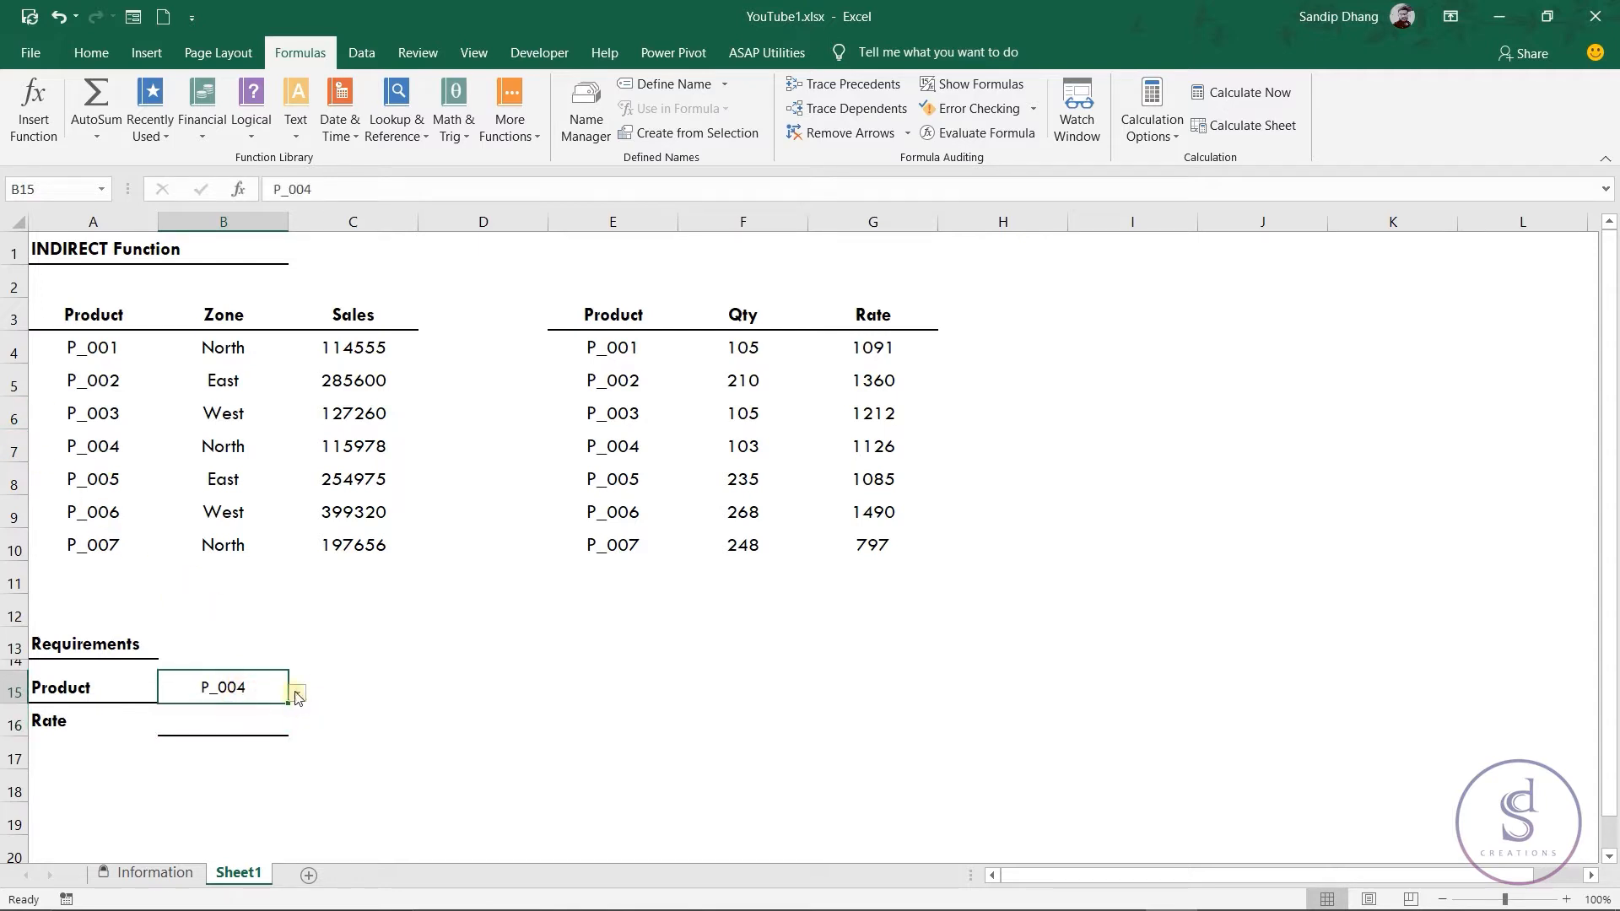
Examine the product choices offered for cell B15, the Rate requirement in row 16, and the Rate values in G4:G10.
left_click(297, 692)
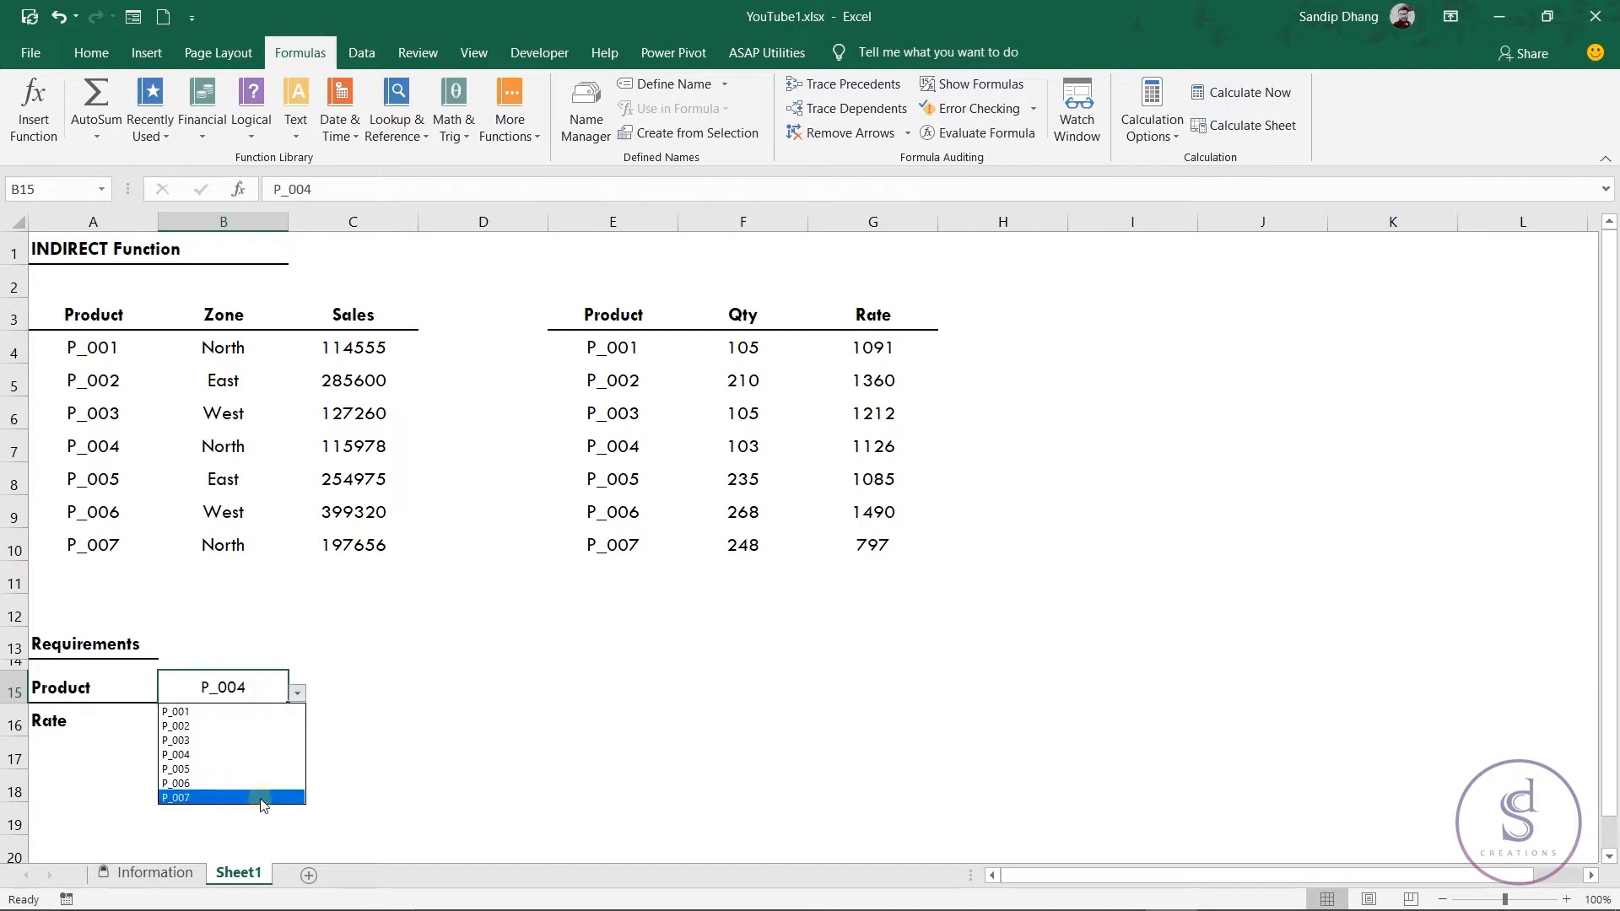
left_click(354, 681)
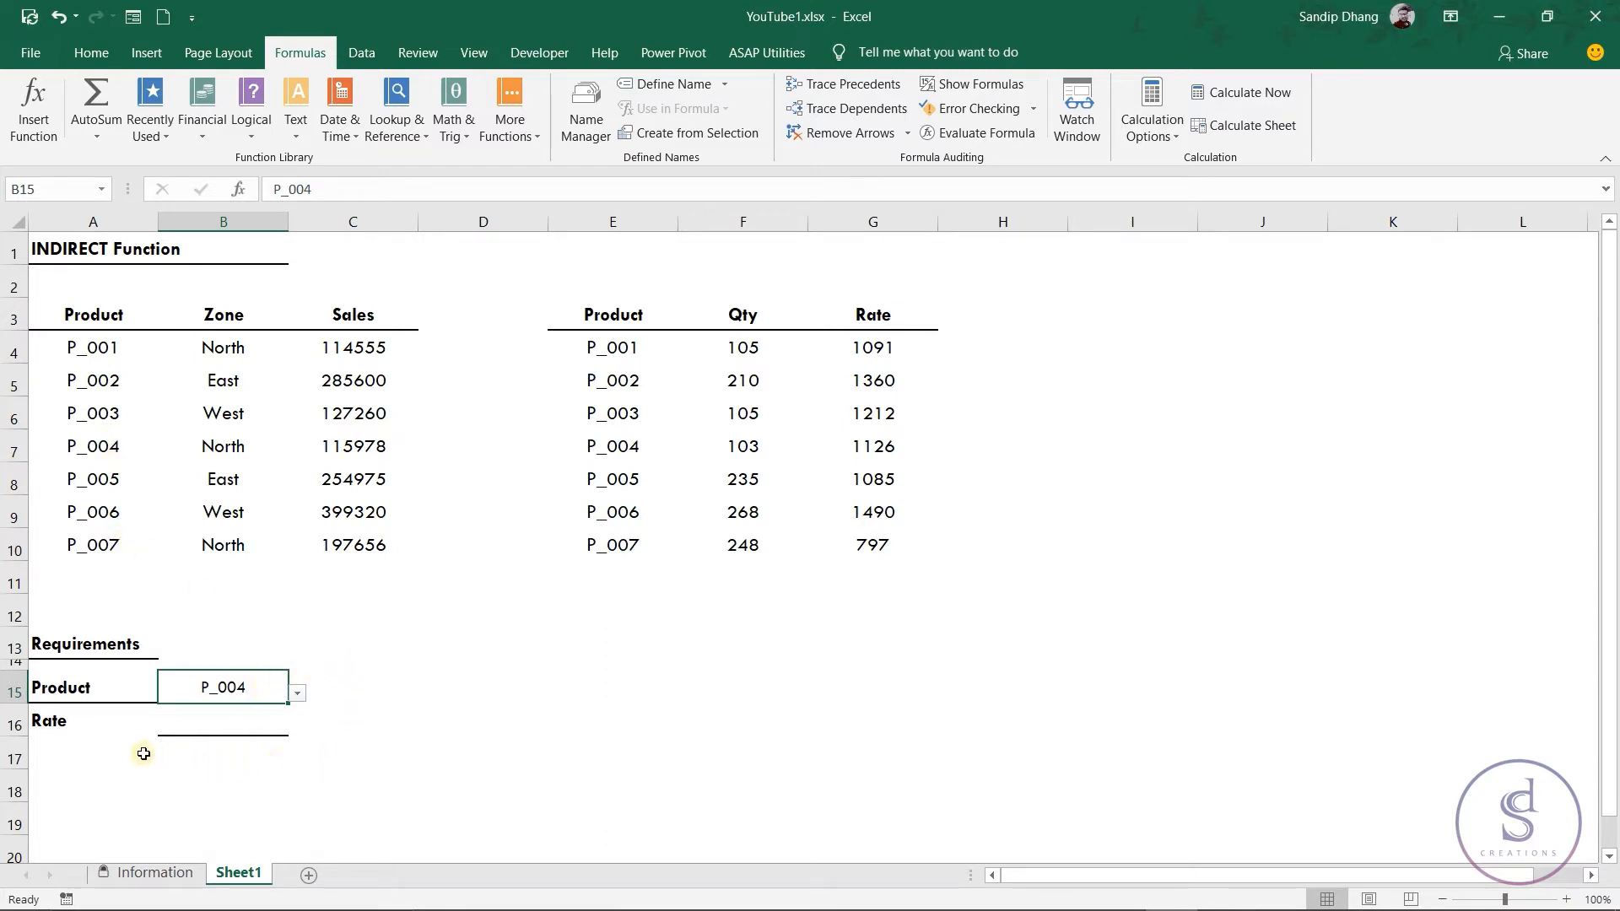
left_click(101, 727)
left_click(220, 728)
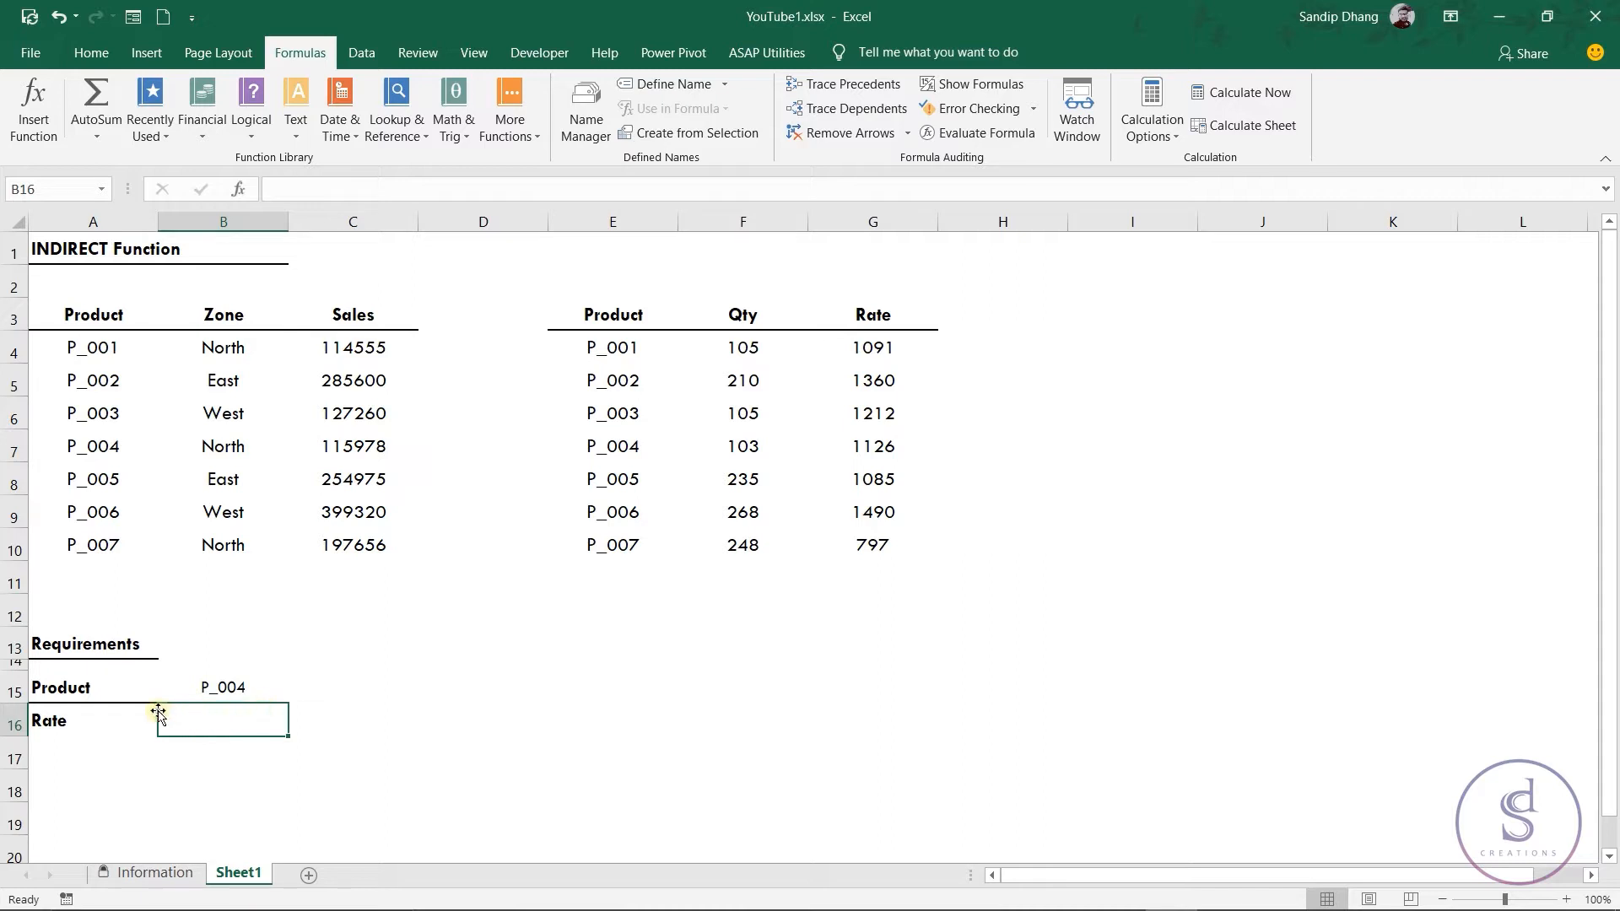
left_click(88, 719)
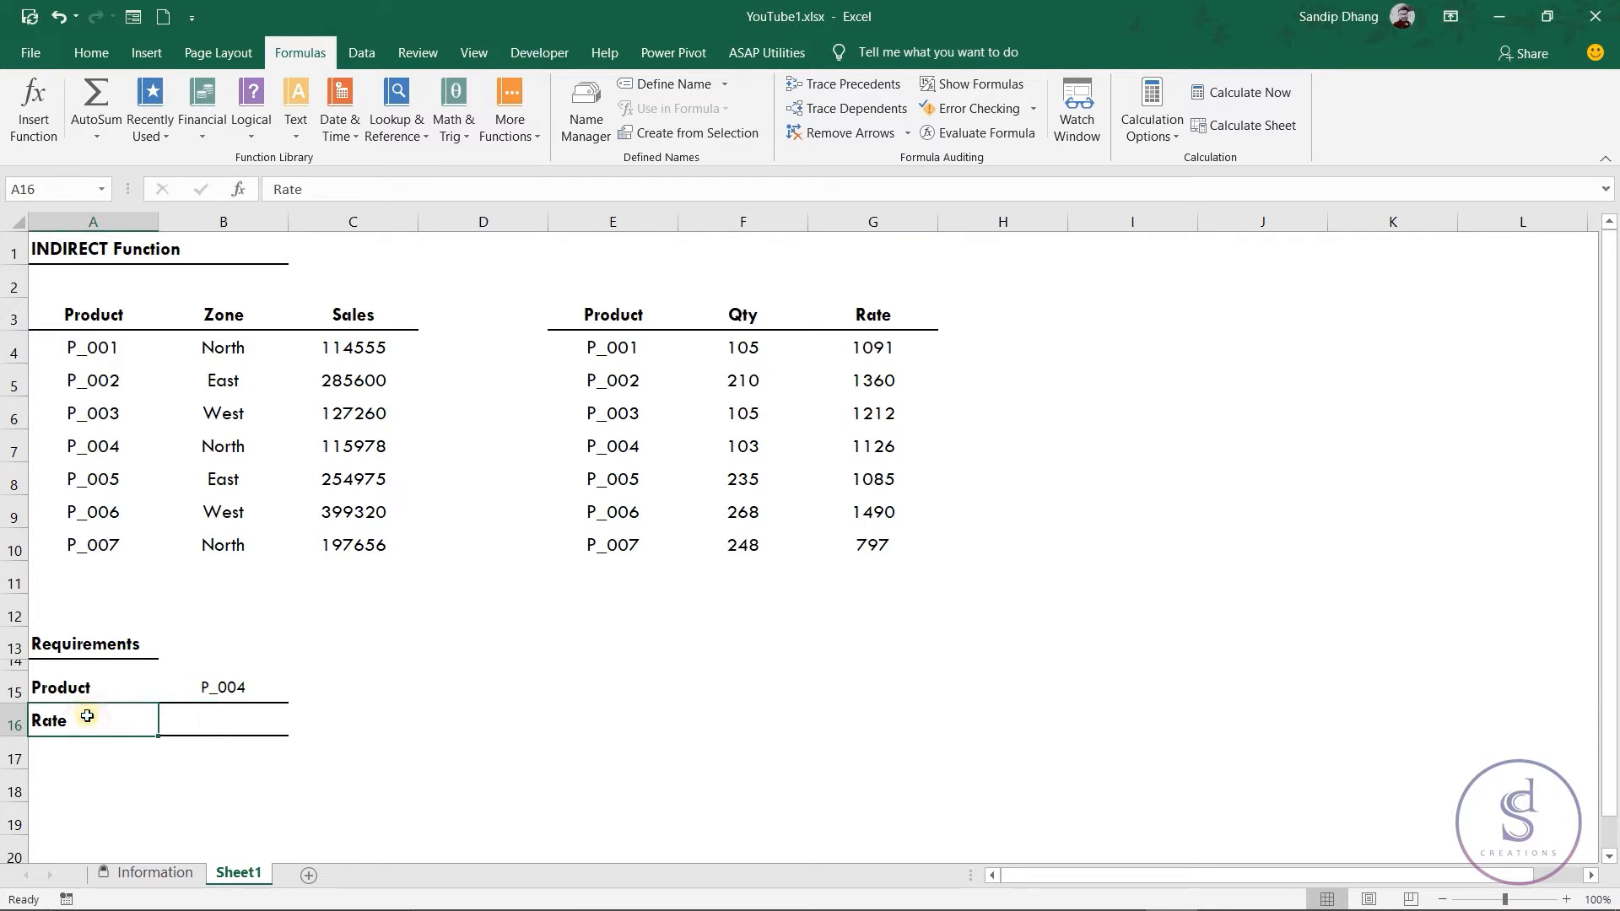
left_click(869, 346)
left_click_drag(871, 409, 877, 547)
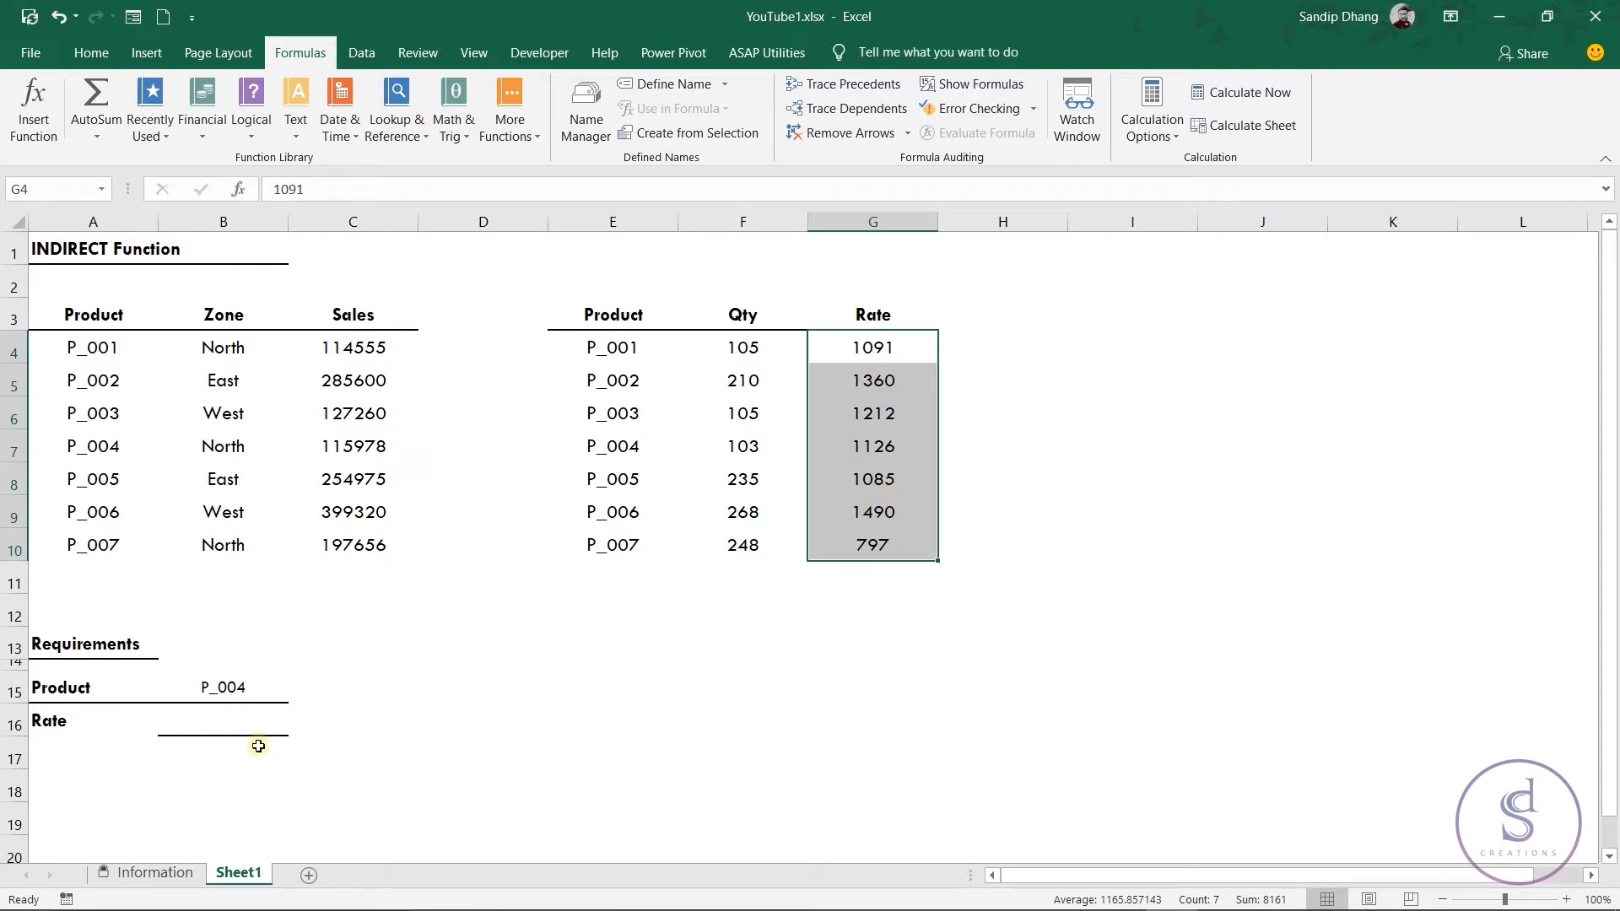
Replace the requirement label in cell A16 with Sales.
left_click(123, 737)
type("S")
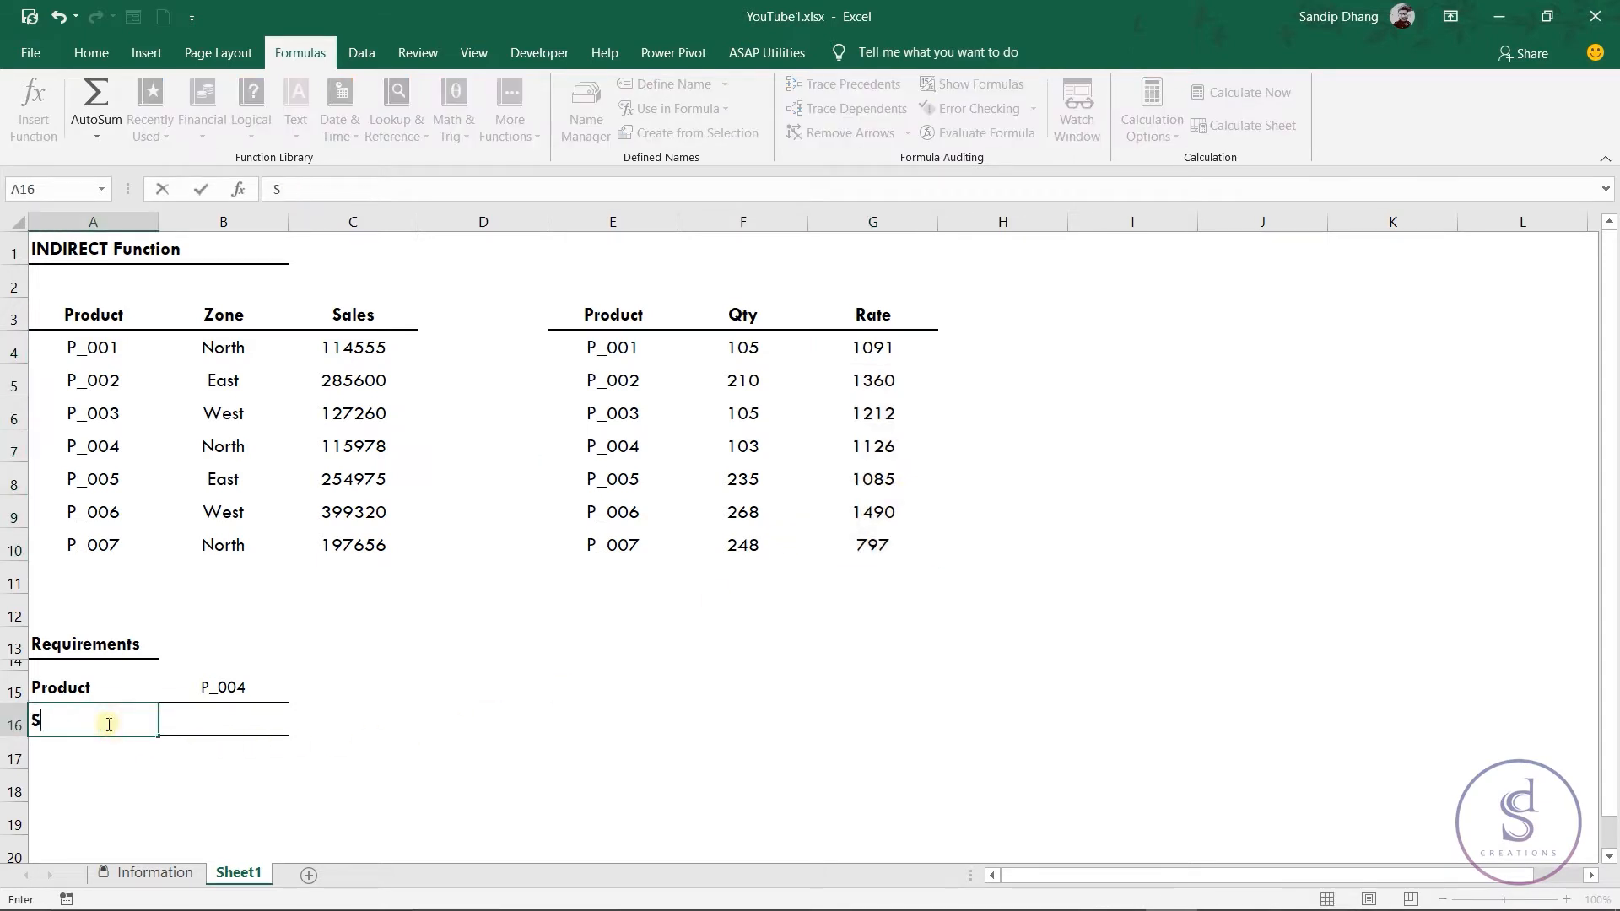
type("ales")
key("Return")
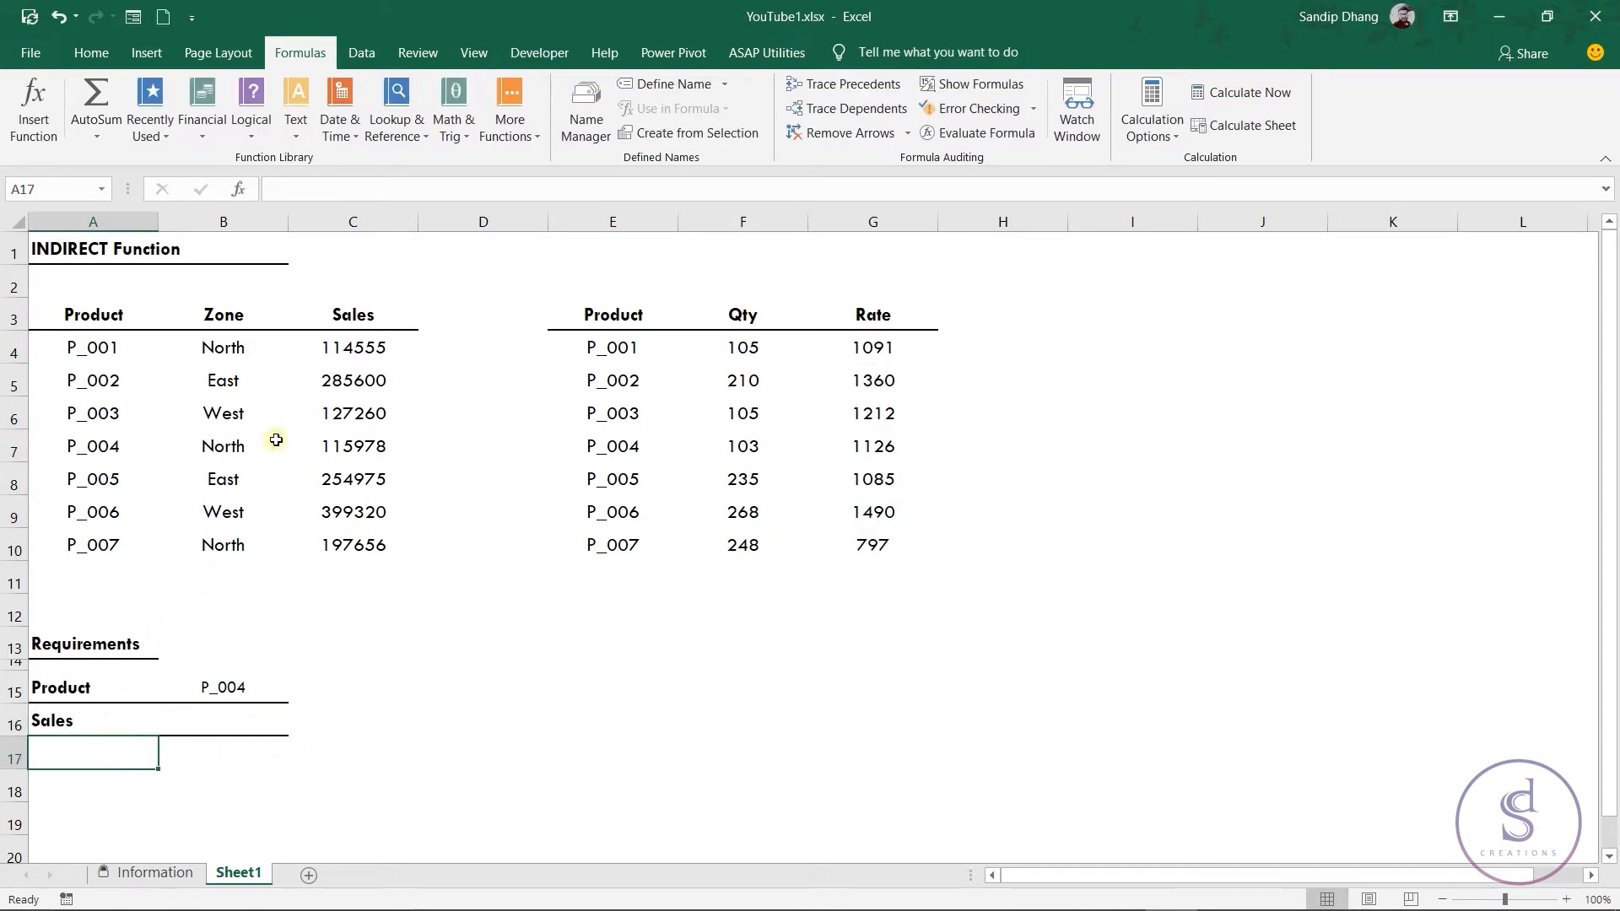
left_click_drag(341, 353, 353, 536)
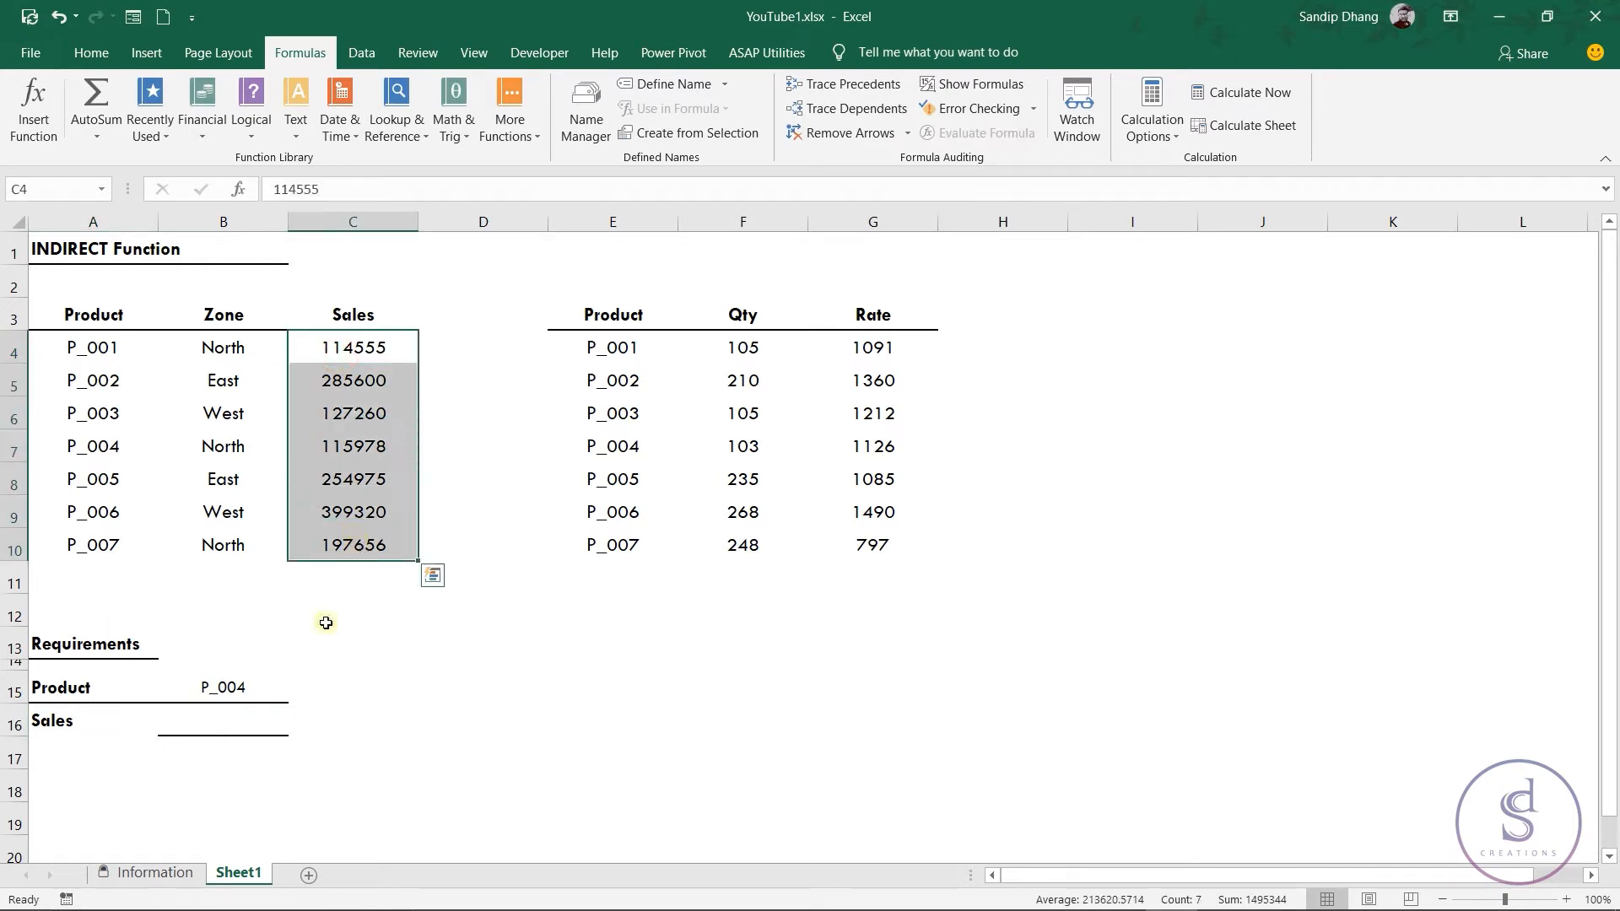
left_click(253, 715)
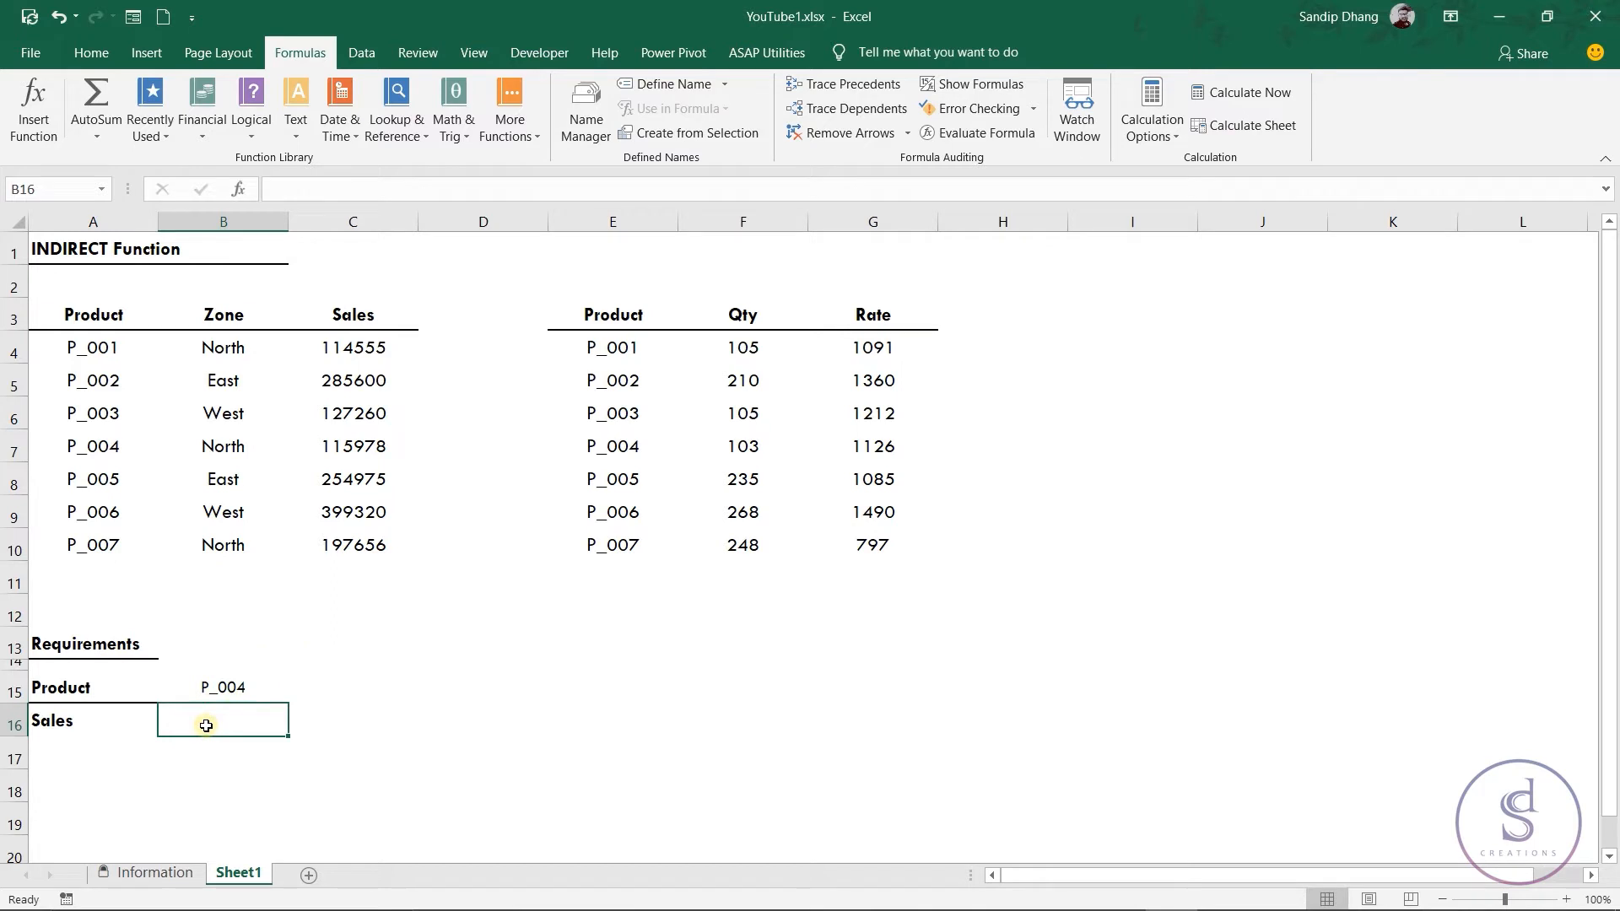
left_click(135, 731)
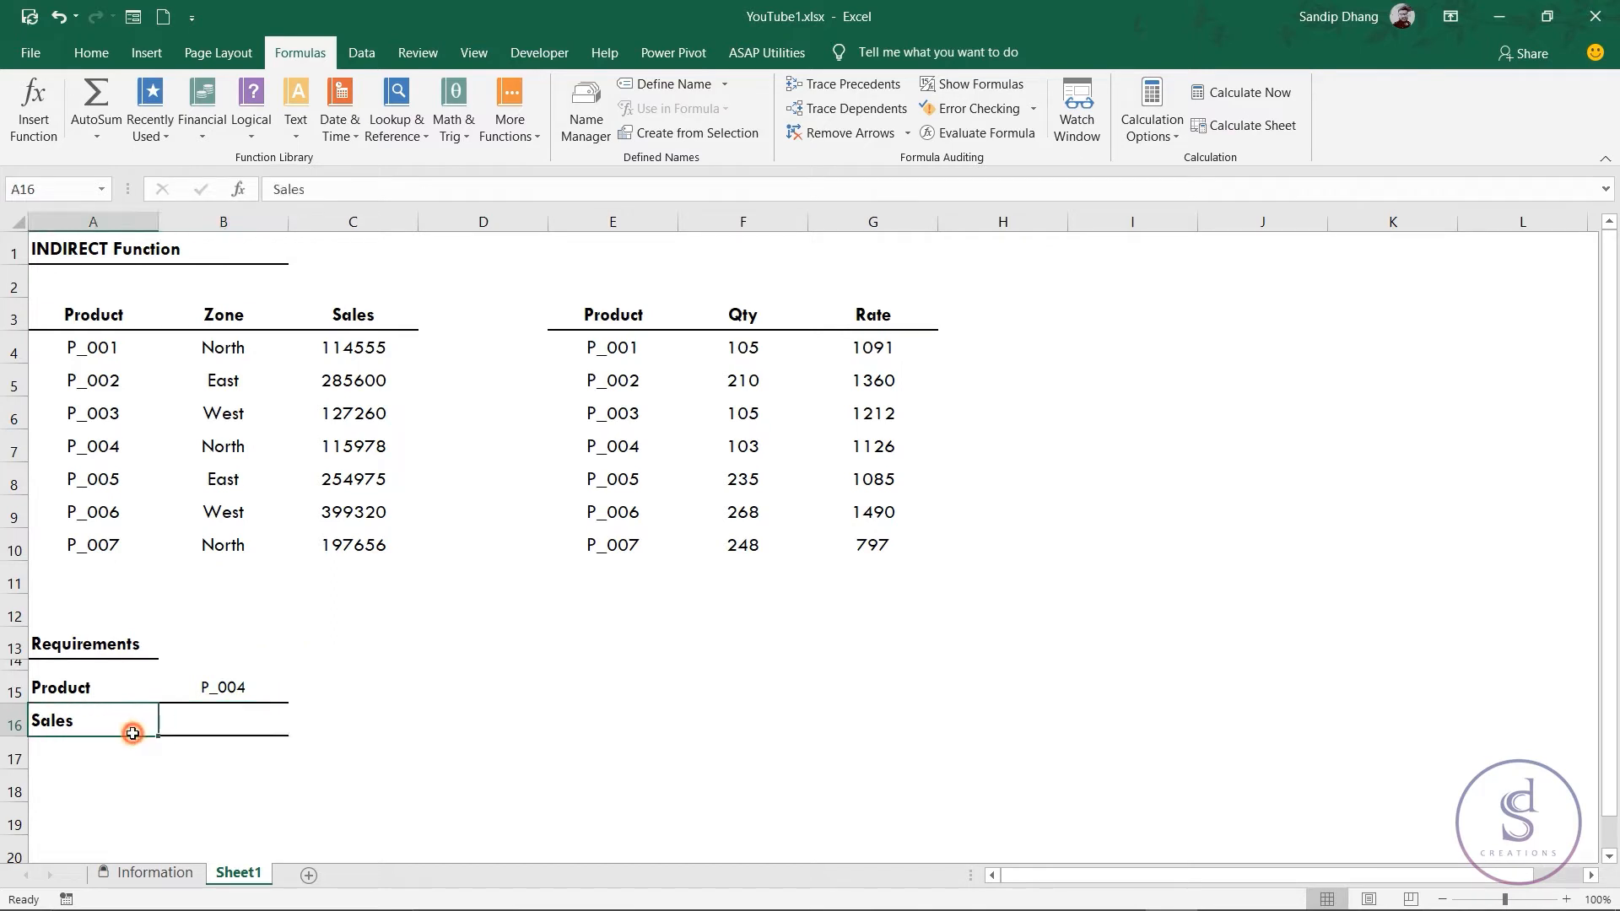
left_click(211, 728)
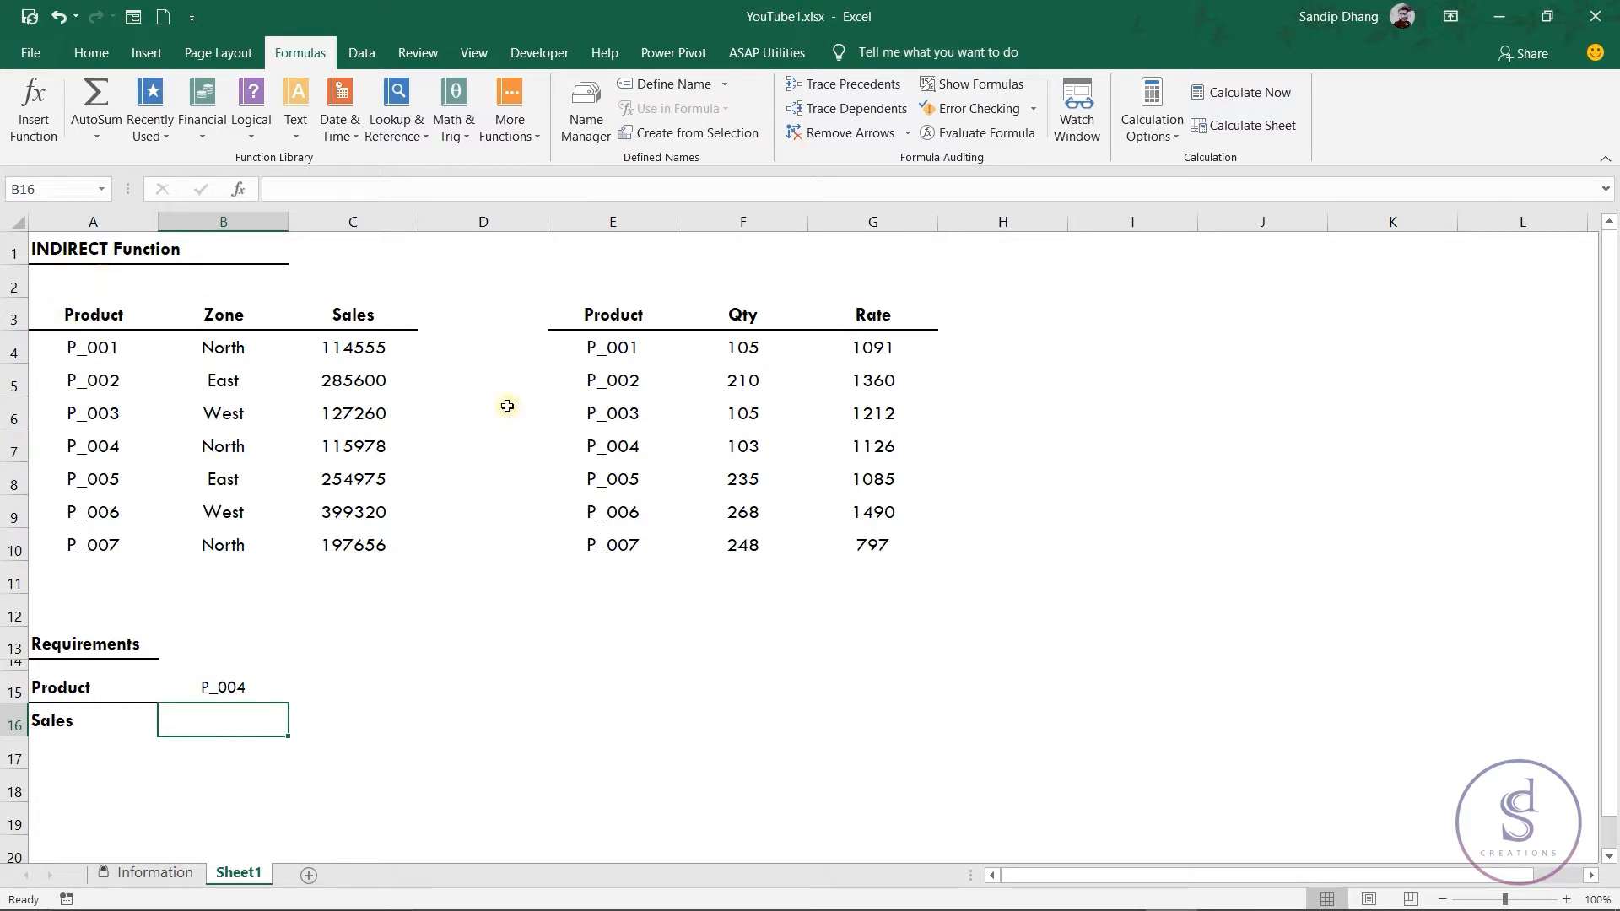
Enter the formula =INDIRECT("Data") in cell I3, leaving out the optional reference-style argument.
left_click(1166, 304)
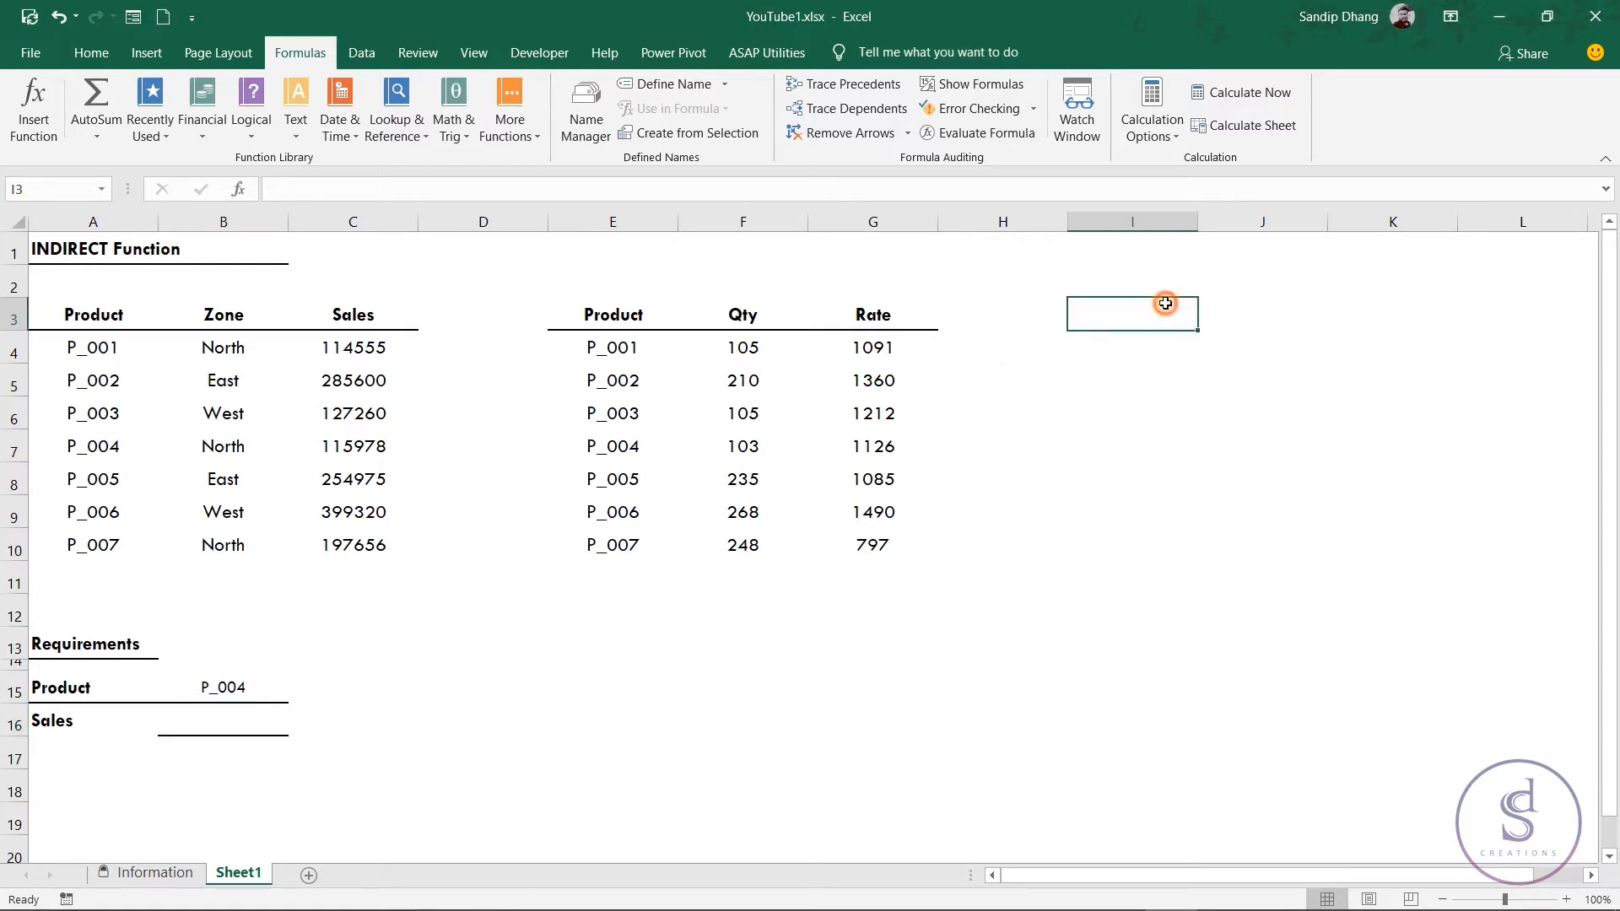
type("=indi")
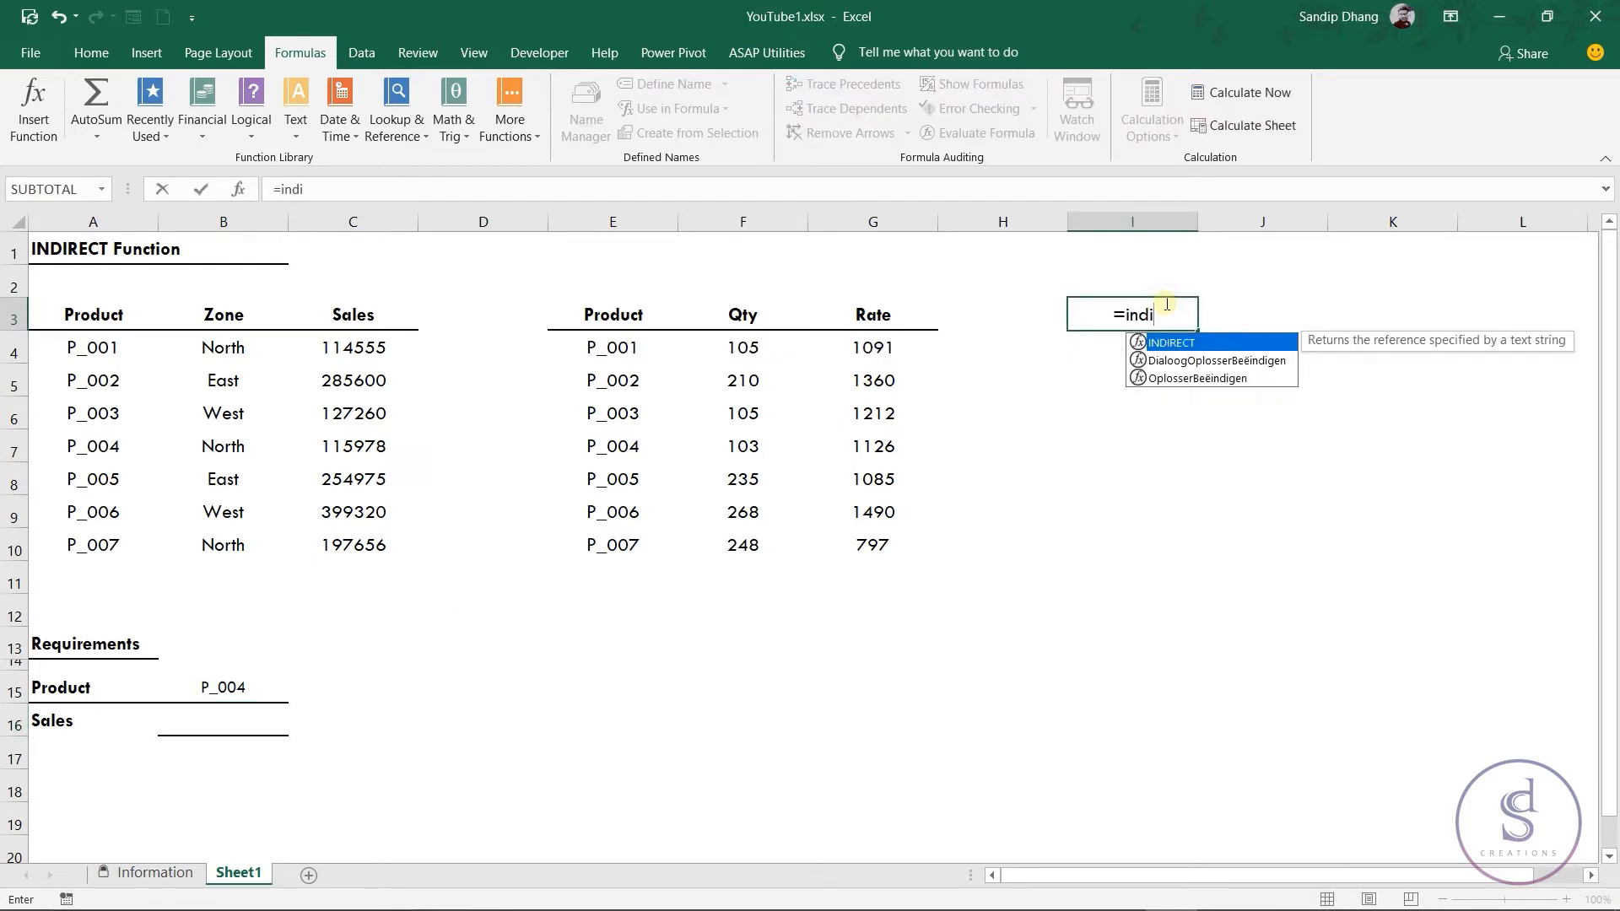
key("Tab")
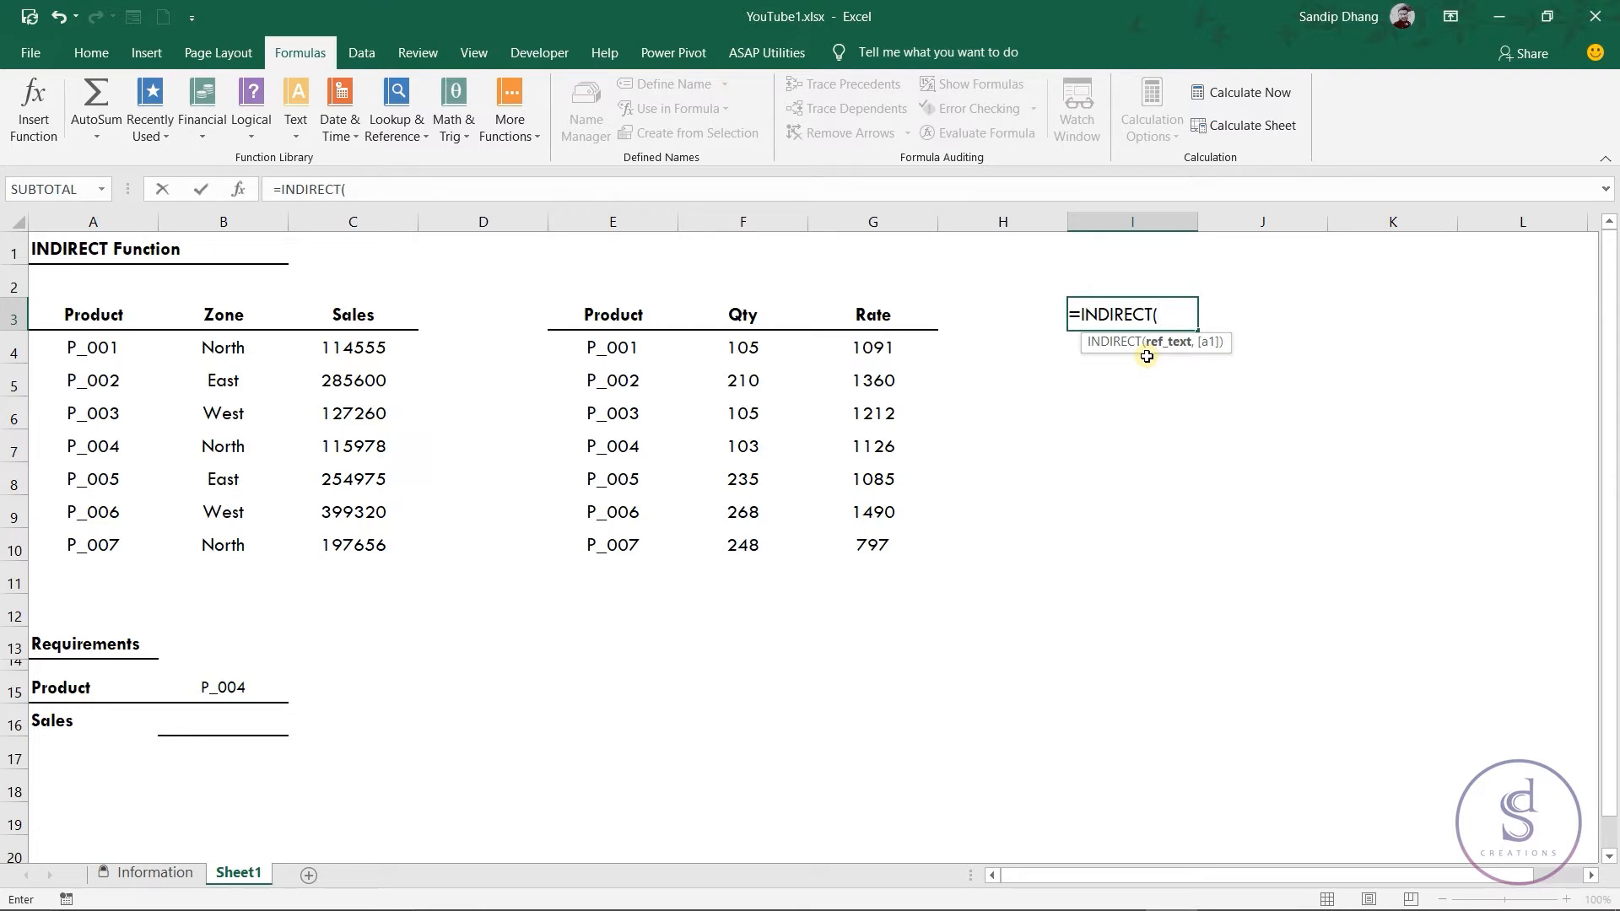
type("\"Data")
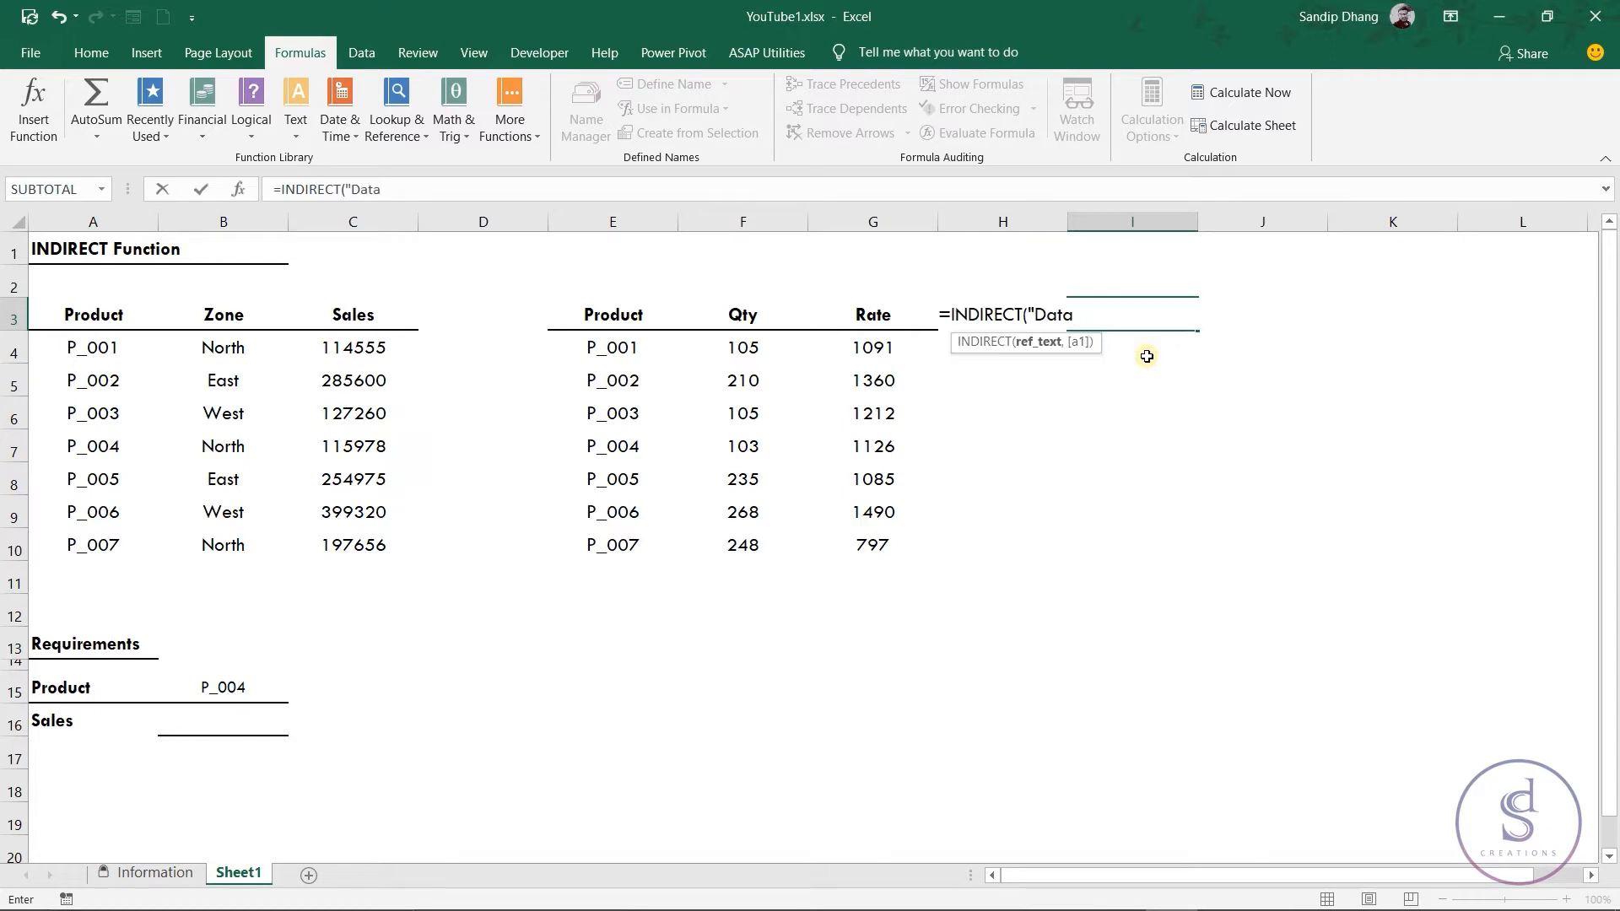
type("\",")
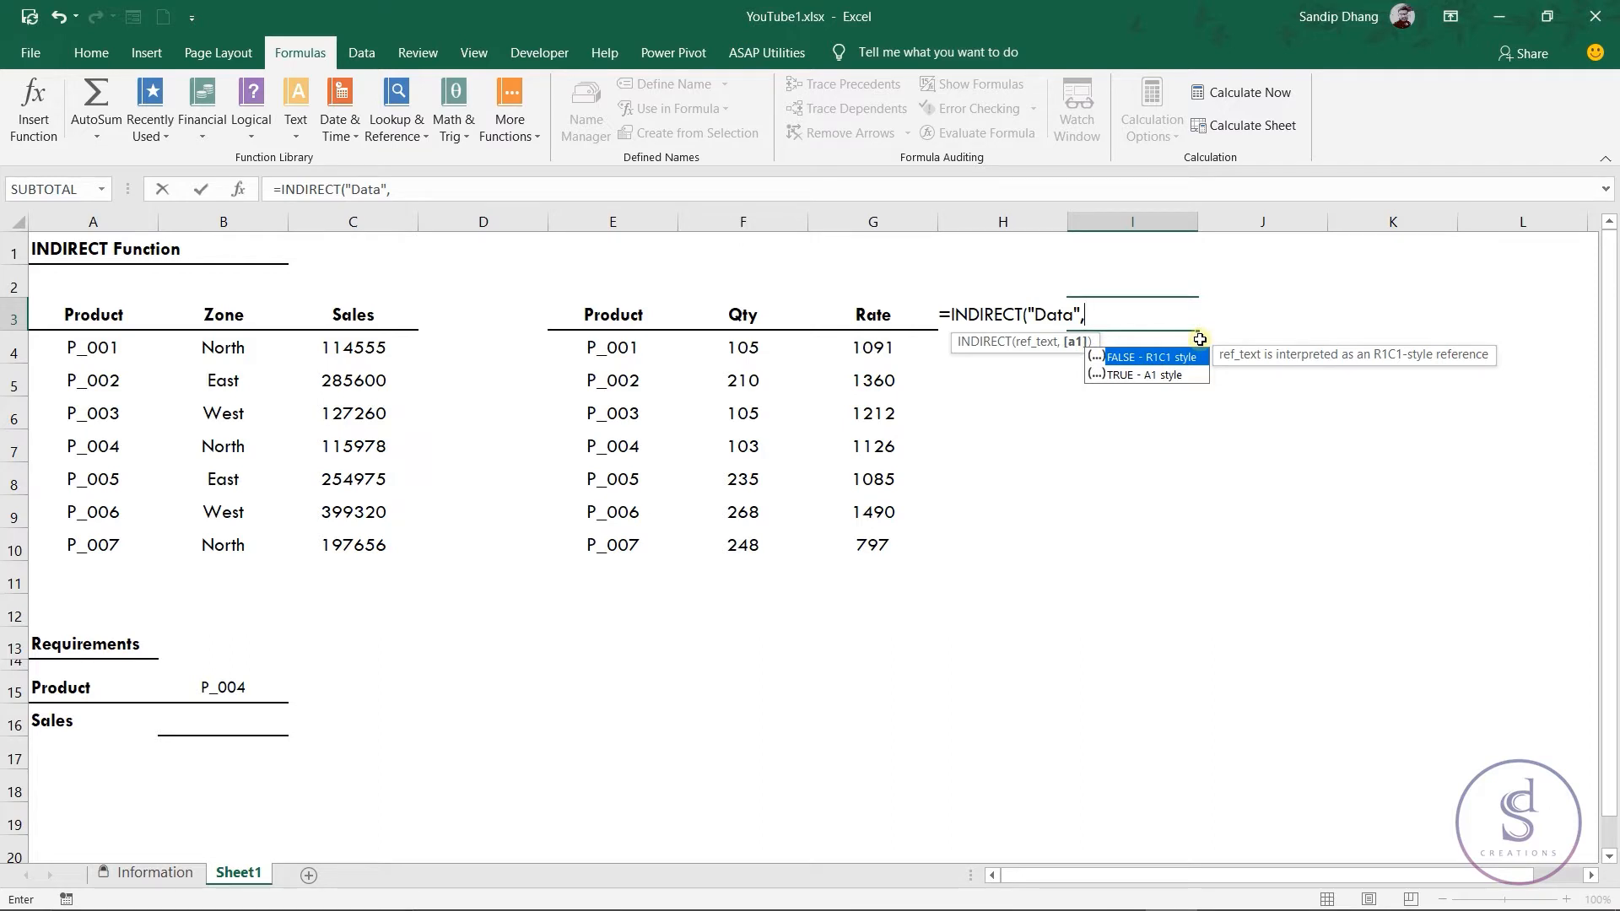
key("Down")
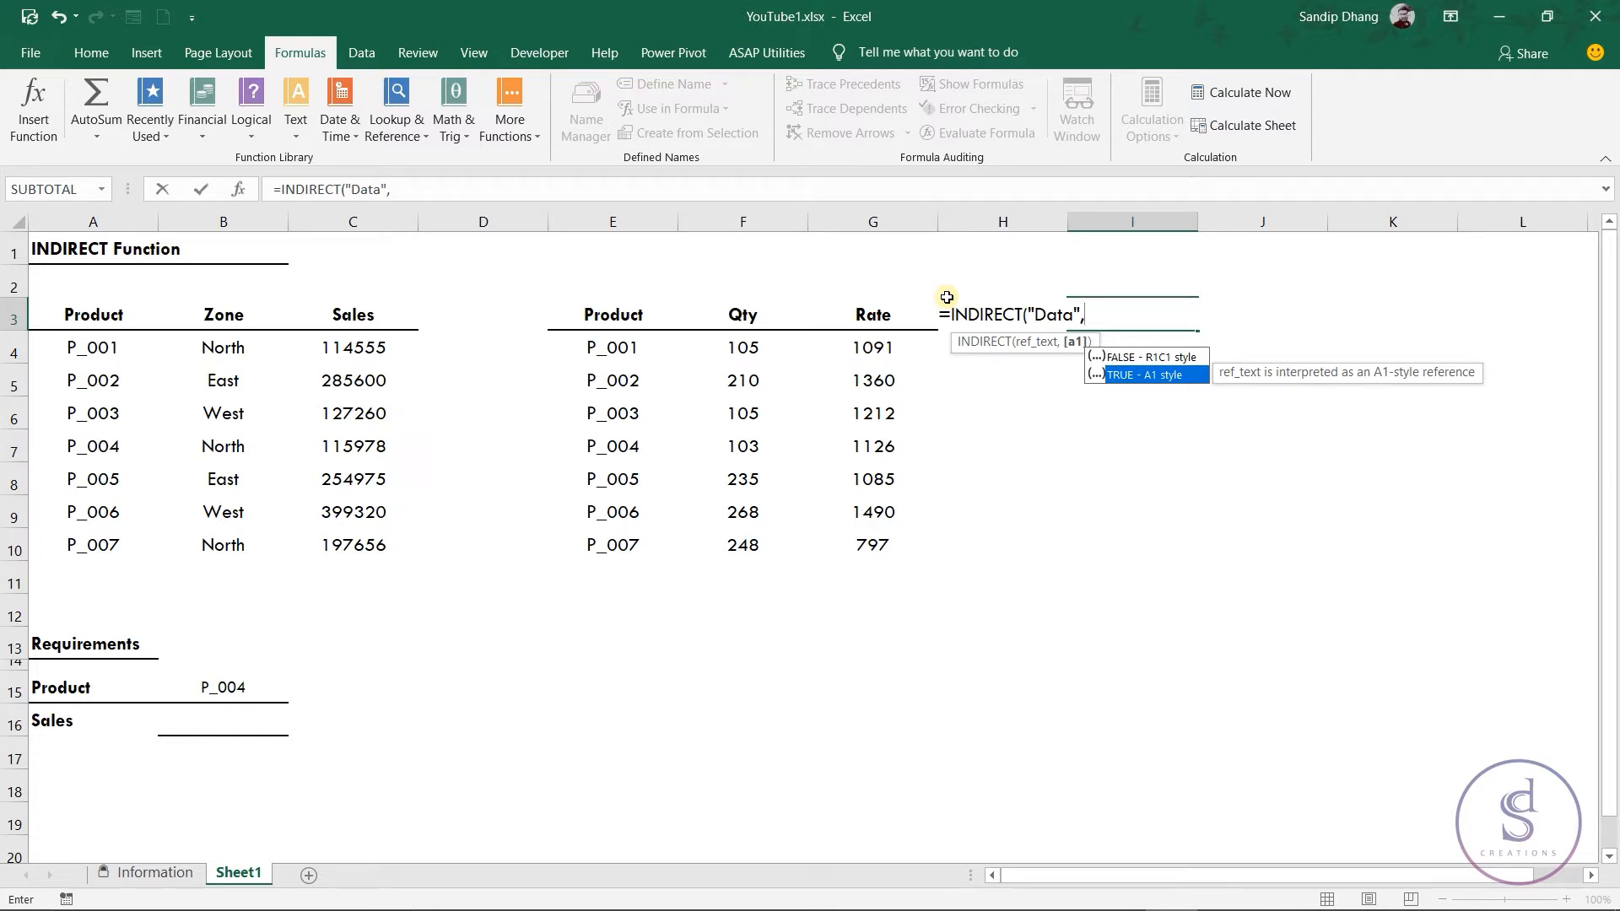
key("BackSpace")
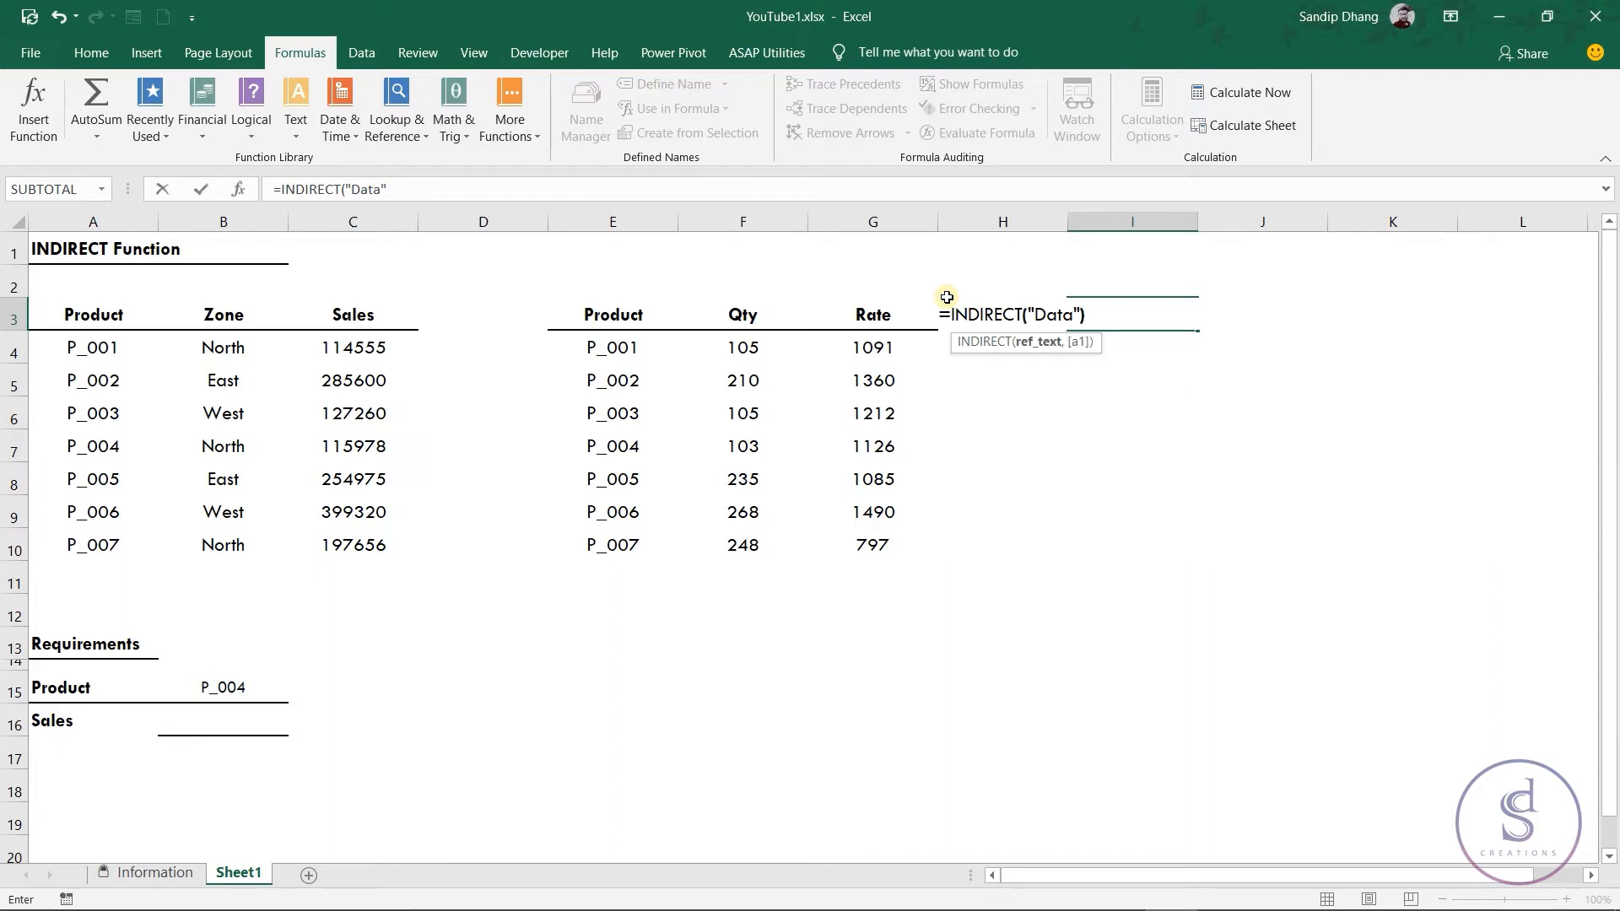
type(")")
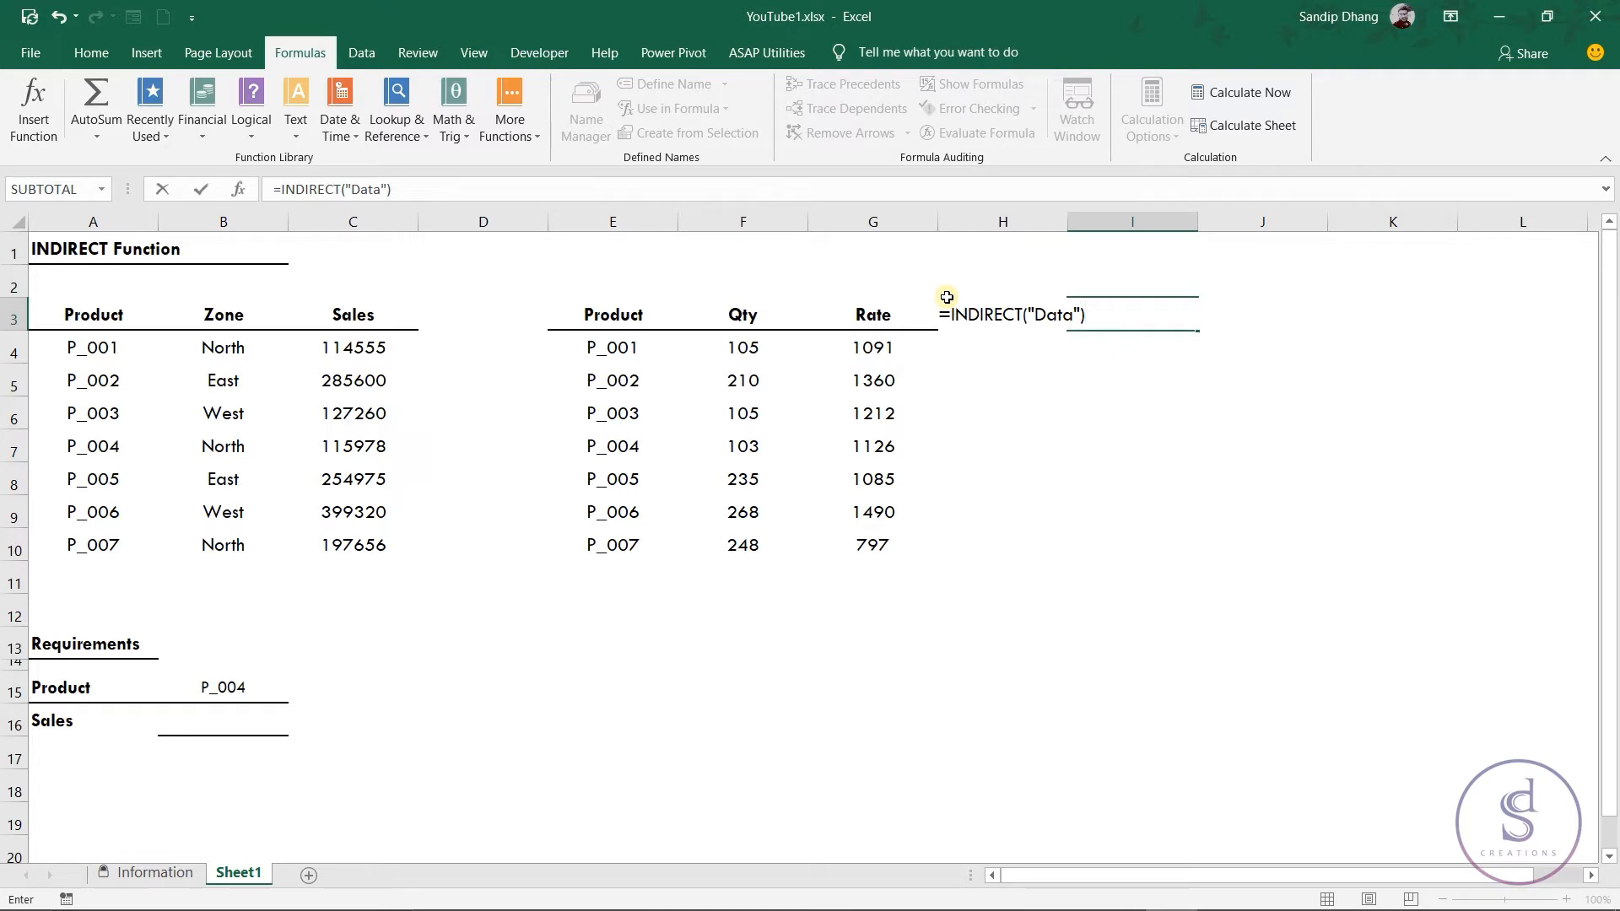
key("Return")
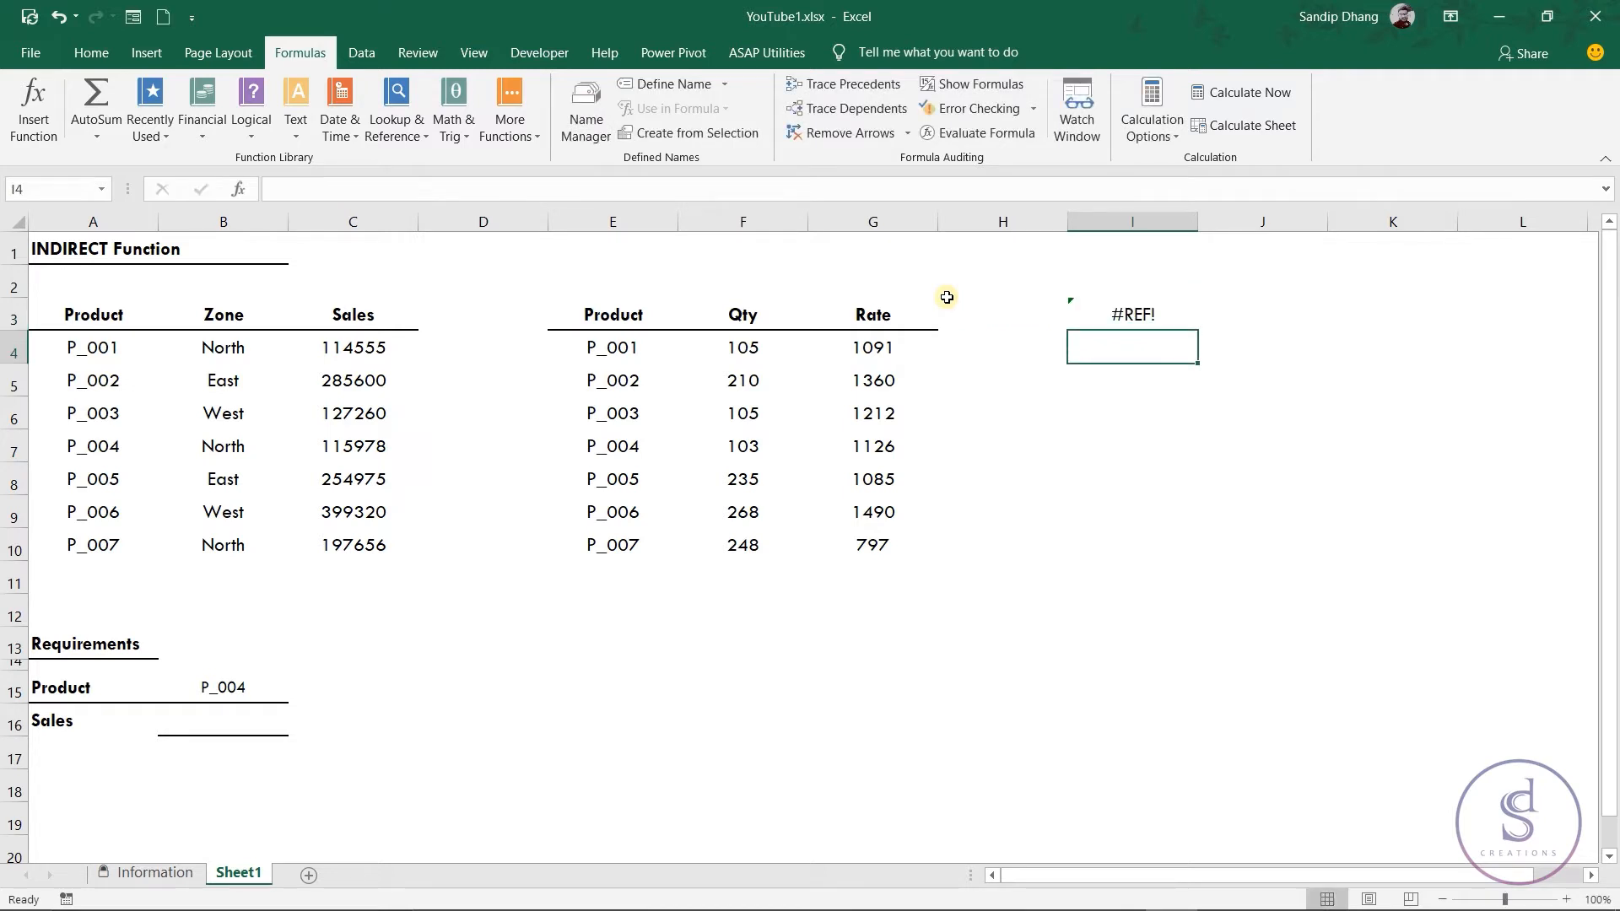
Enter the value 15 in cell I1, above the INDIRECT formula.
left_click(1152, 320)
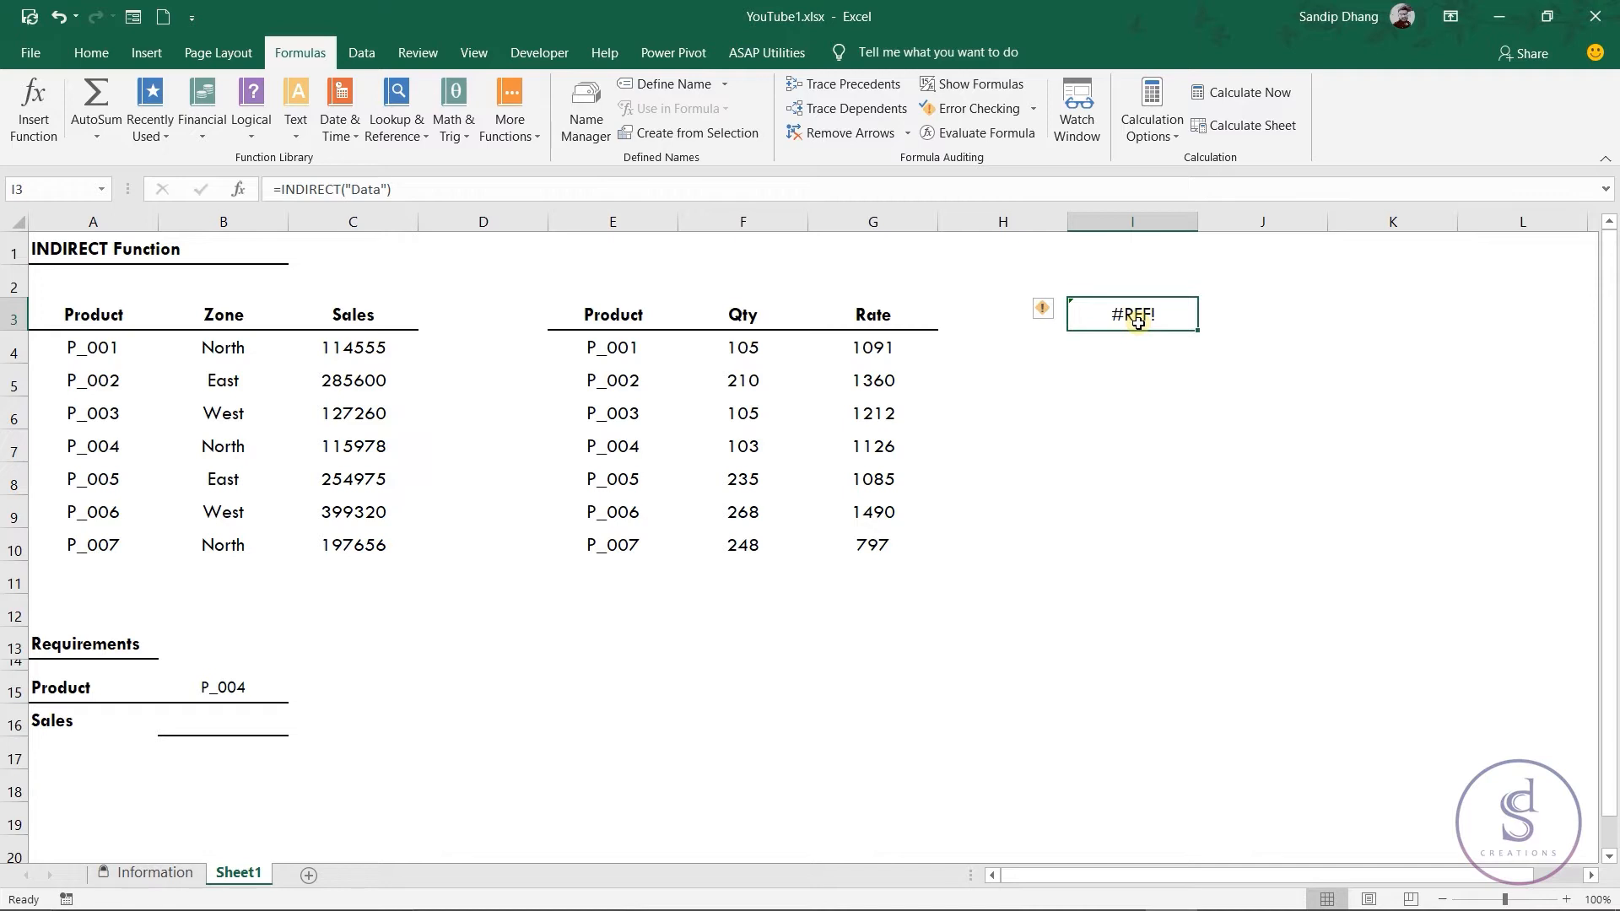
left_click(1162, 247)
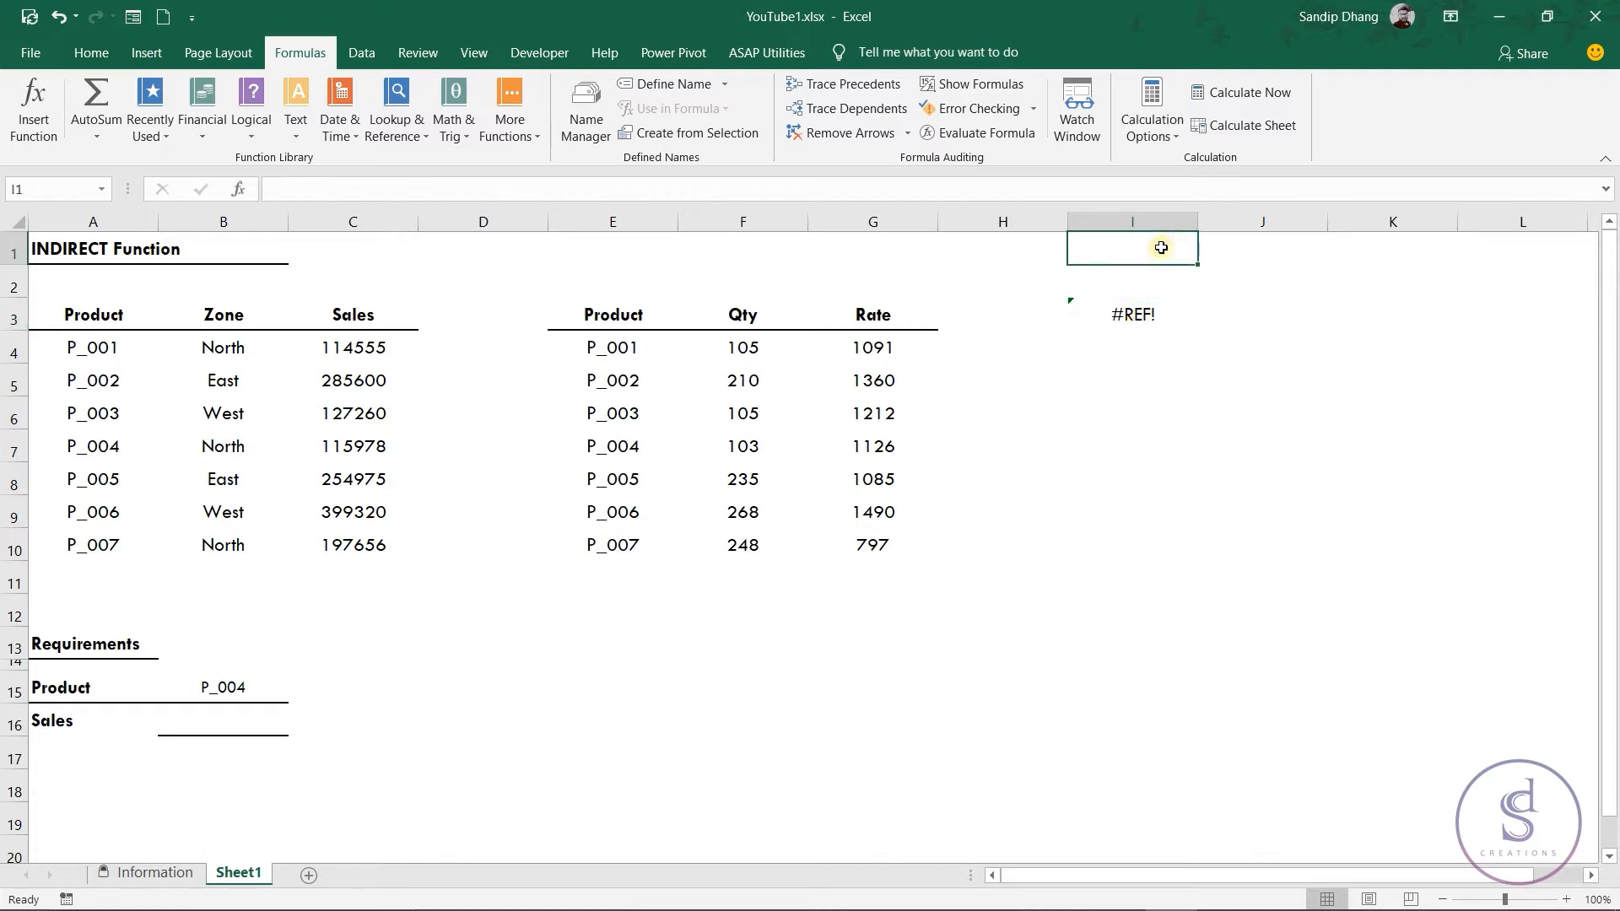
type("15")
key("Return")
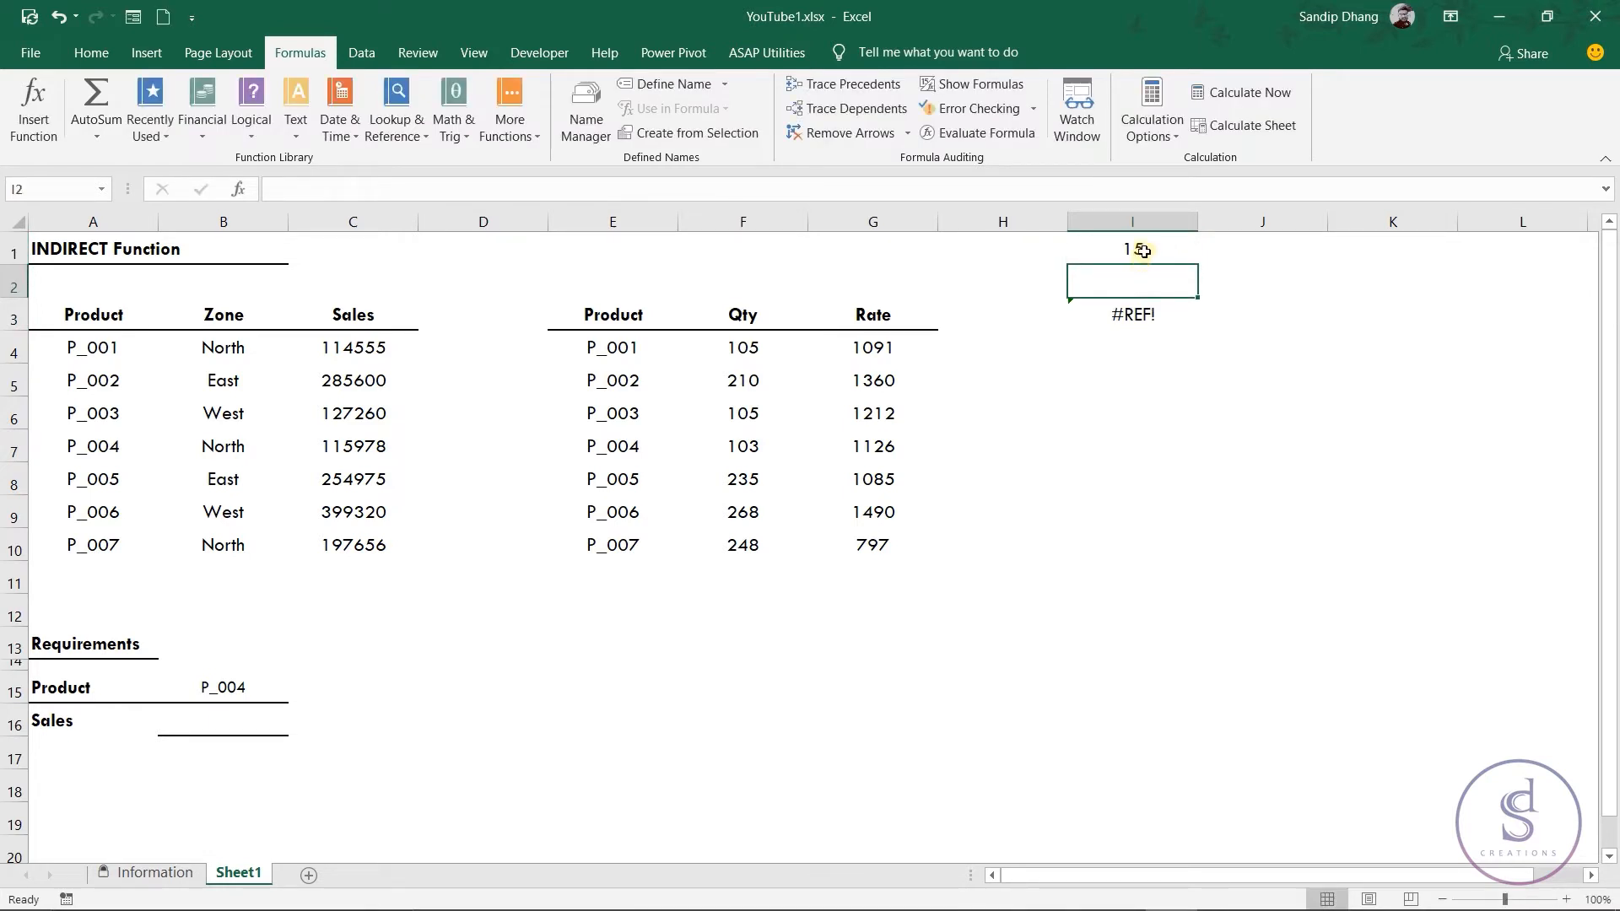
Define the name data for cell I1 and check the INDIRECT formula in I3 against it.
left_click(1141, 251)
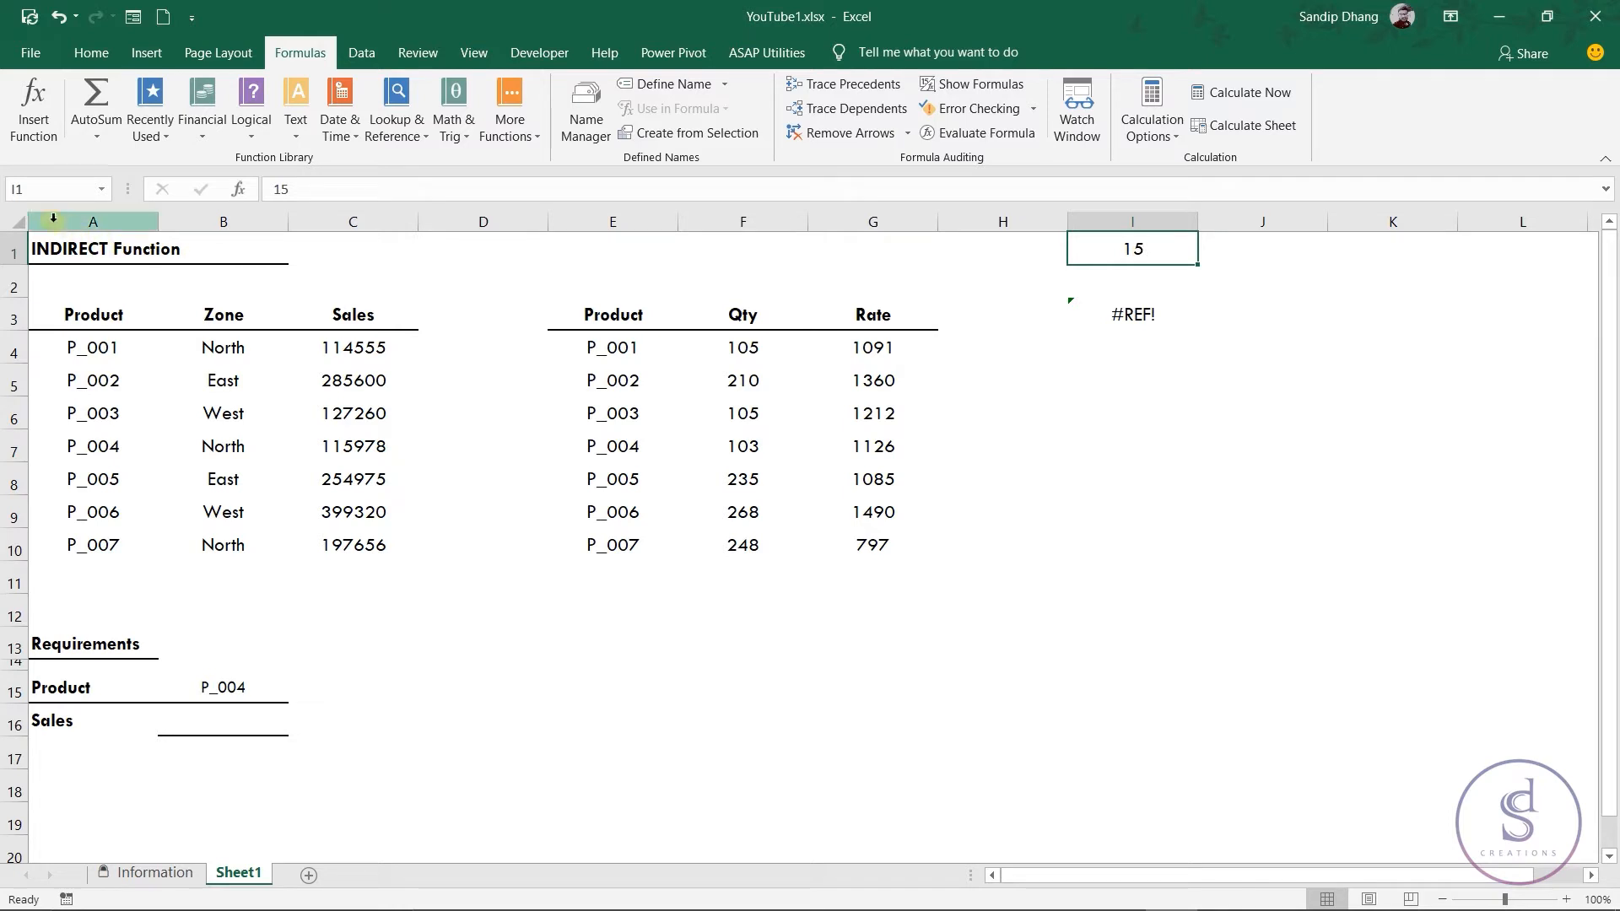
left_click(51, 191)
type("da")
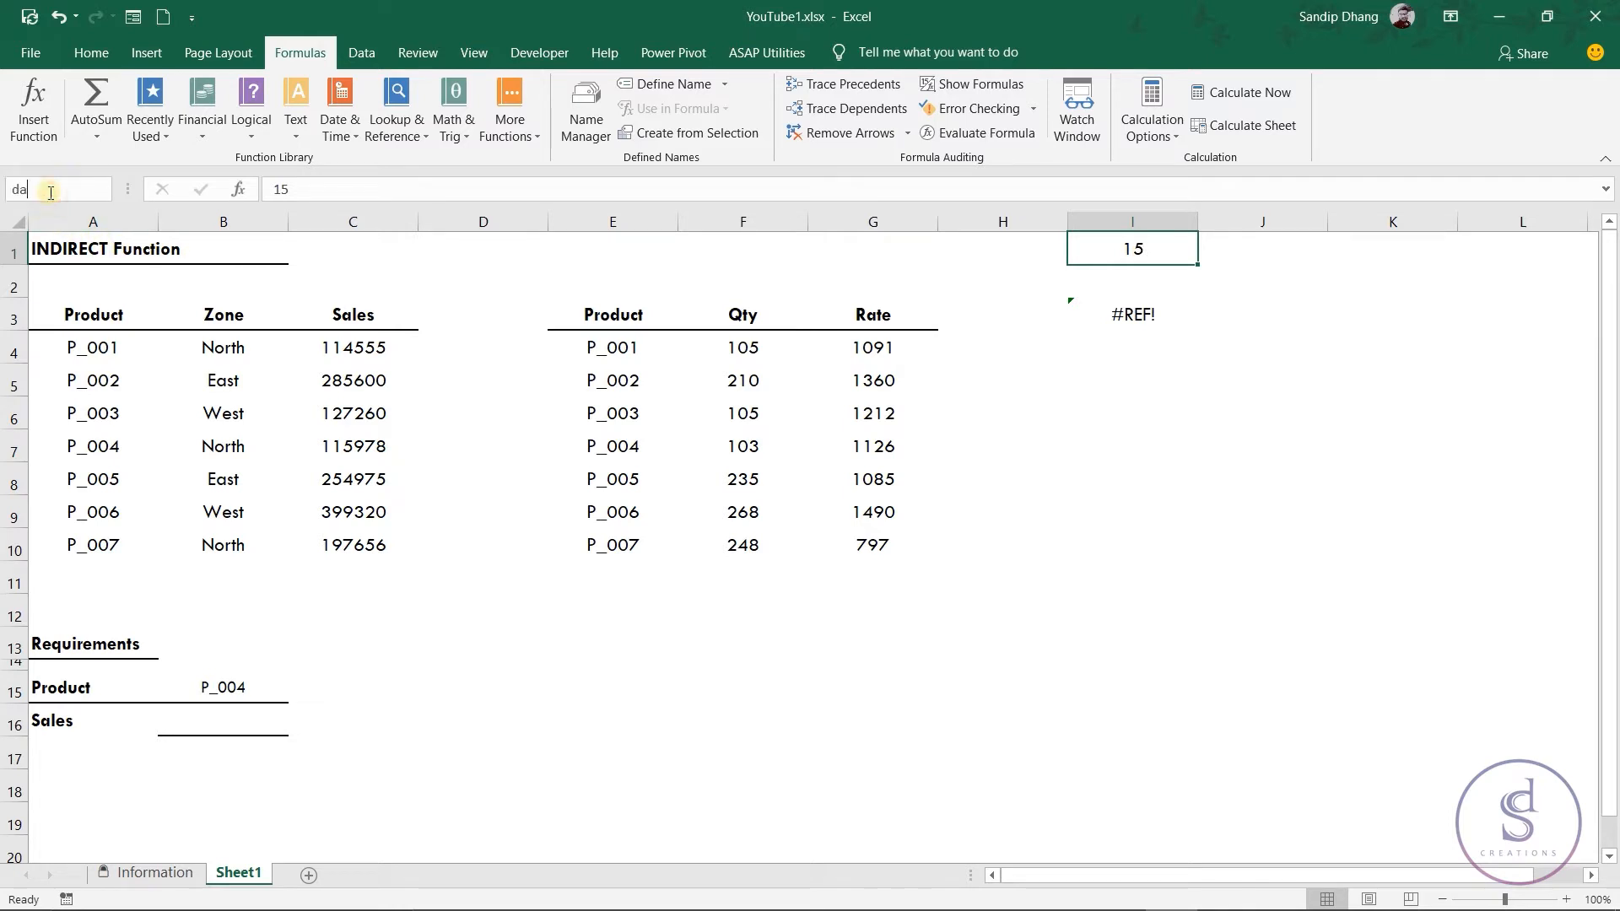
type("ta")
key("Return")
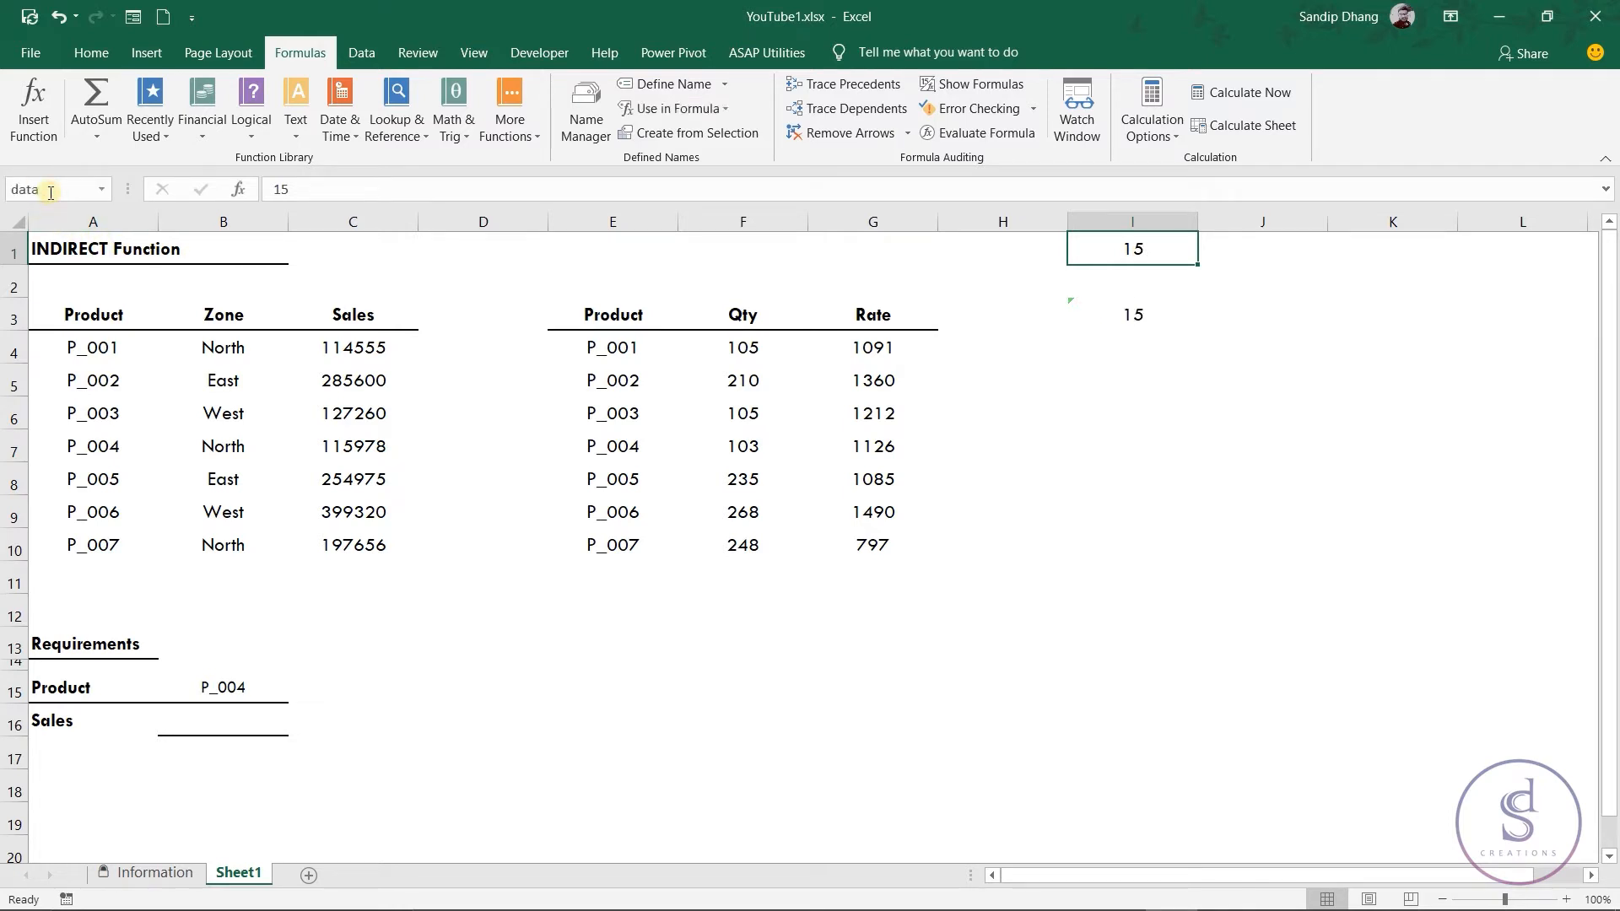
left_click(1131, 313)
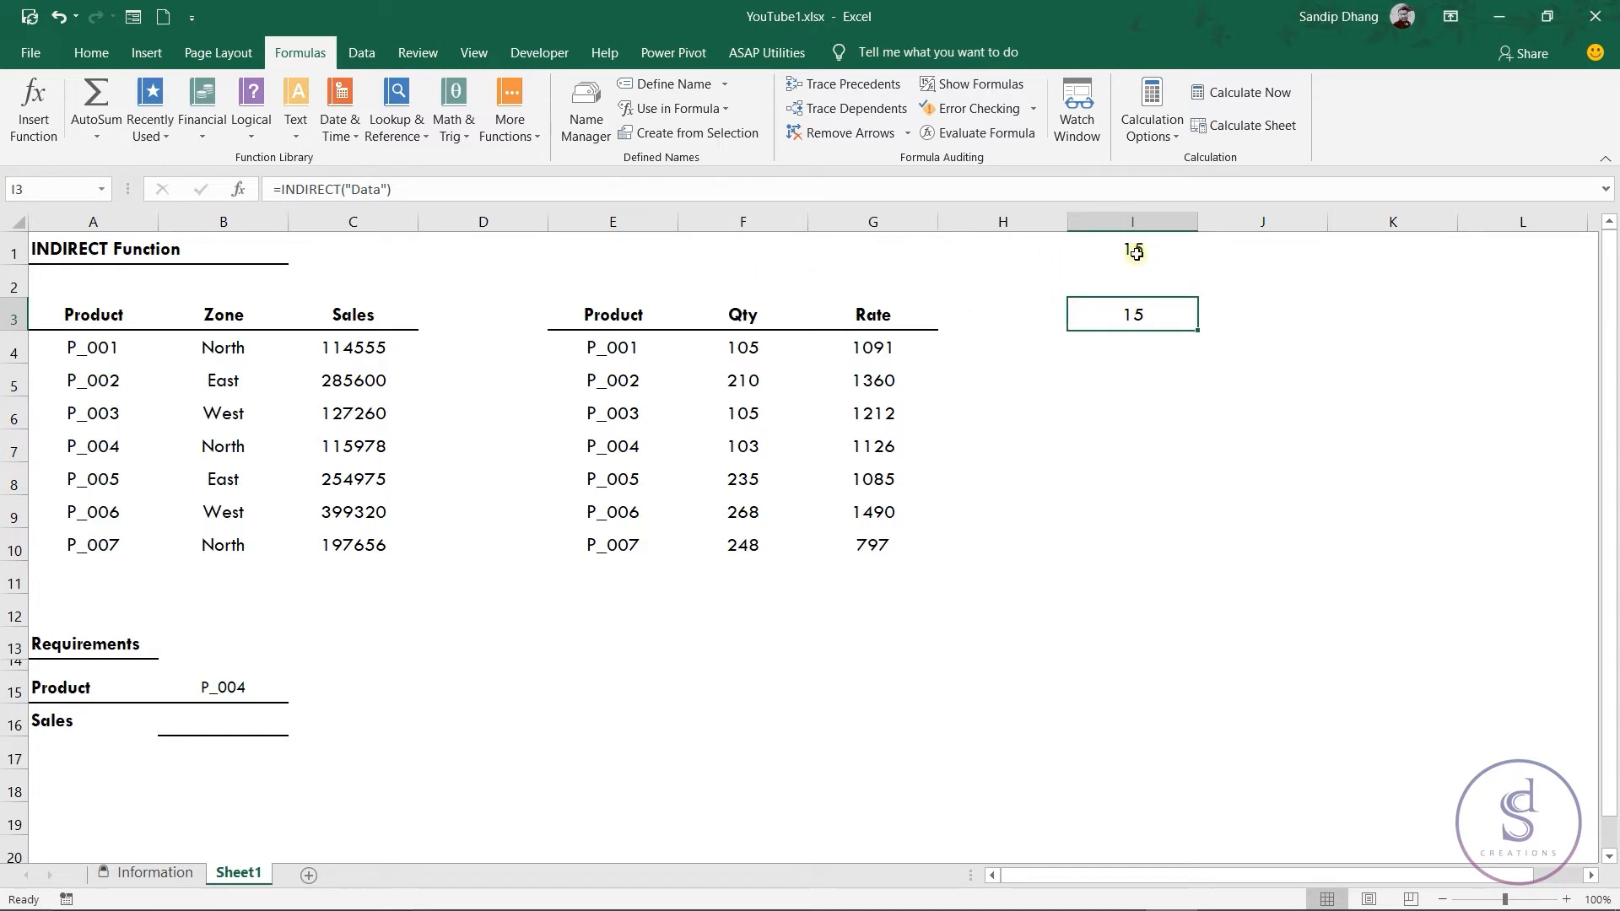
left_click(1137, 253)
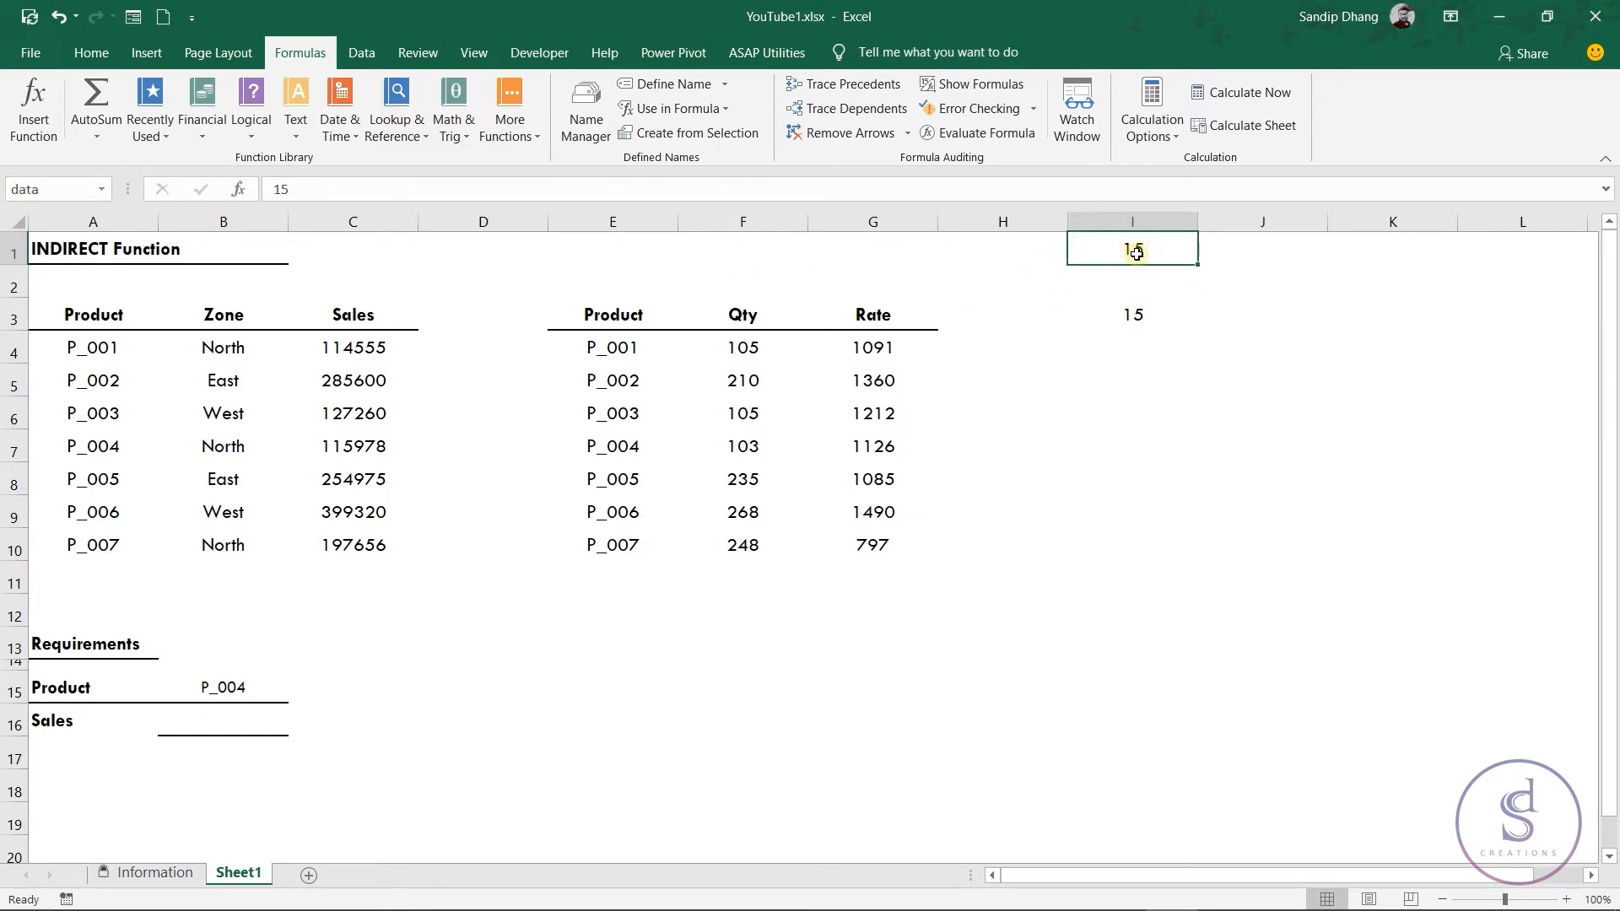
left_click(1134, 313)
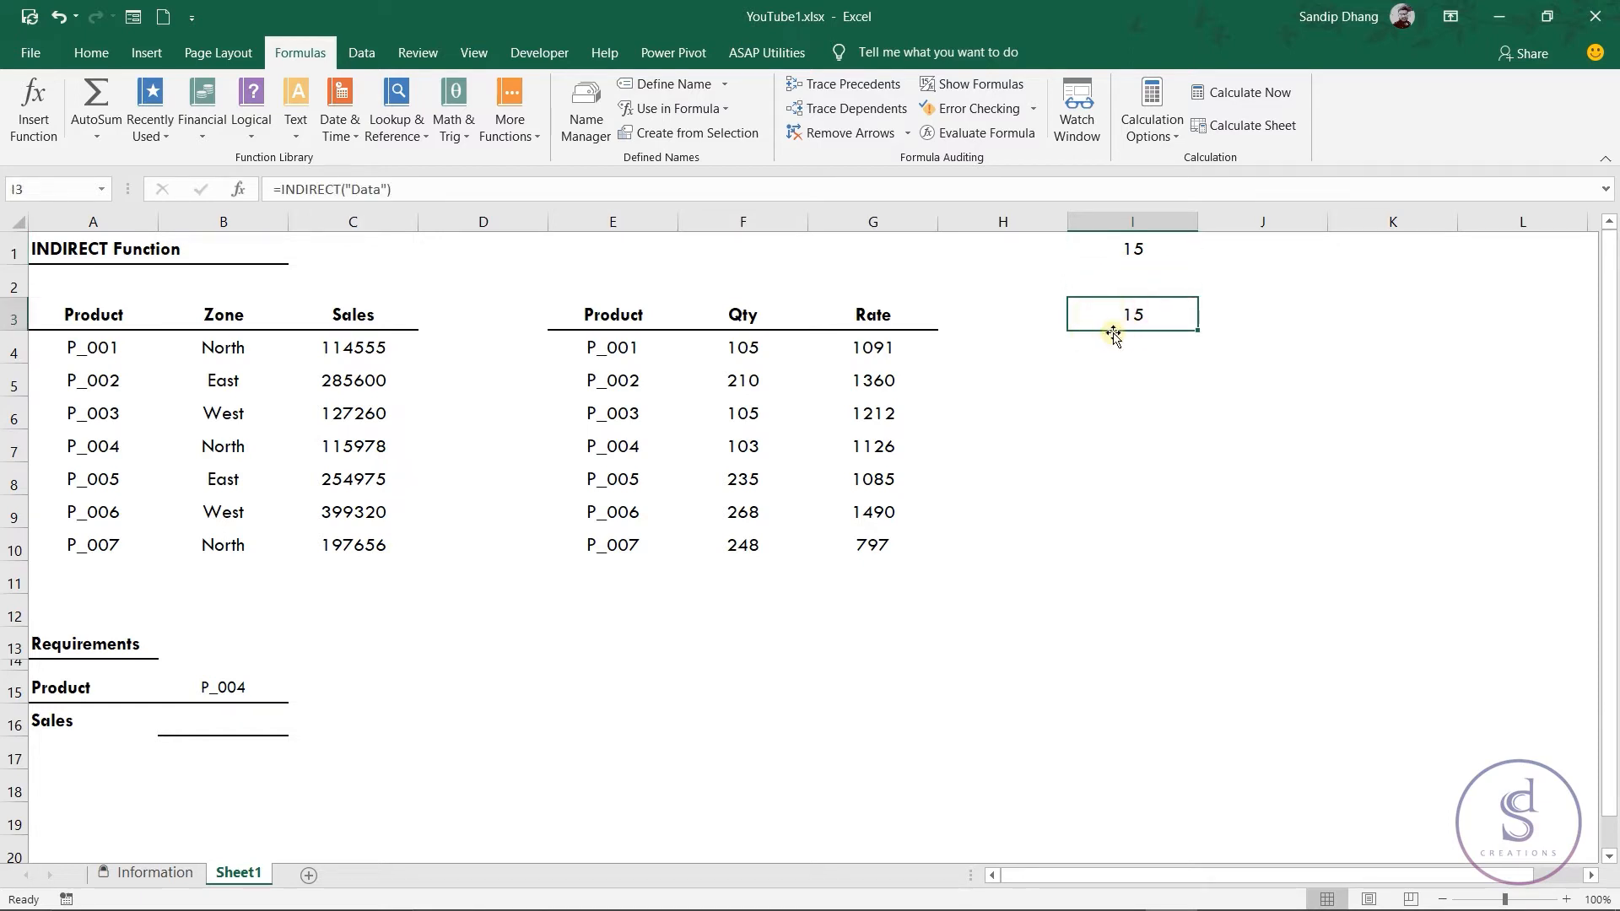
Enter 25 in cell J1 and 35 in cell K1 beside the existing value in I1.
left_click(1232, 251)
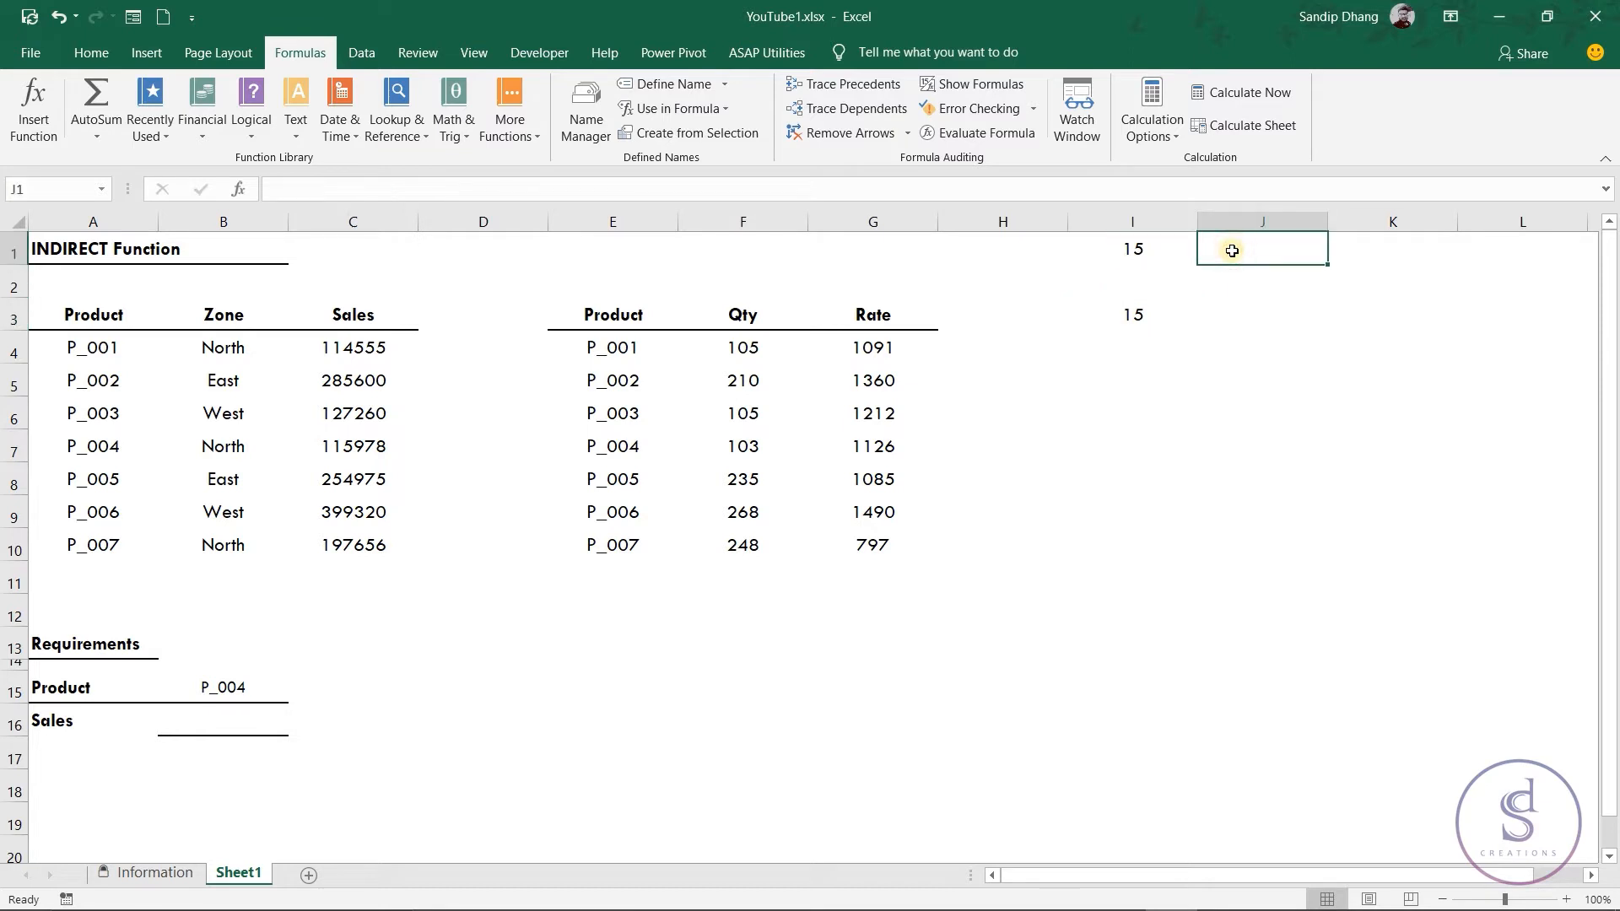
type("25")
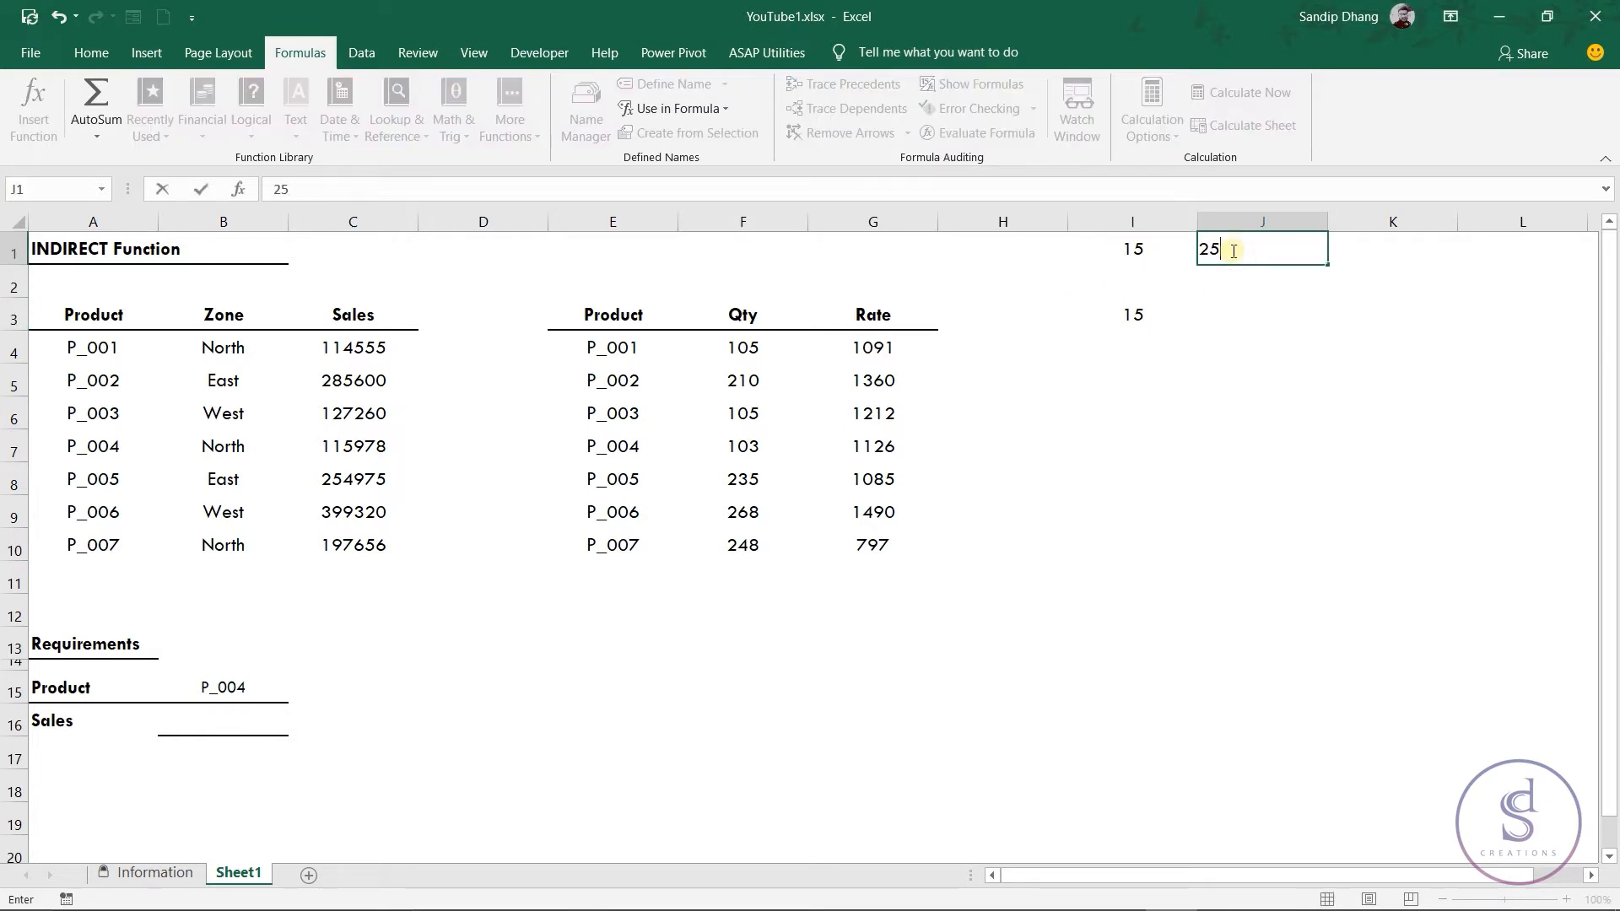
key("Tab")
type("35")
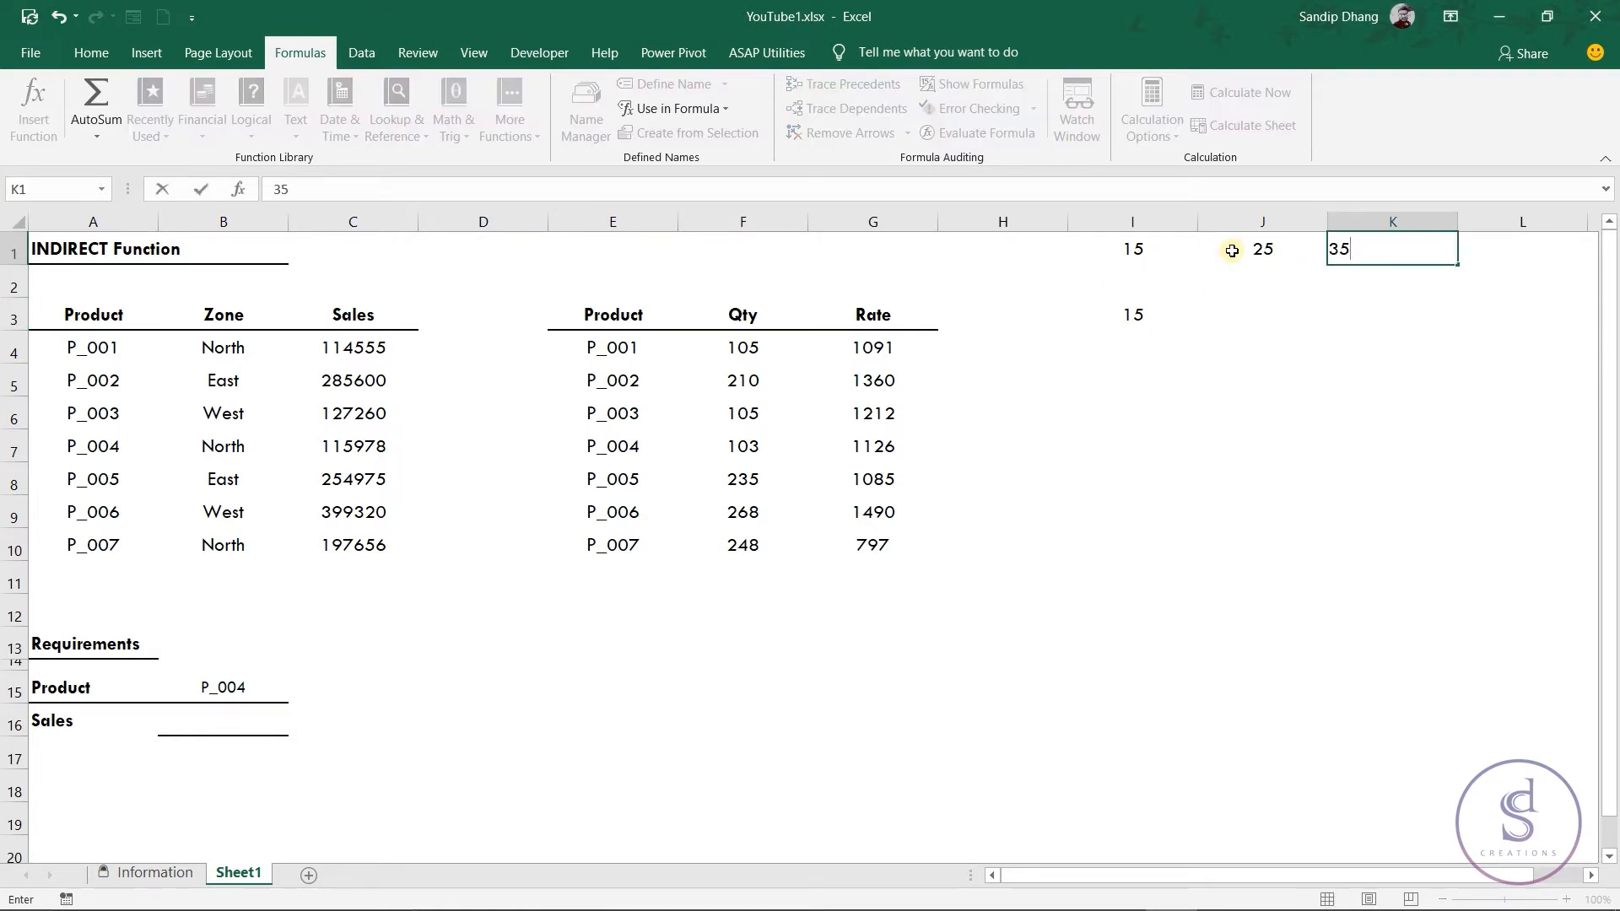
Edit the defined name data so that it refers to =Sheet1!$I$1:$L$1.
left_click_drag(1142, 250, 1384, 226)
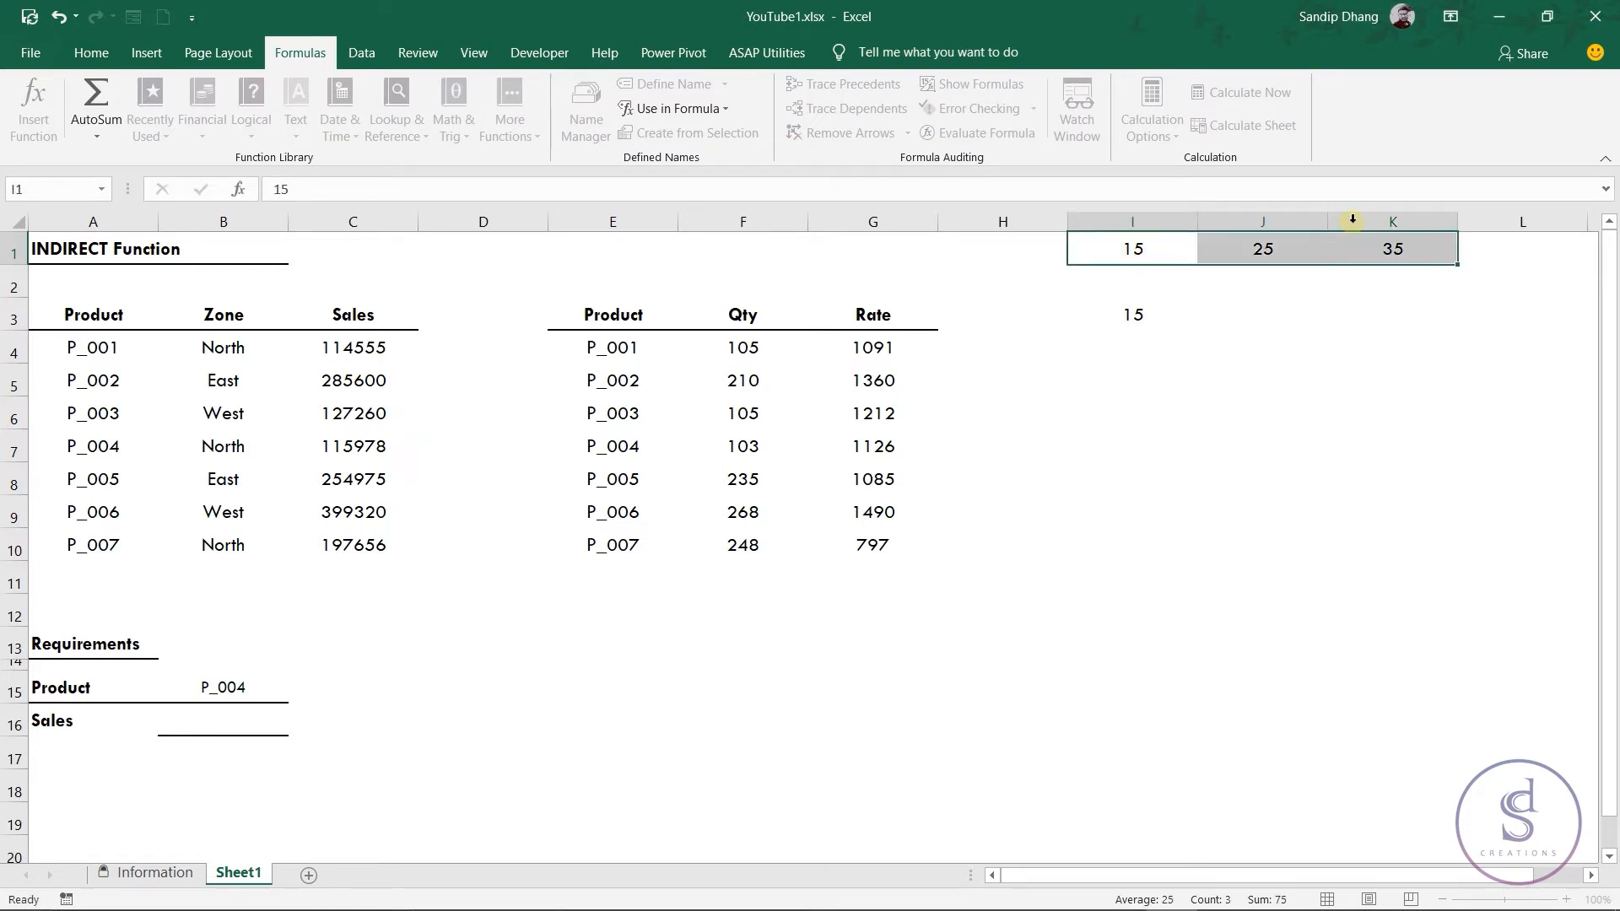
left_click(588, 116)
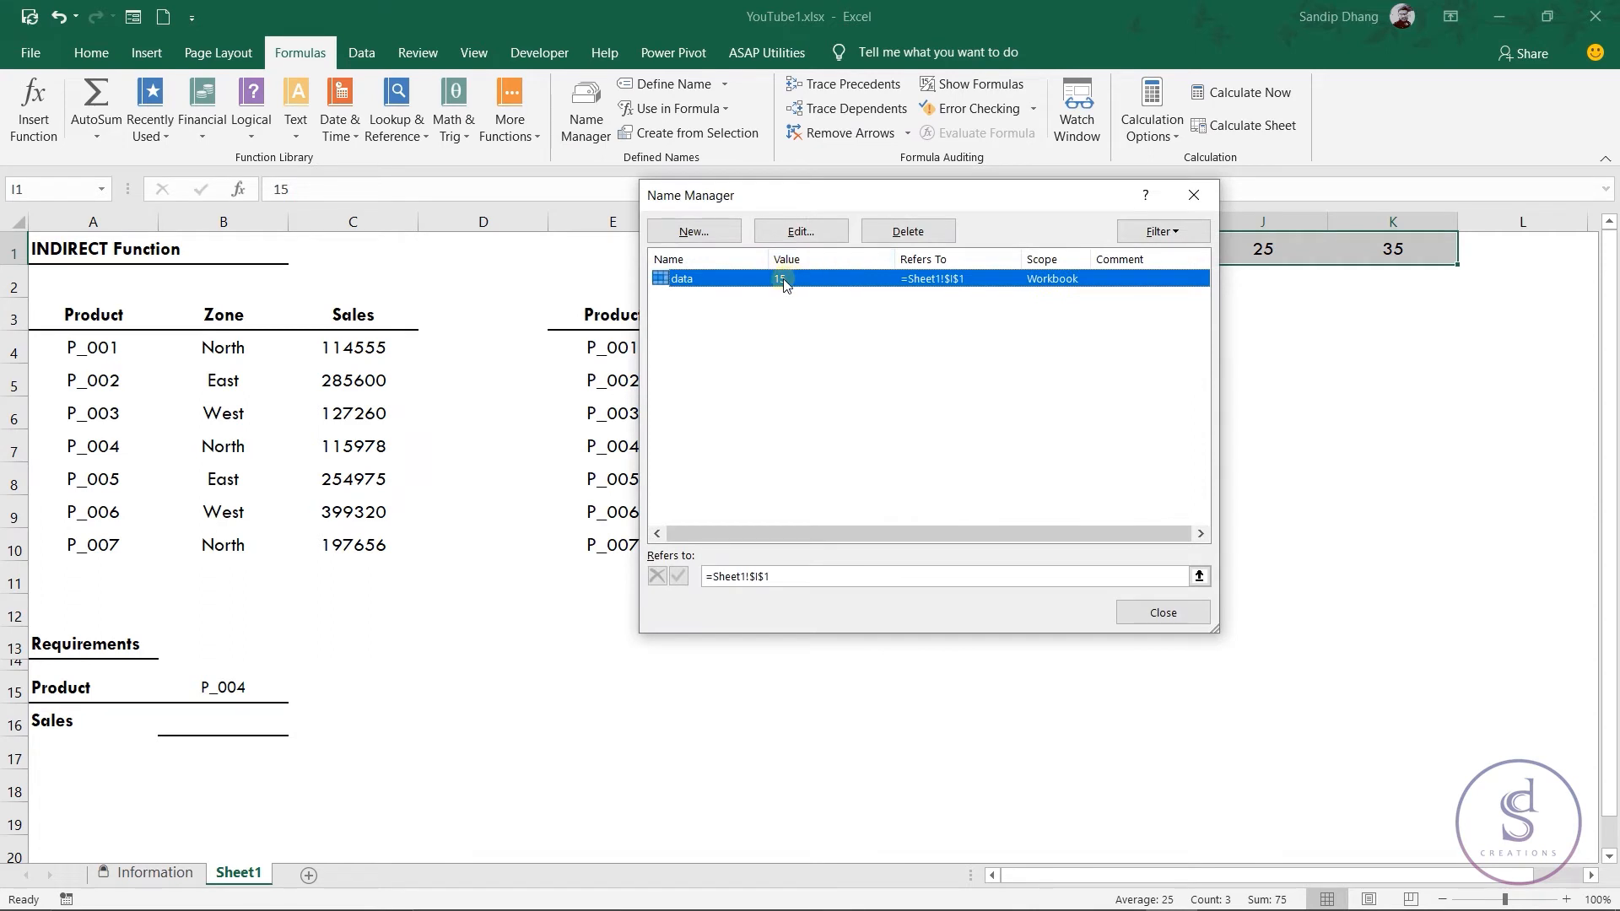
left_click(808, 237)
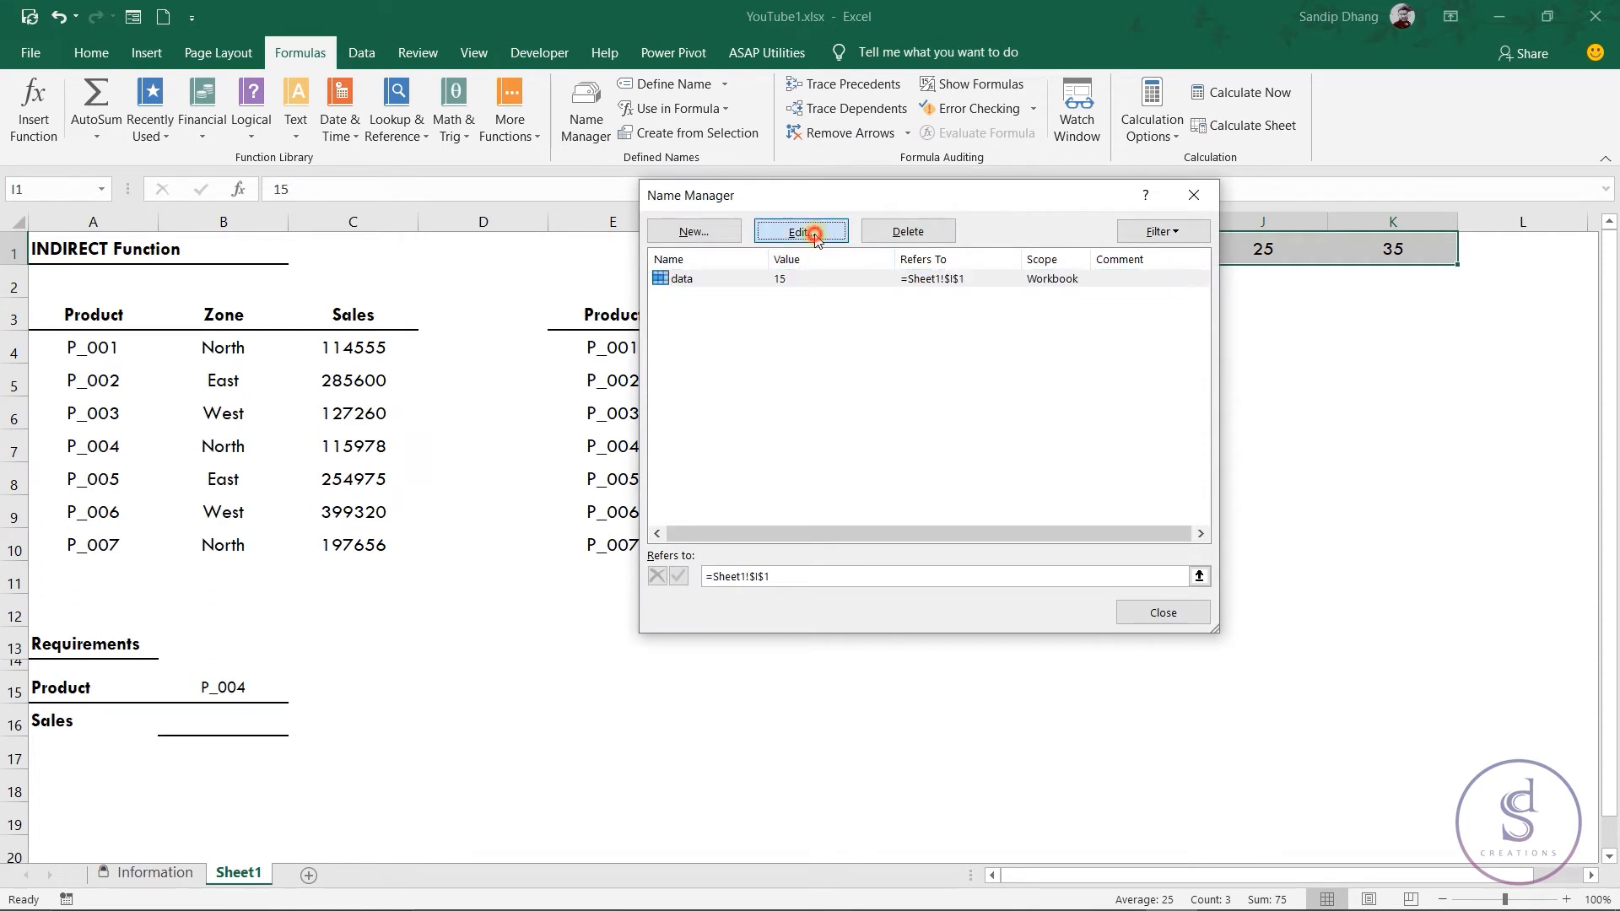
left_click(943, 478)
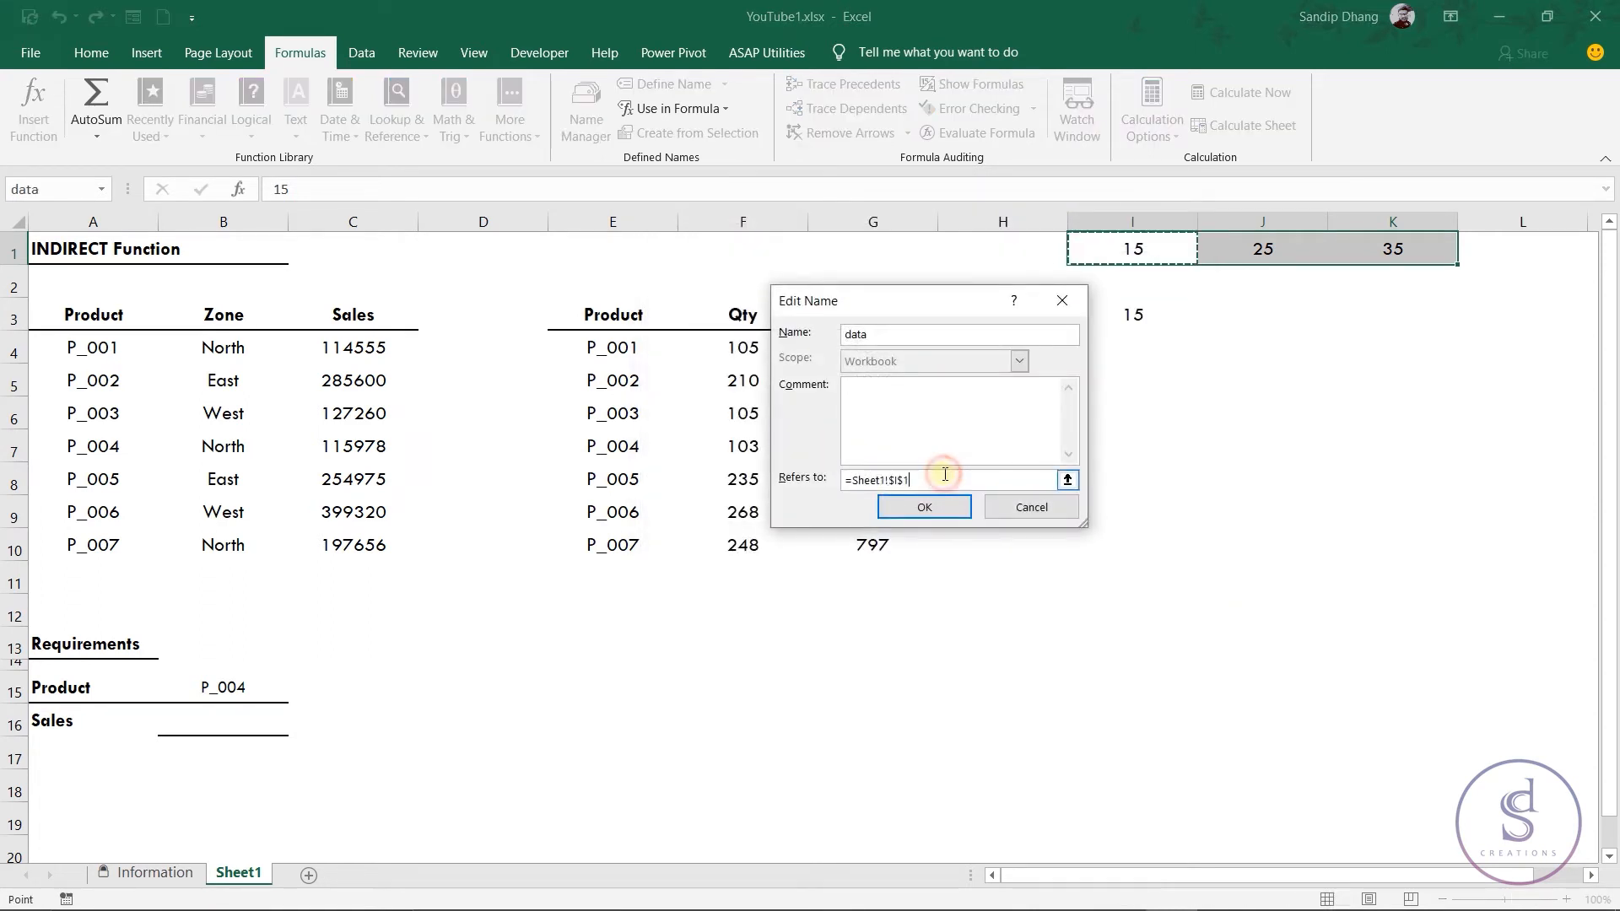
left_click_drag(1120, 246, 1443, 247)
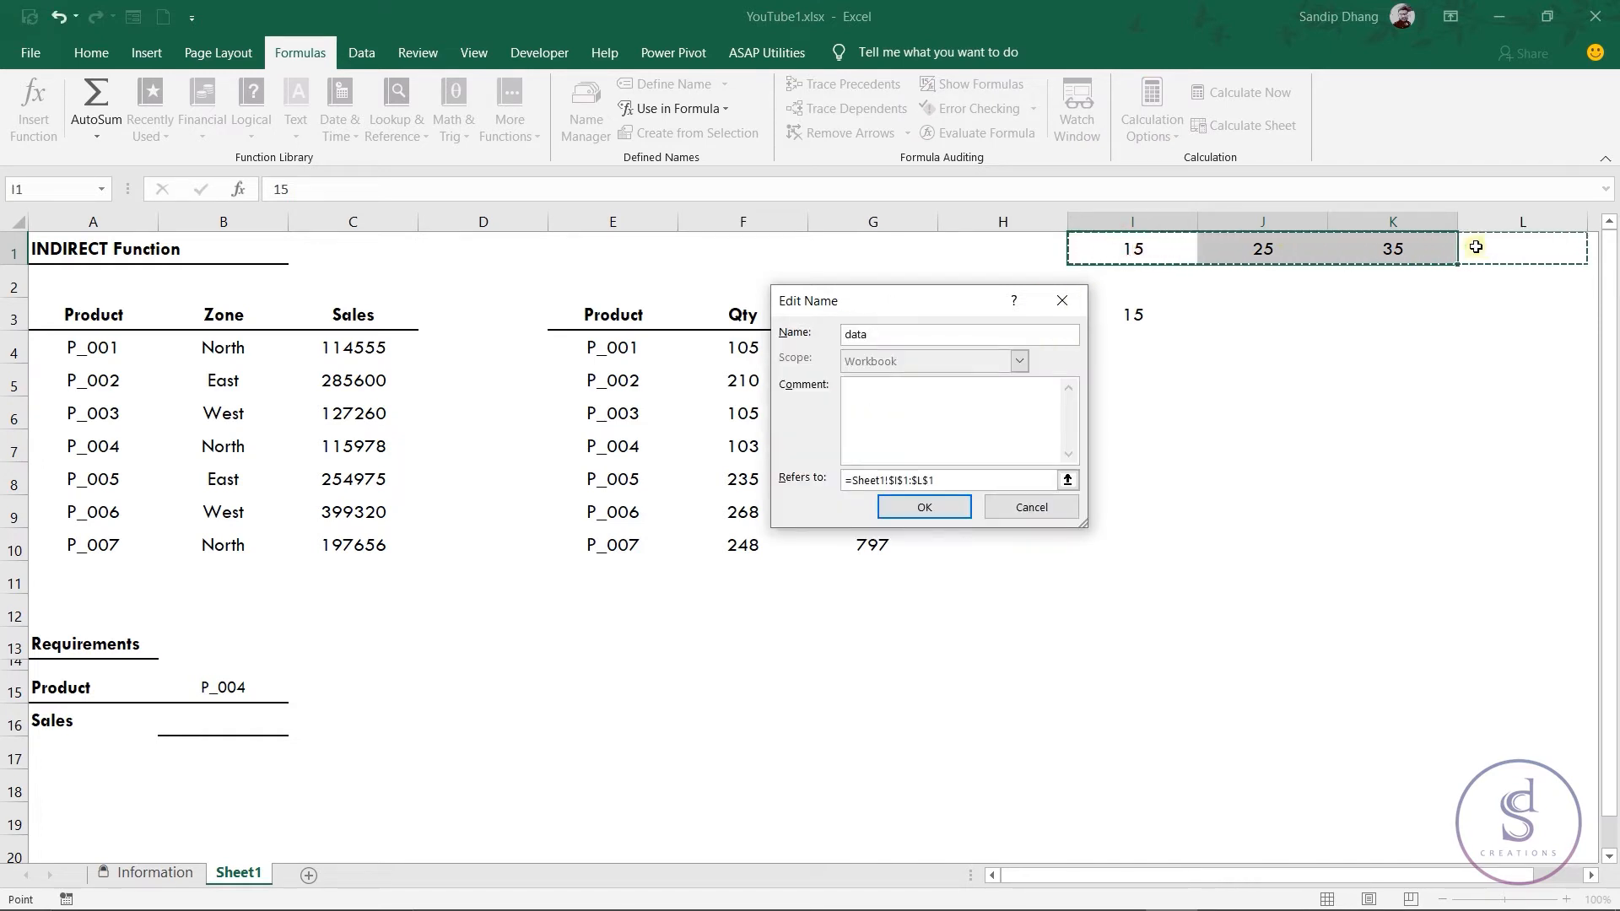
left_click(924, 507)
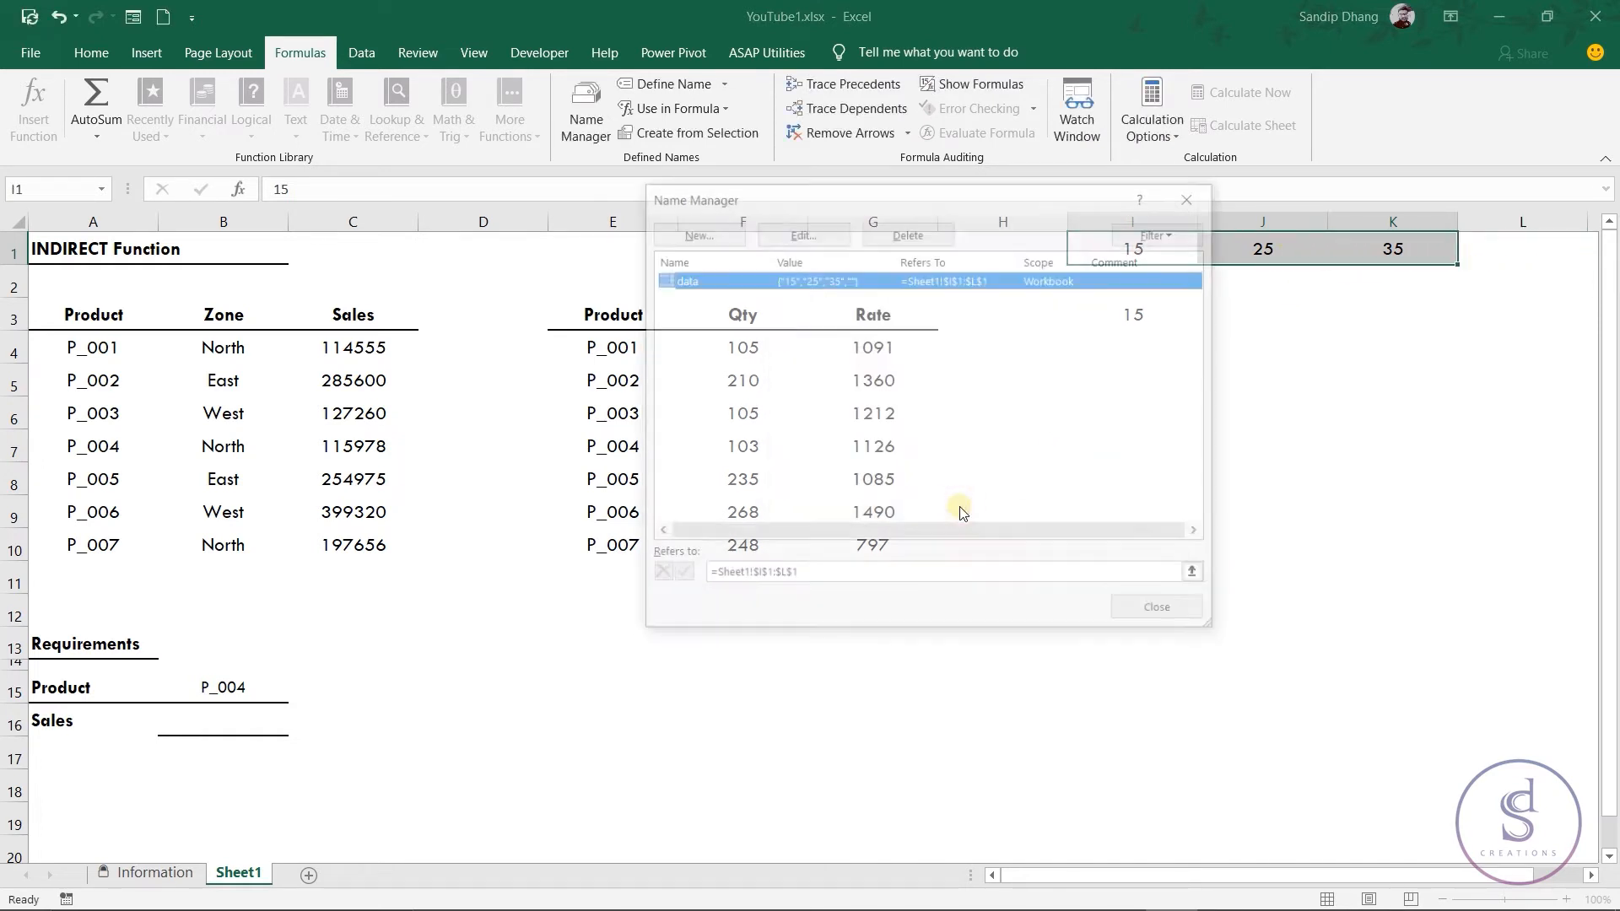
left_click(1163, 614)
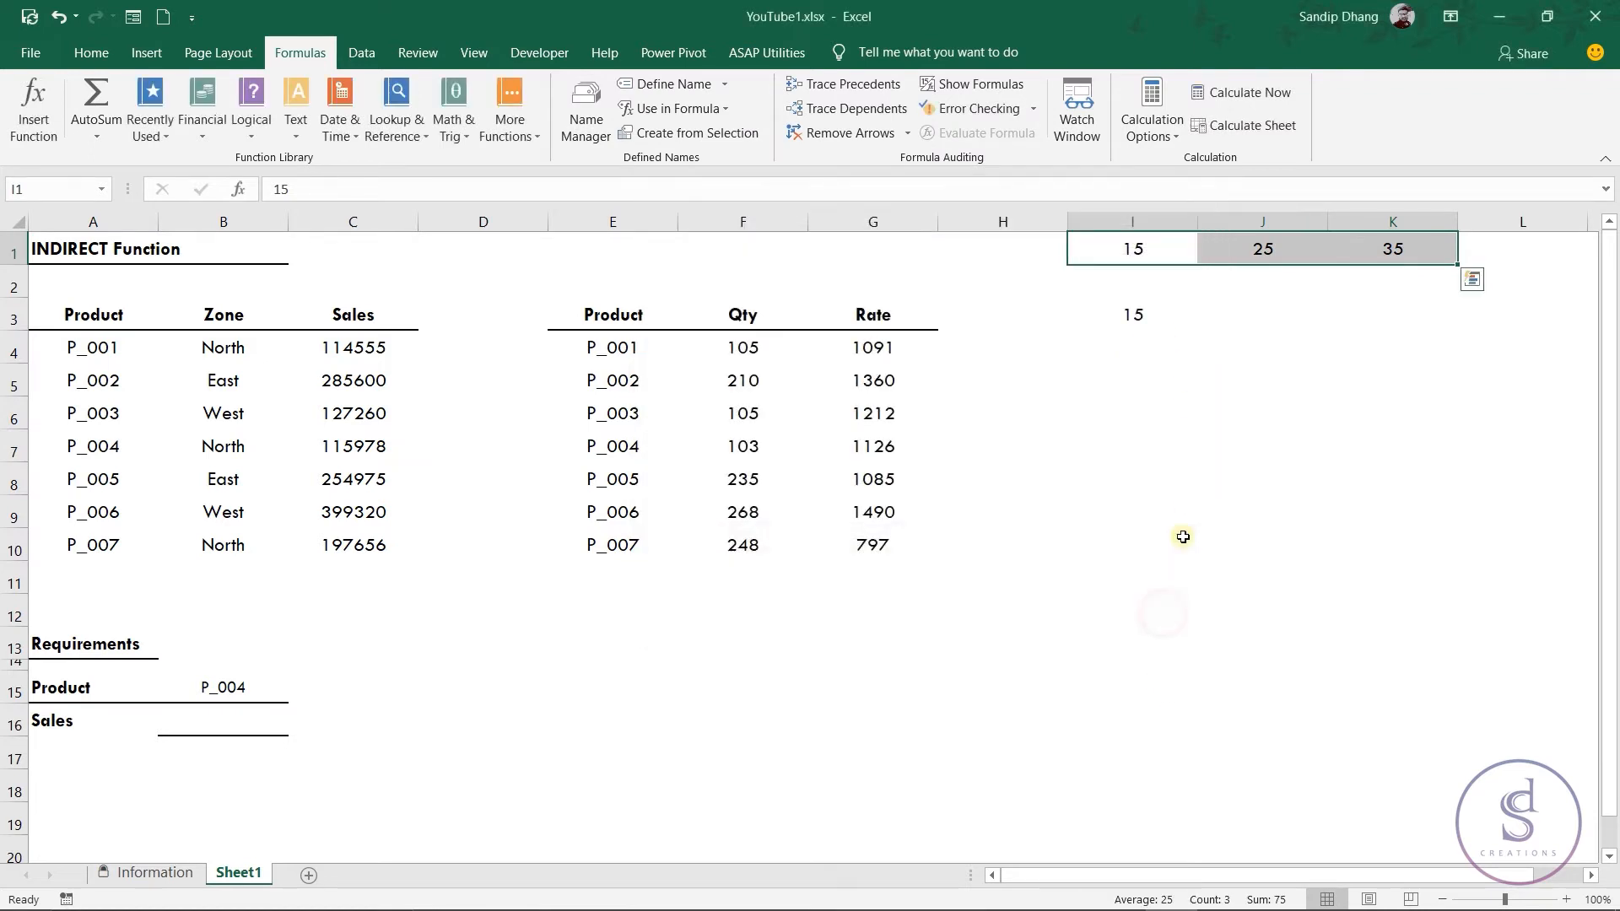
Start a SUM formula in cell I3 in place of the existing INDIRECT formula.
left_click(1142, 316)
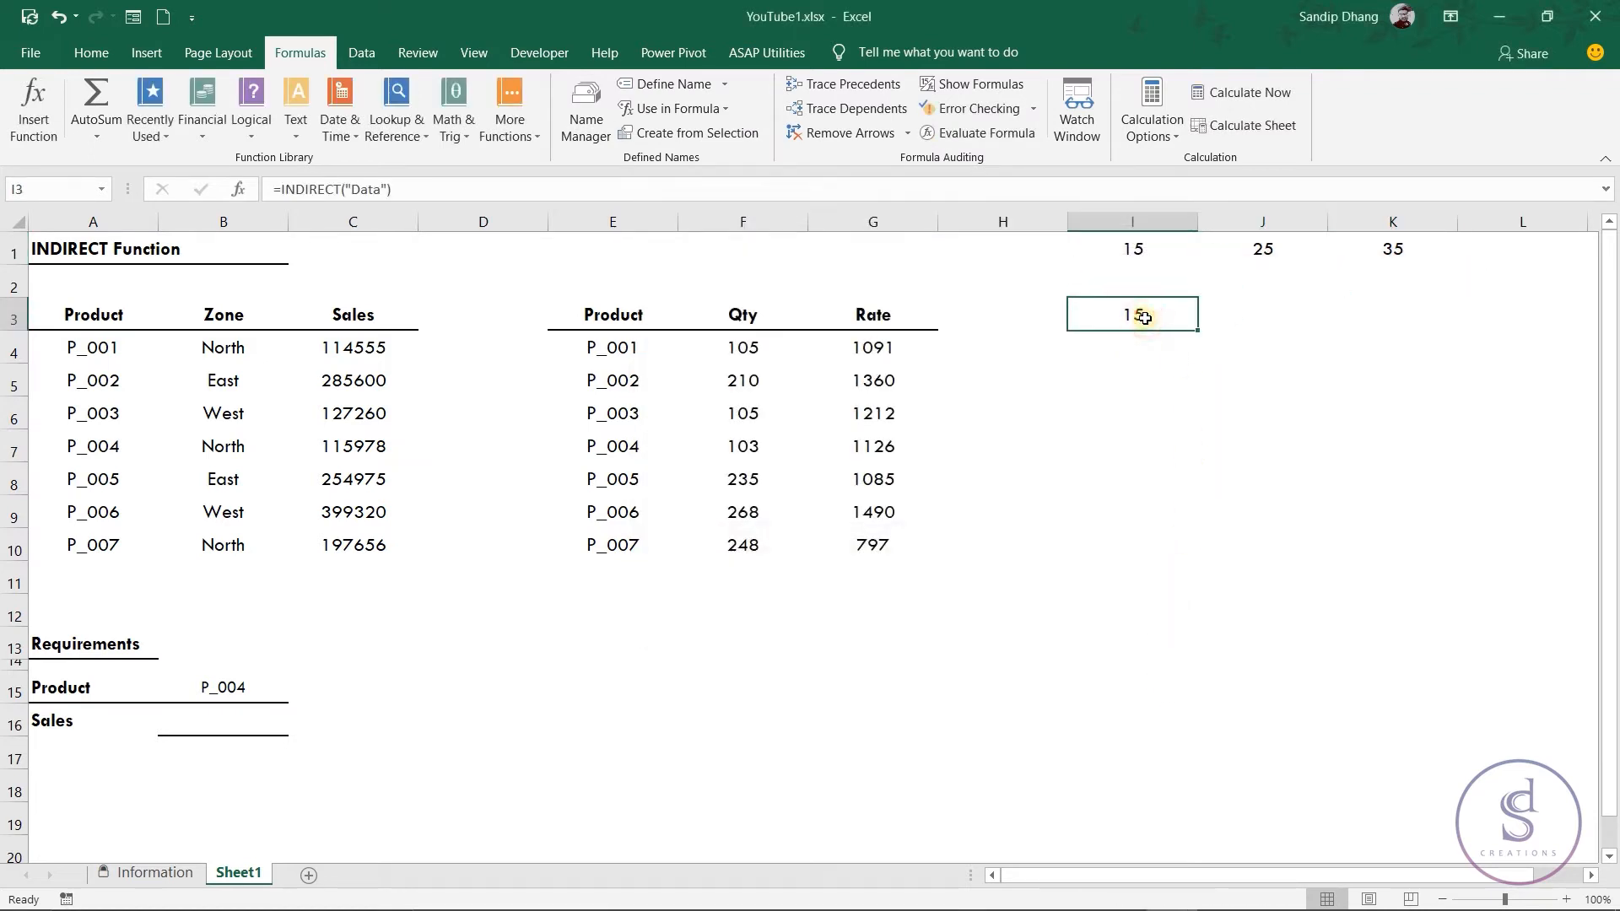
type("=sum(")
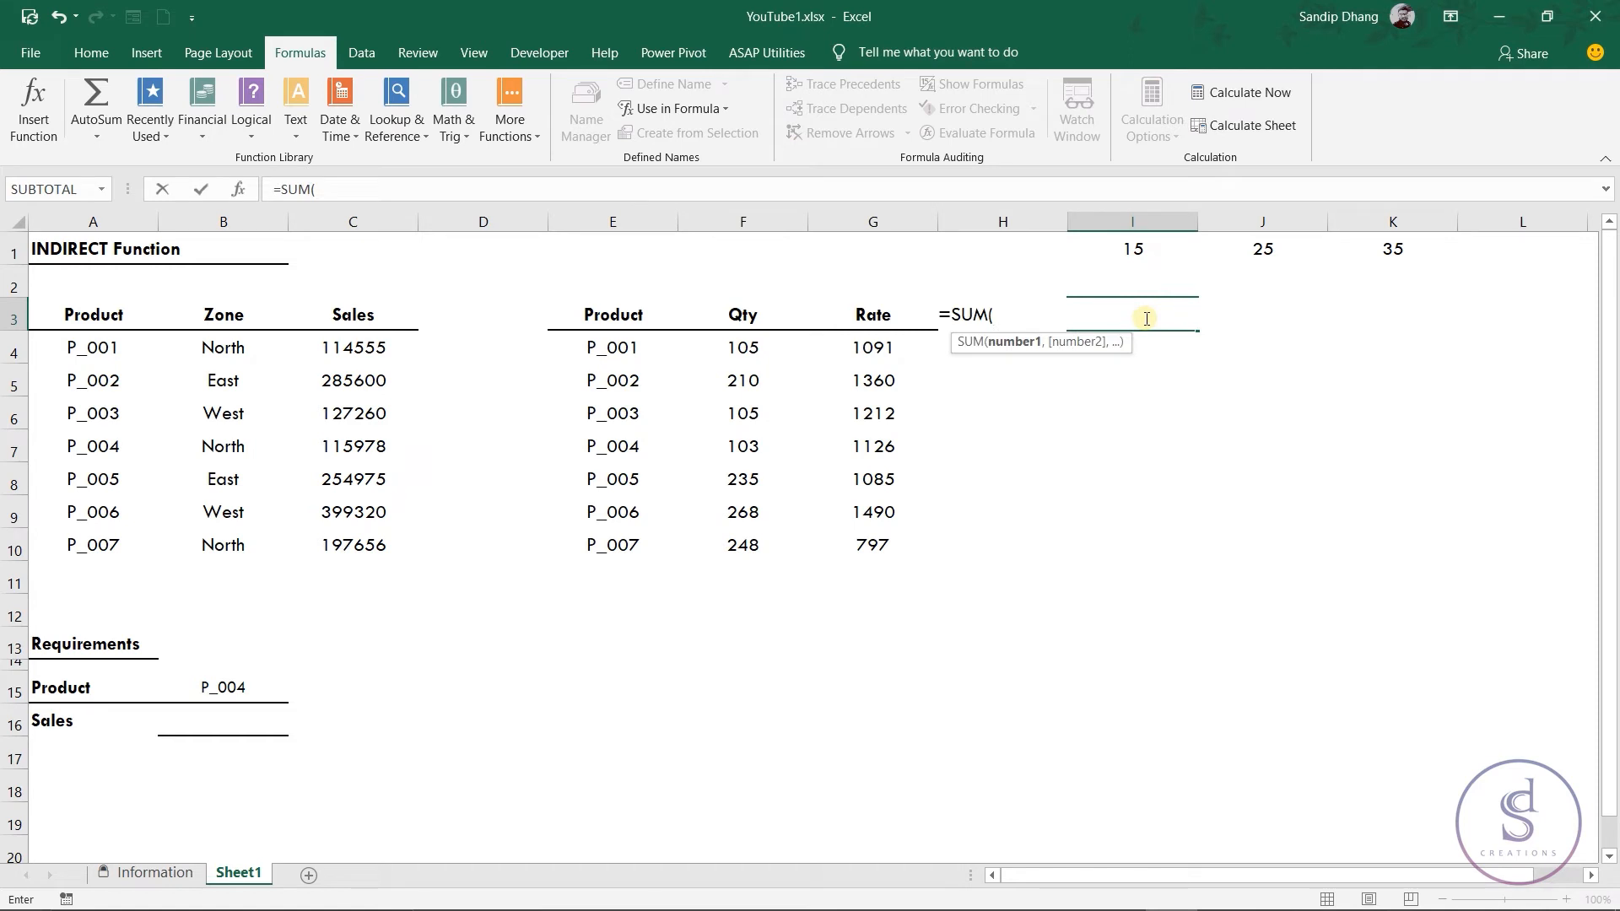
type("data")
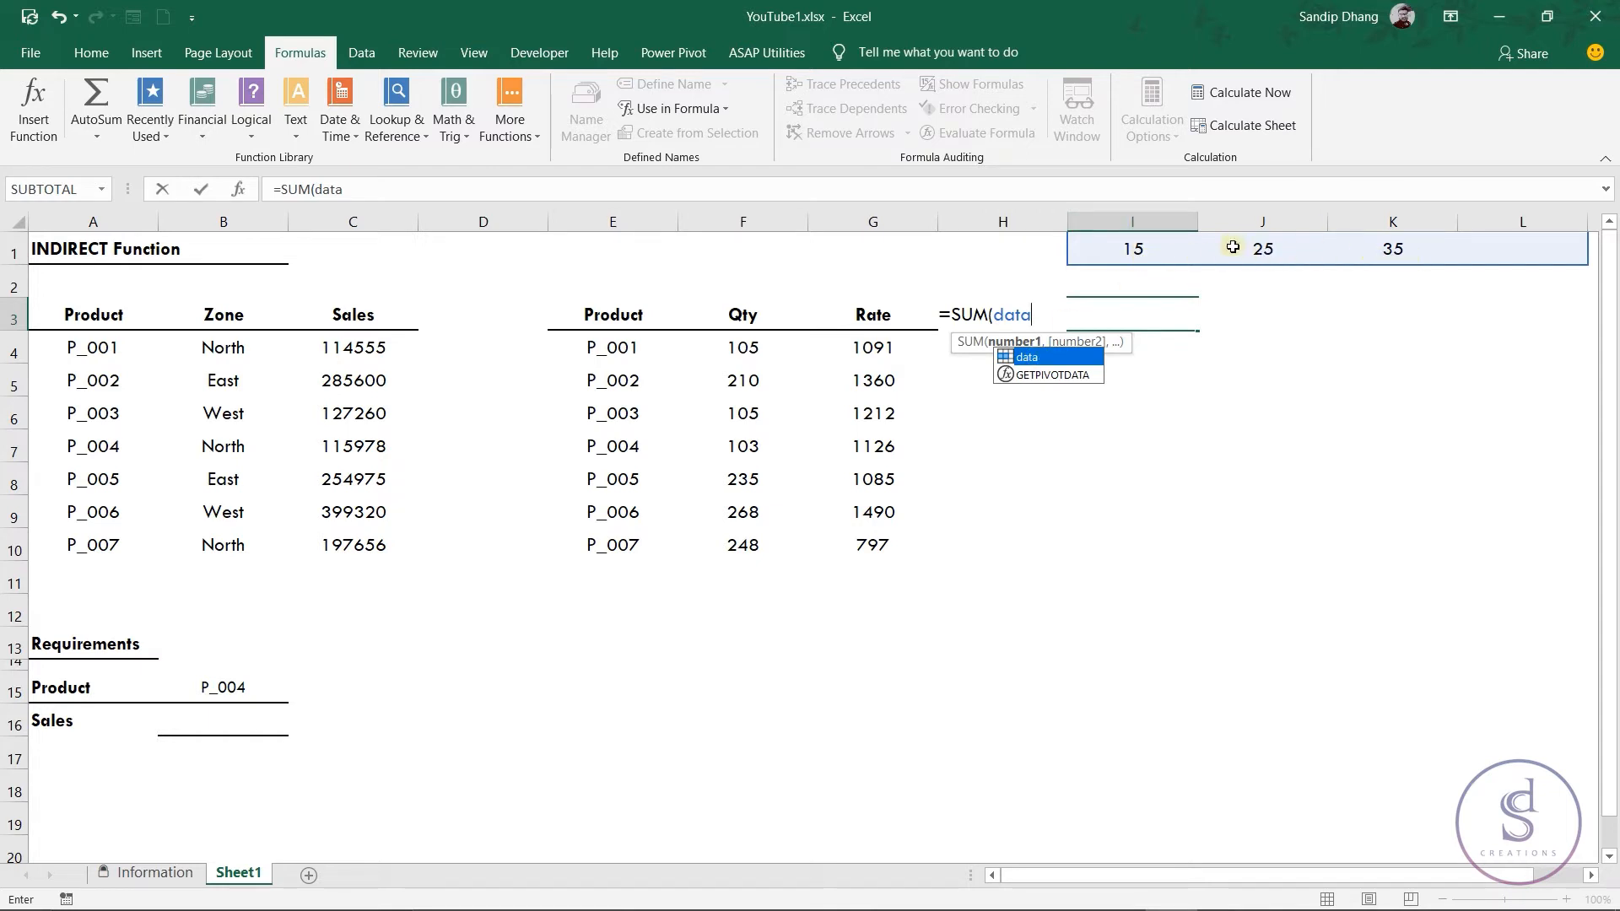
key("BackSpace")
key("BackSpace")
key("BackSpace")
key("BackSpace")
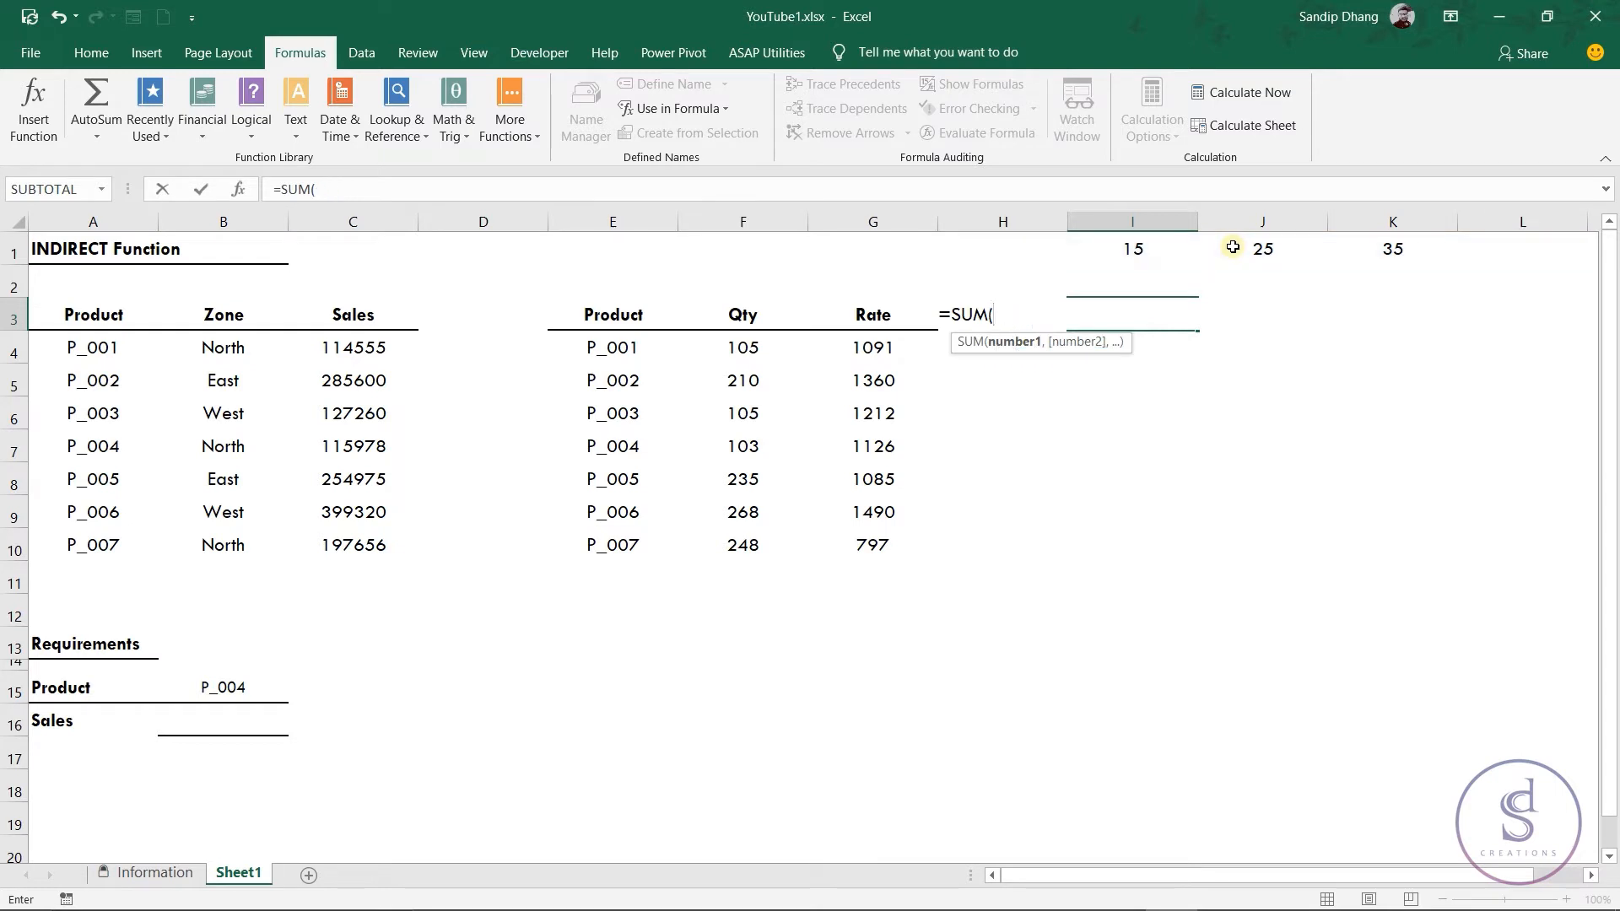
Complete the formula in I3 as =SUM(INDIRECT("Data")), accepting the suggested correction for the missing closing bracket.
type("indirect")
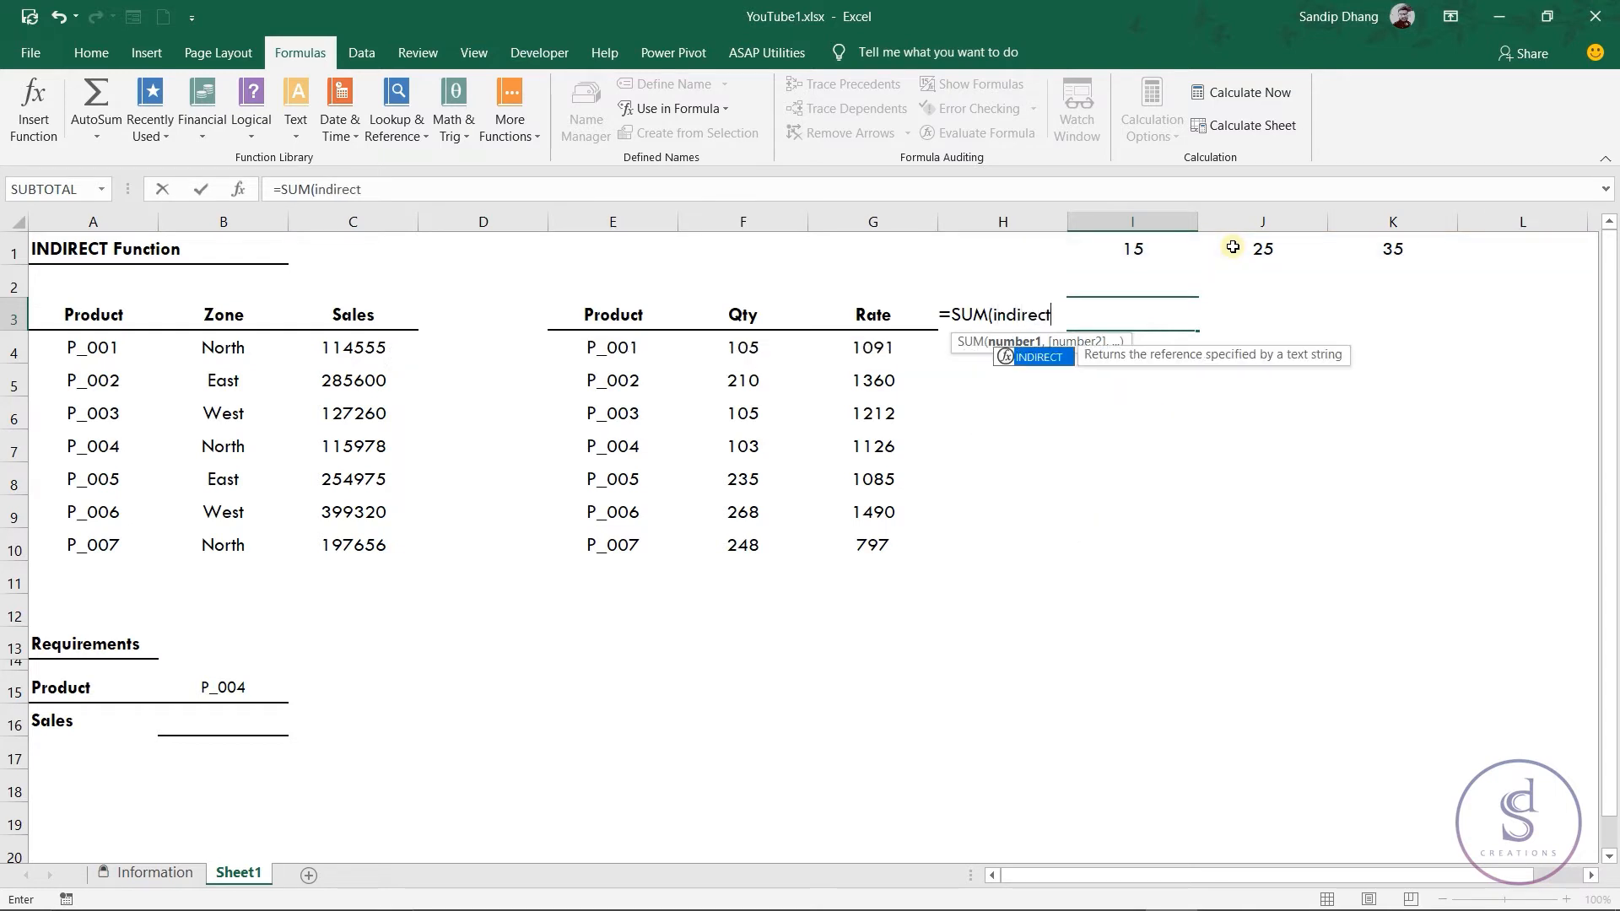
key("Tab")
type("\"D")
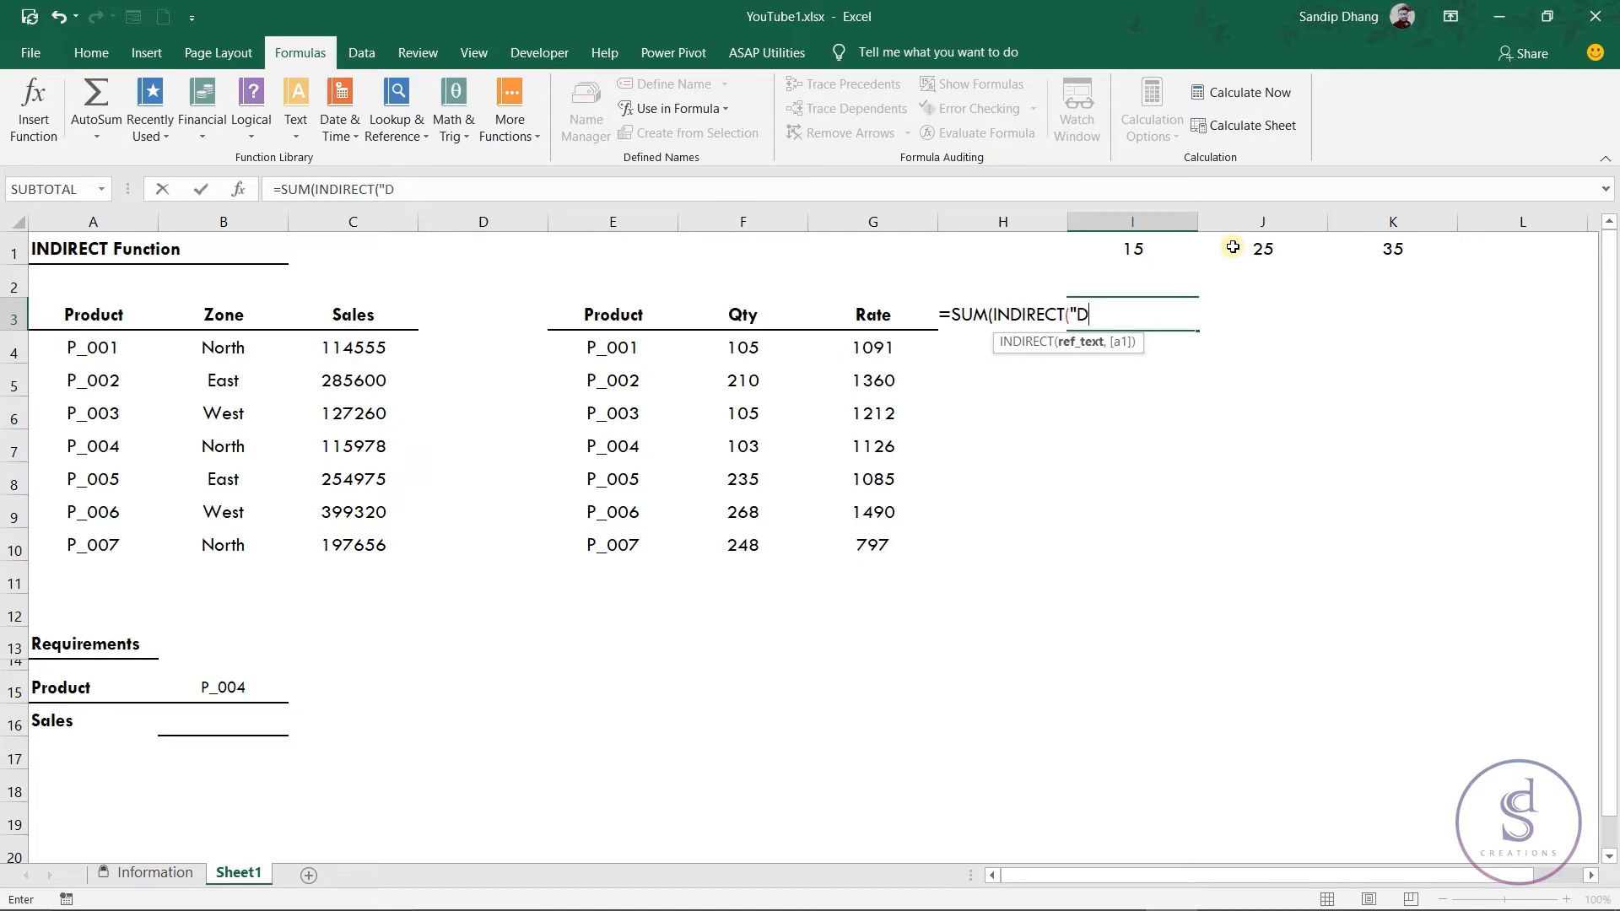
type("ata\")")
key("Return")
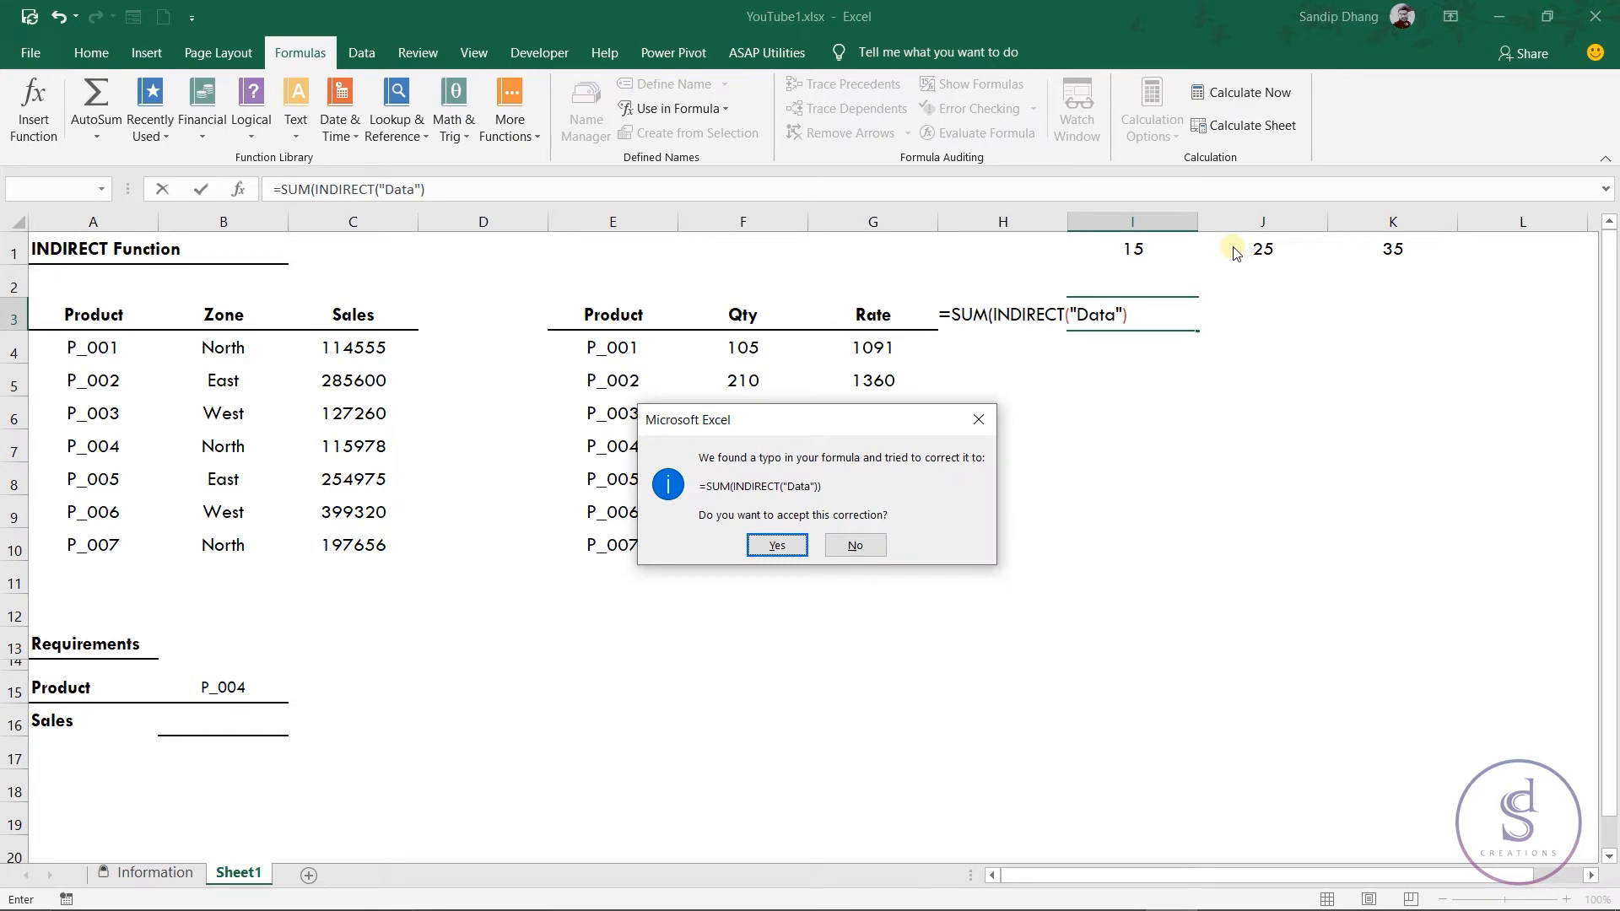
key("Return")
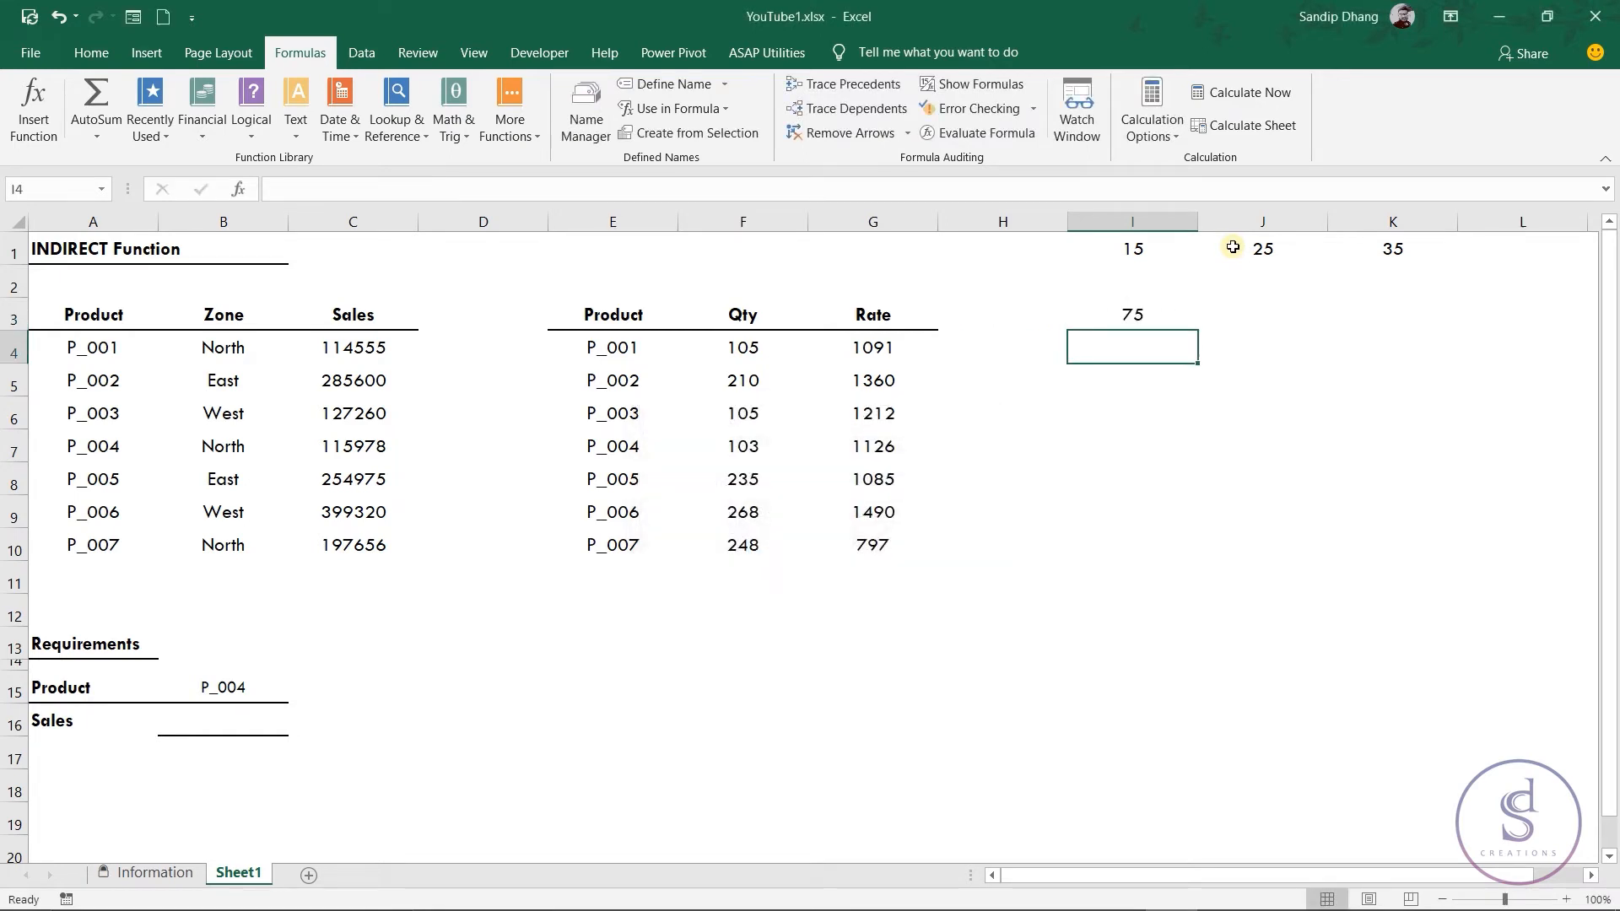
Evaluate the SUM formula in I3 to examine how its INDIRECT part resolves, and close the evaluation.
left_click(1150, 305)
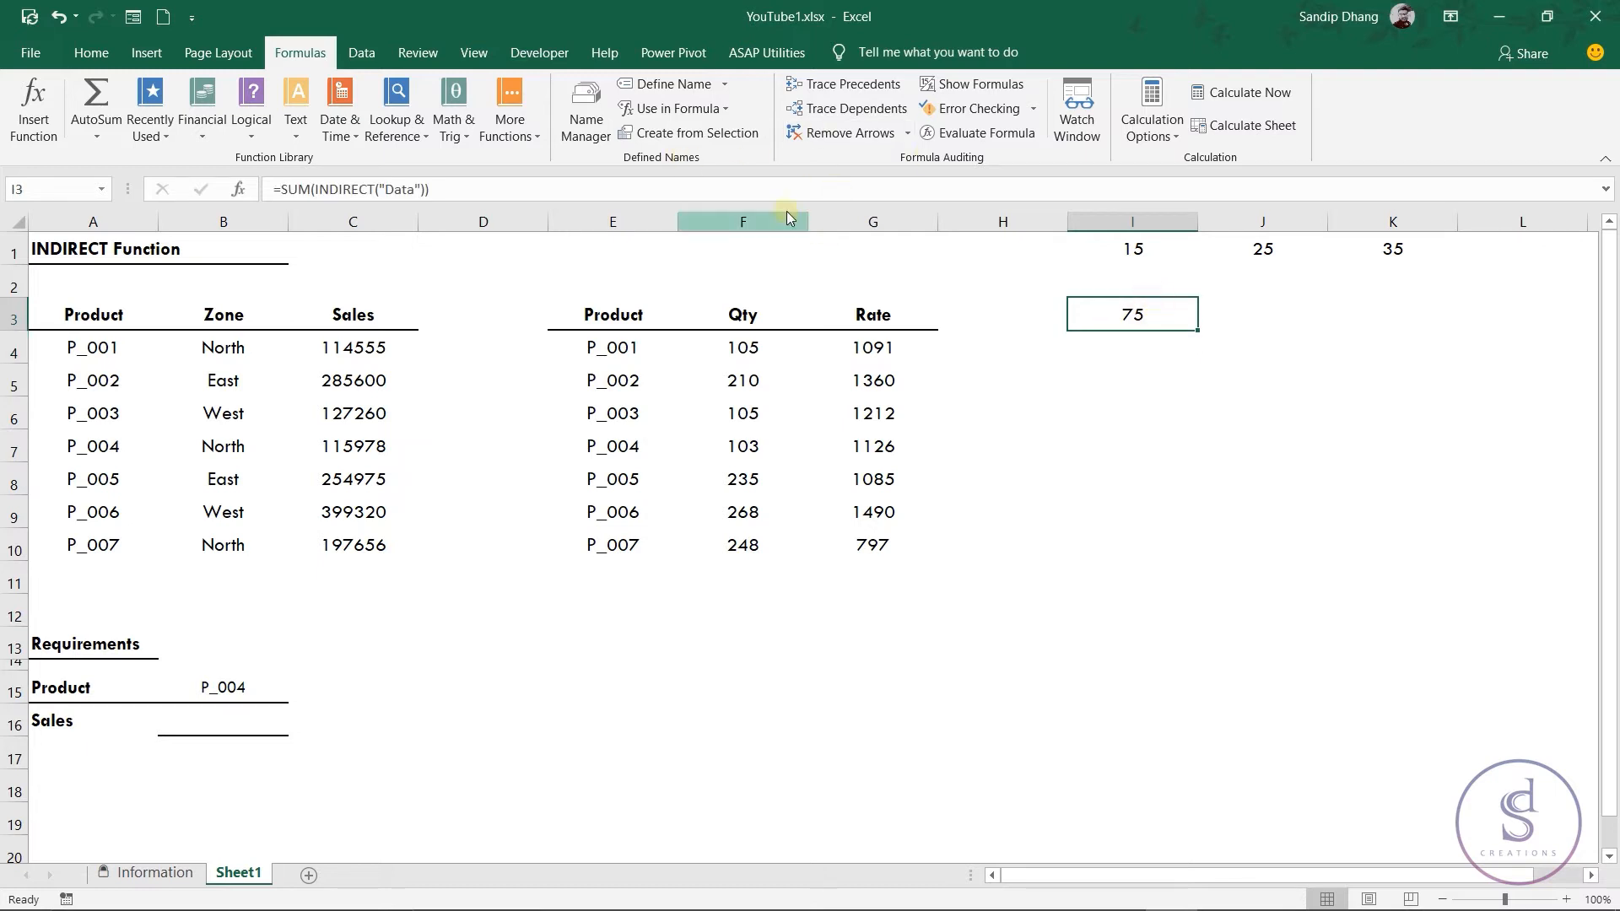
left_click(970, 135)
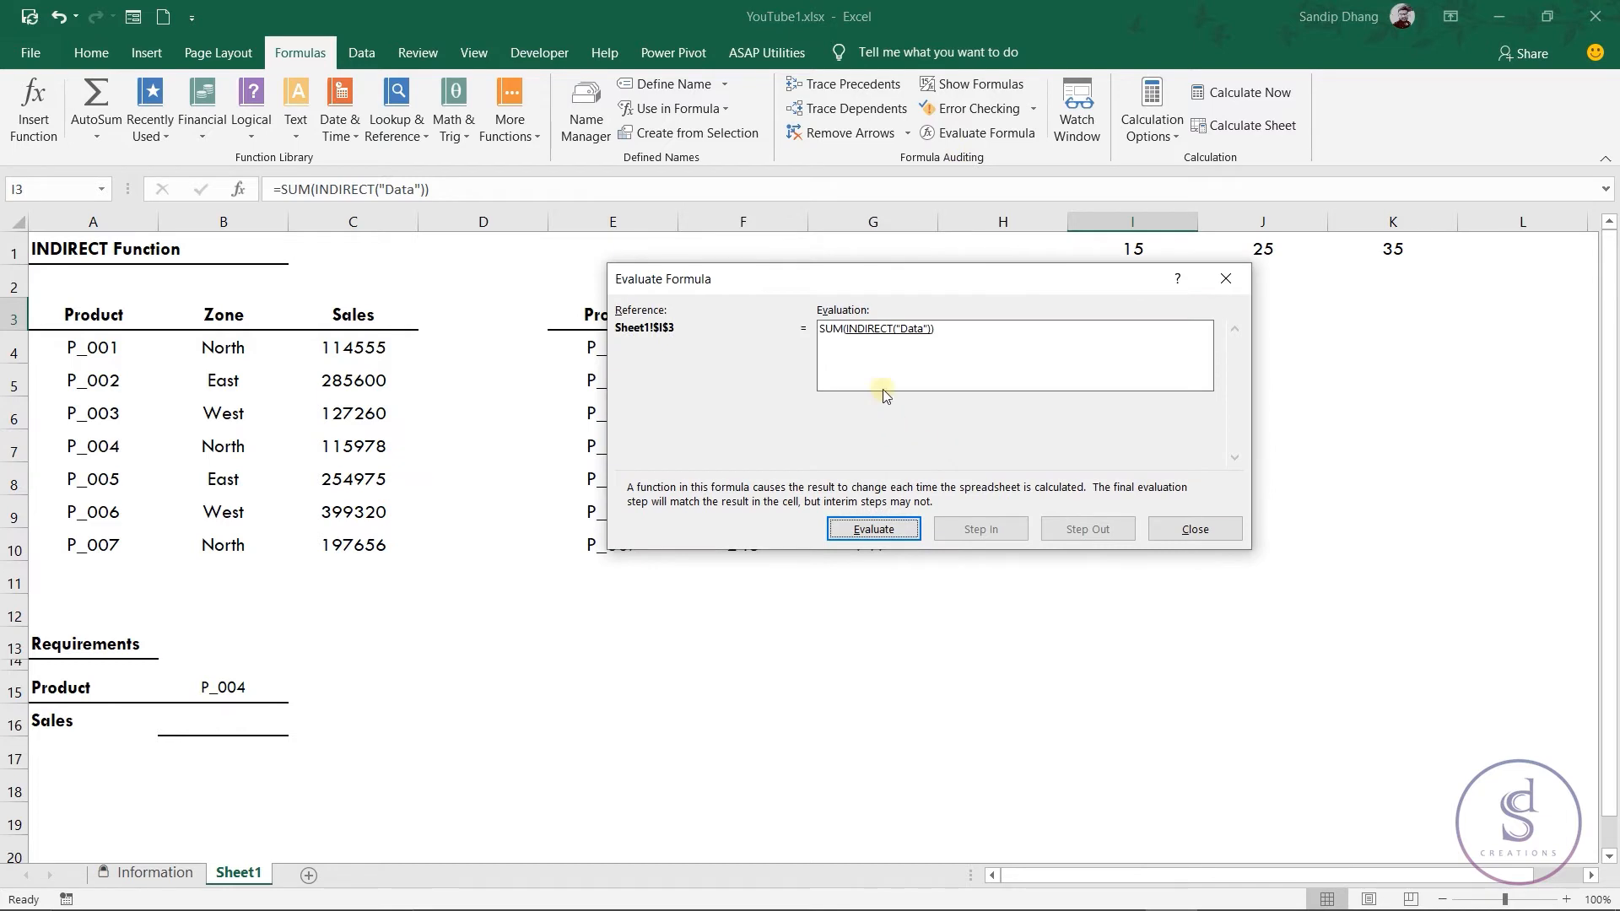
left_click(870, 530)
left_click(1226, 278)
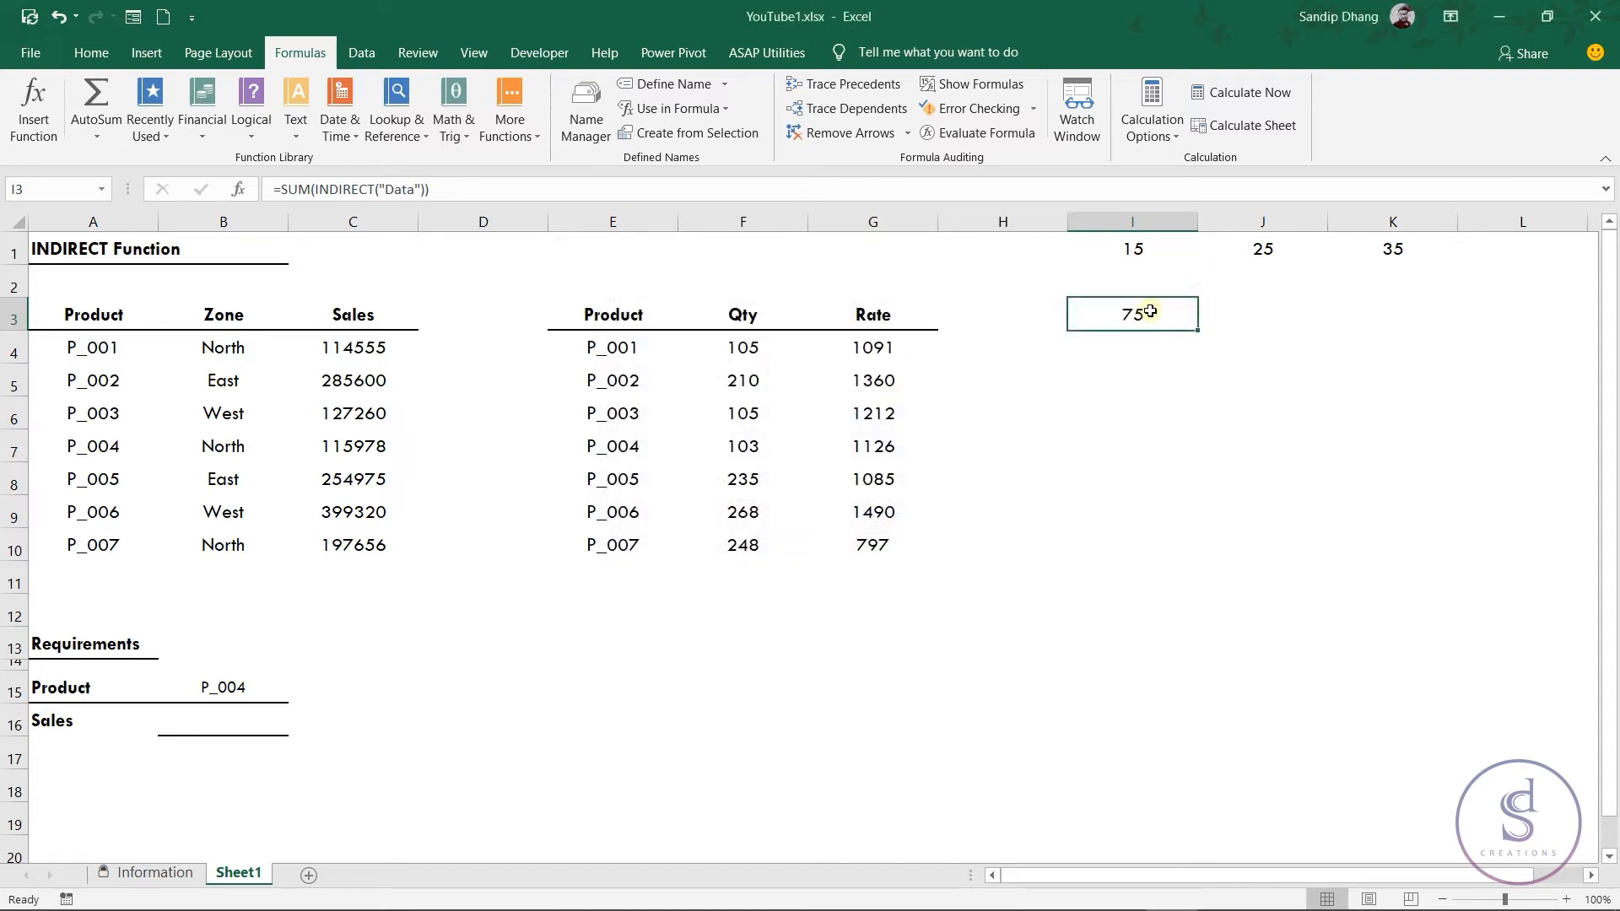
Replace the "Data" text in the I3 formula with a reference to cell K3, giving =SUM(INDIRECT(K3)).
double_click(1153, 316)
left_click(1097, 314)
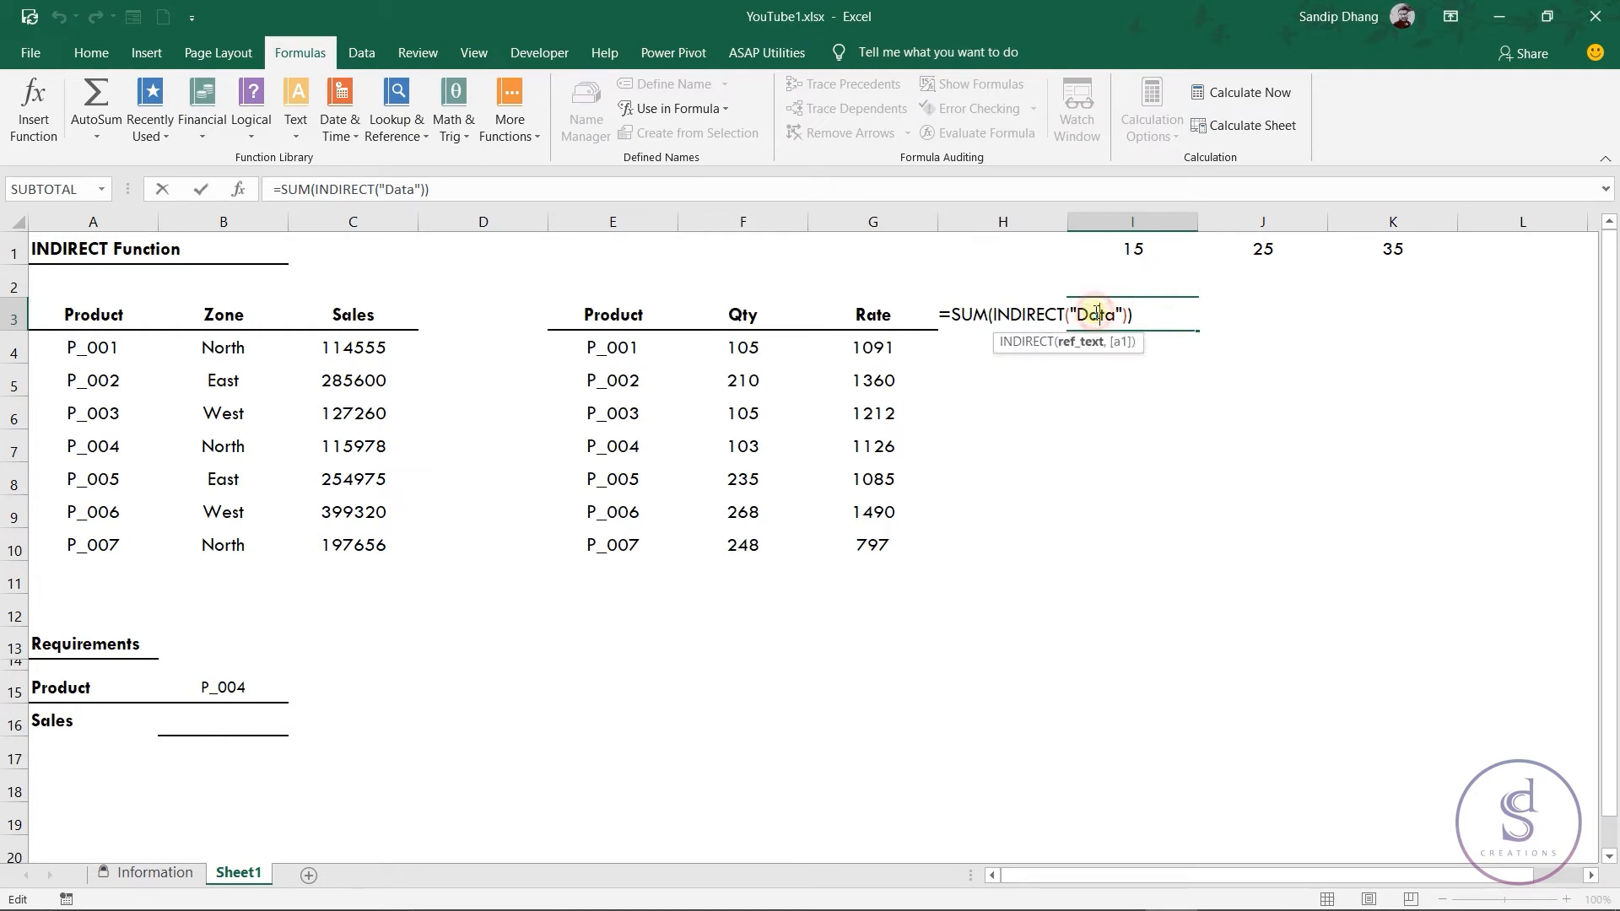
double_click(1096, 314)
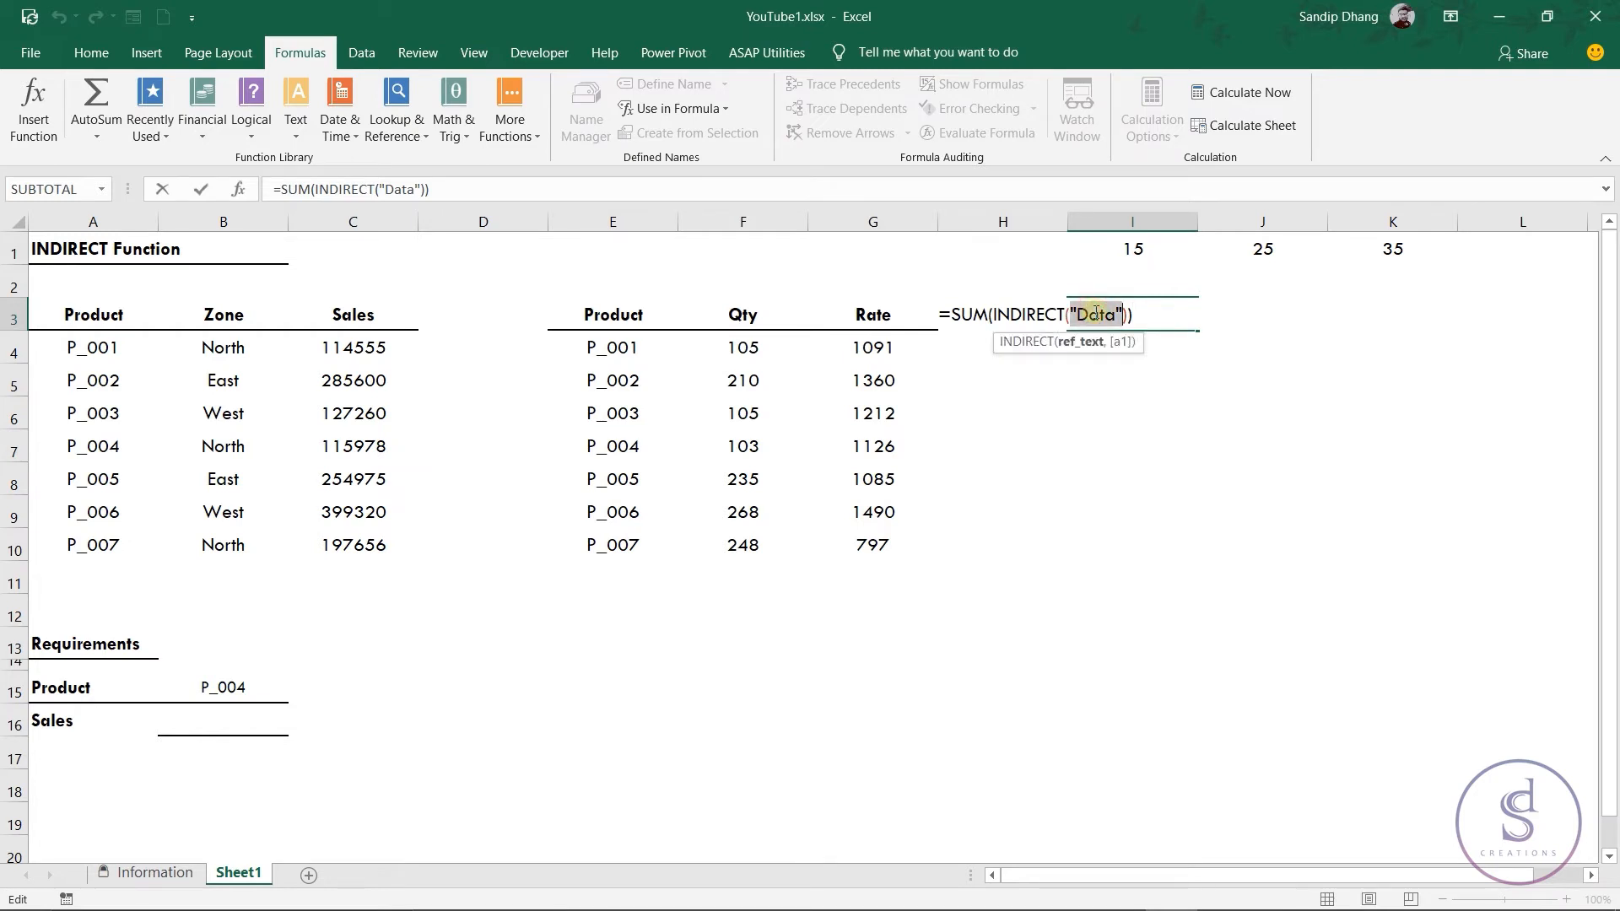
left_click(1381, 303)
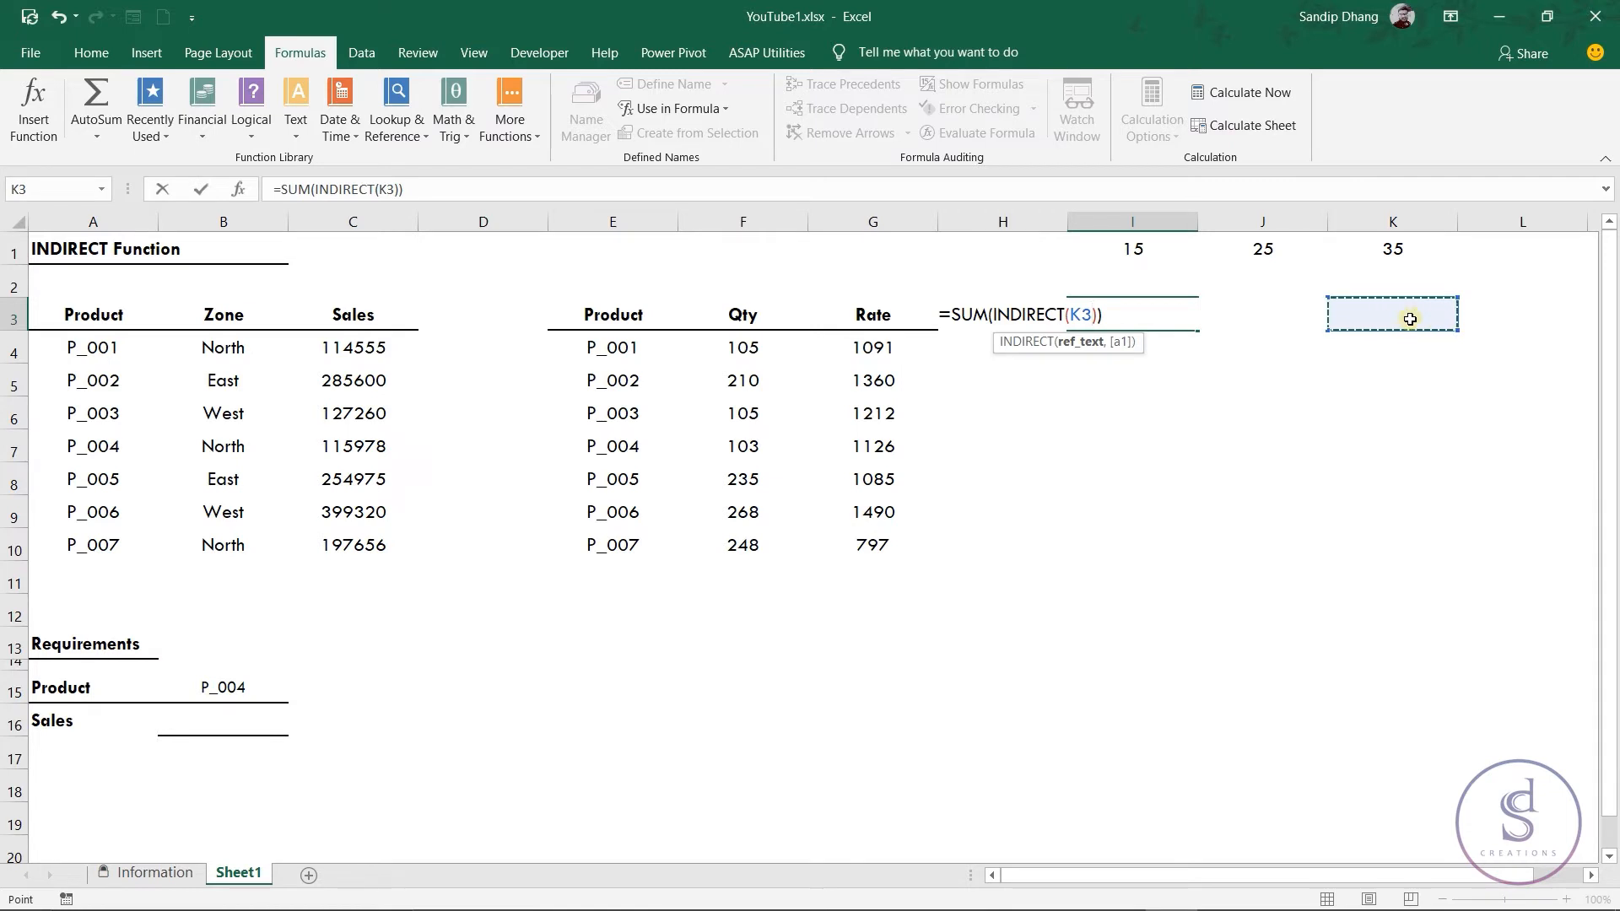
key("Return")
Enter the text Data in cell K3 as the range name for the INDIRECT formula.
left_click(1403, 301)
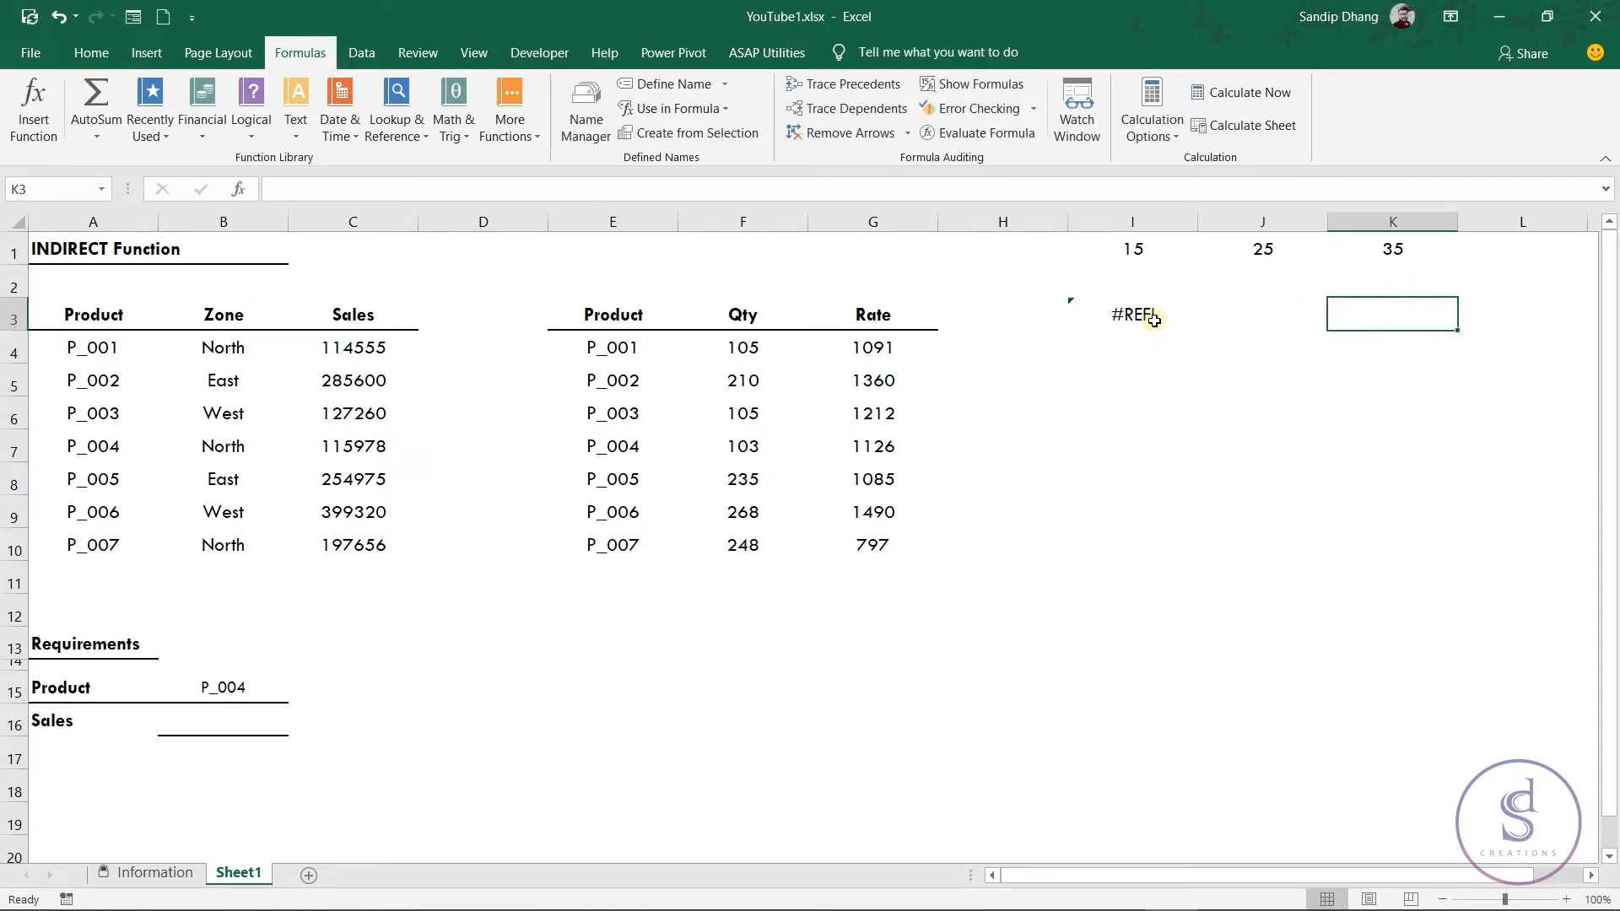
type("Data")
key("Return")
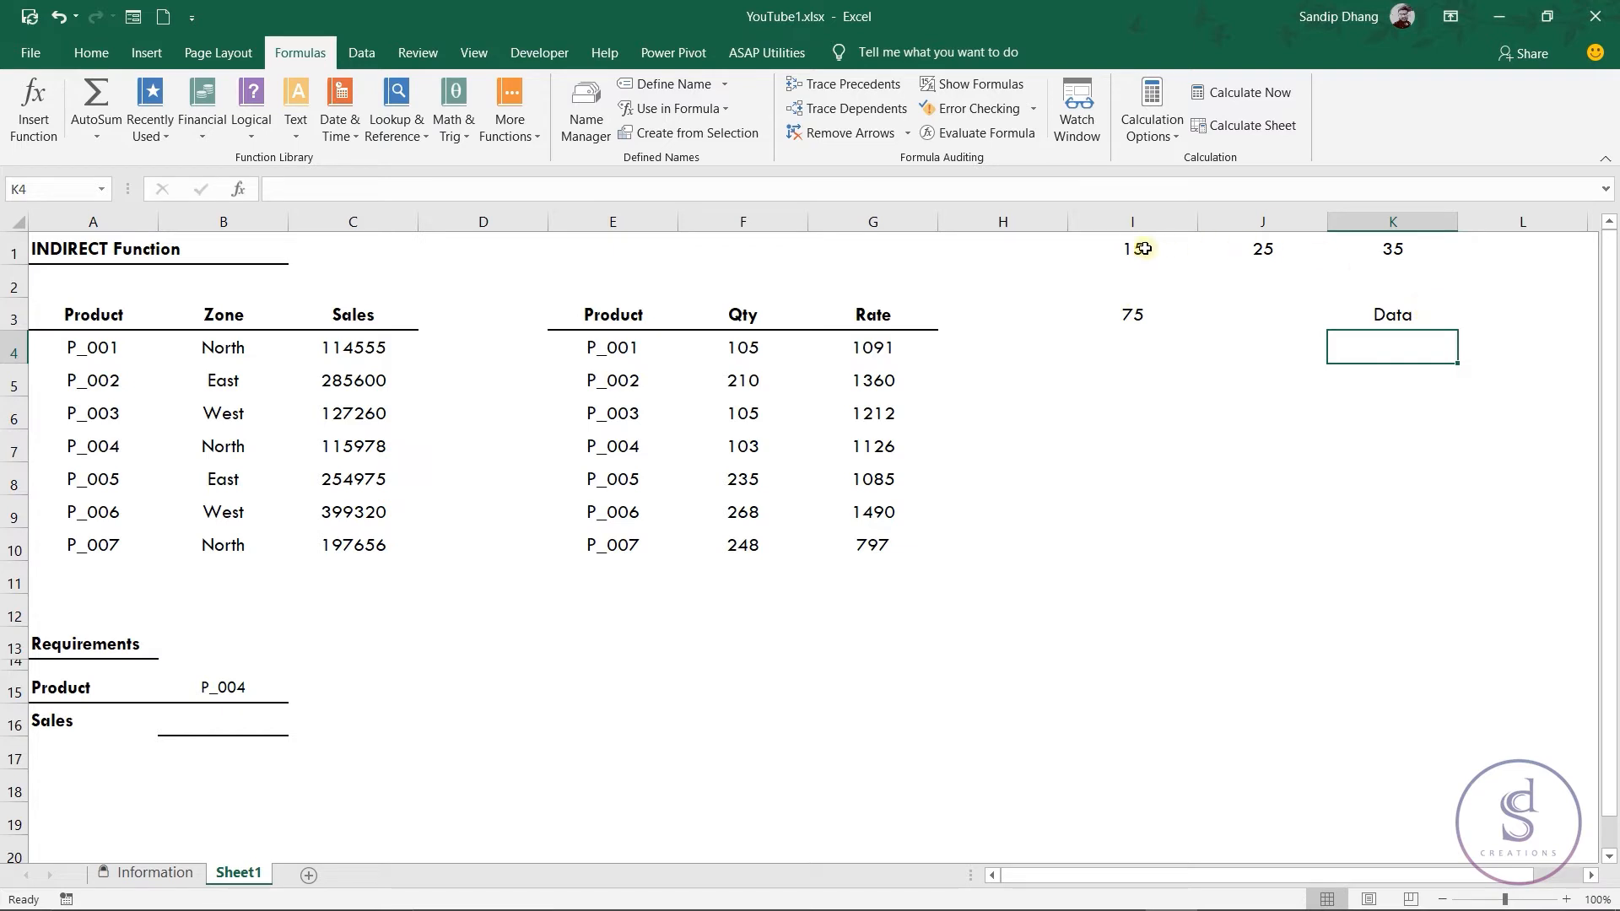
Examine the values in I1:K1 and the INDIRECT(K3) part of the I3 formula, leaving the formula as it is.
left_click_drag(1143, 248, 1349, 245)
double_click(1150, 316)
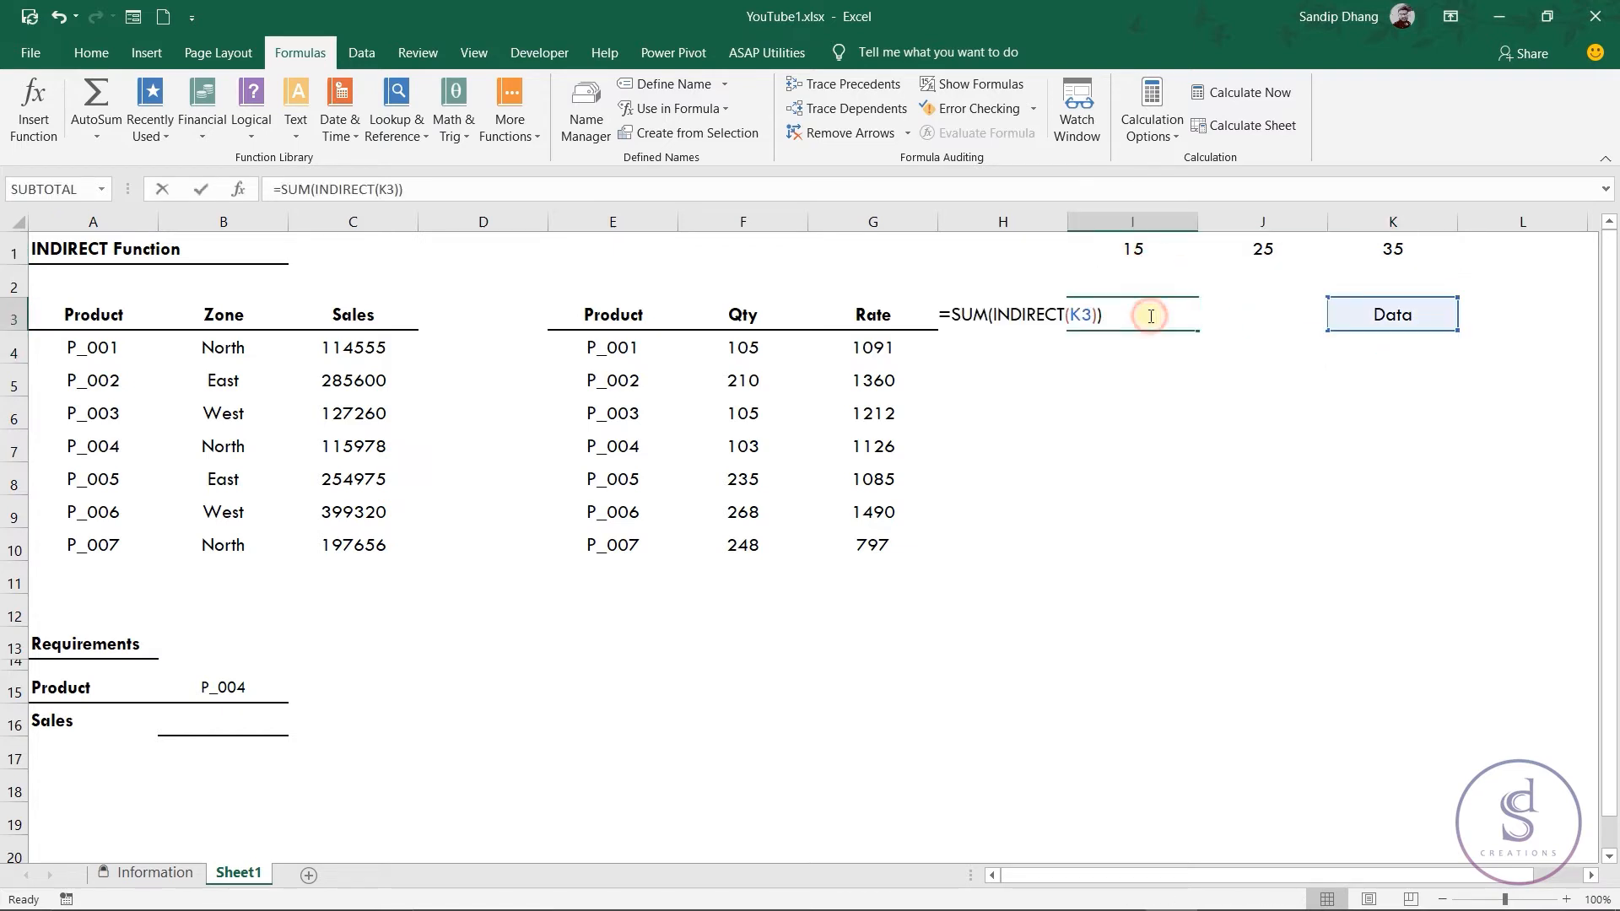
left_click_drag(993, 313, 1091, 311)
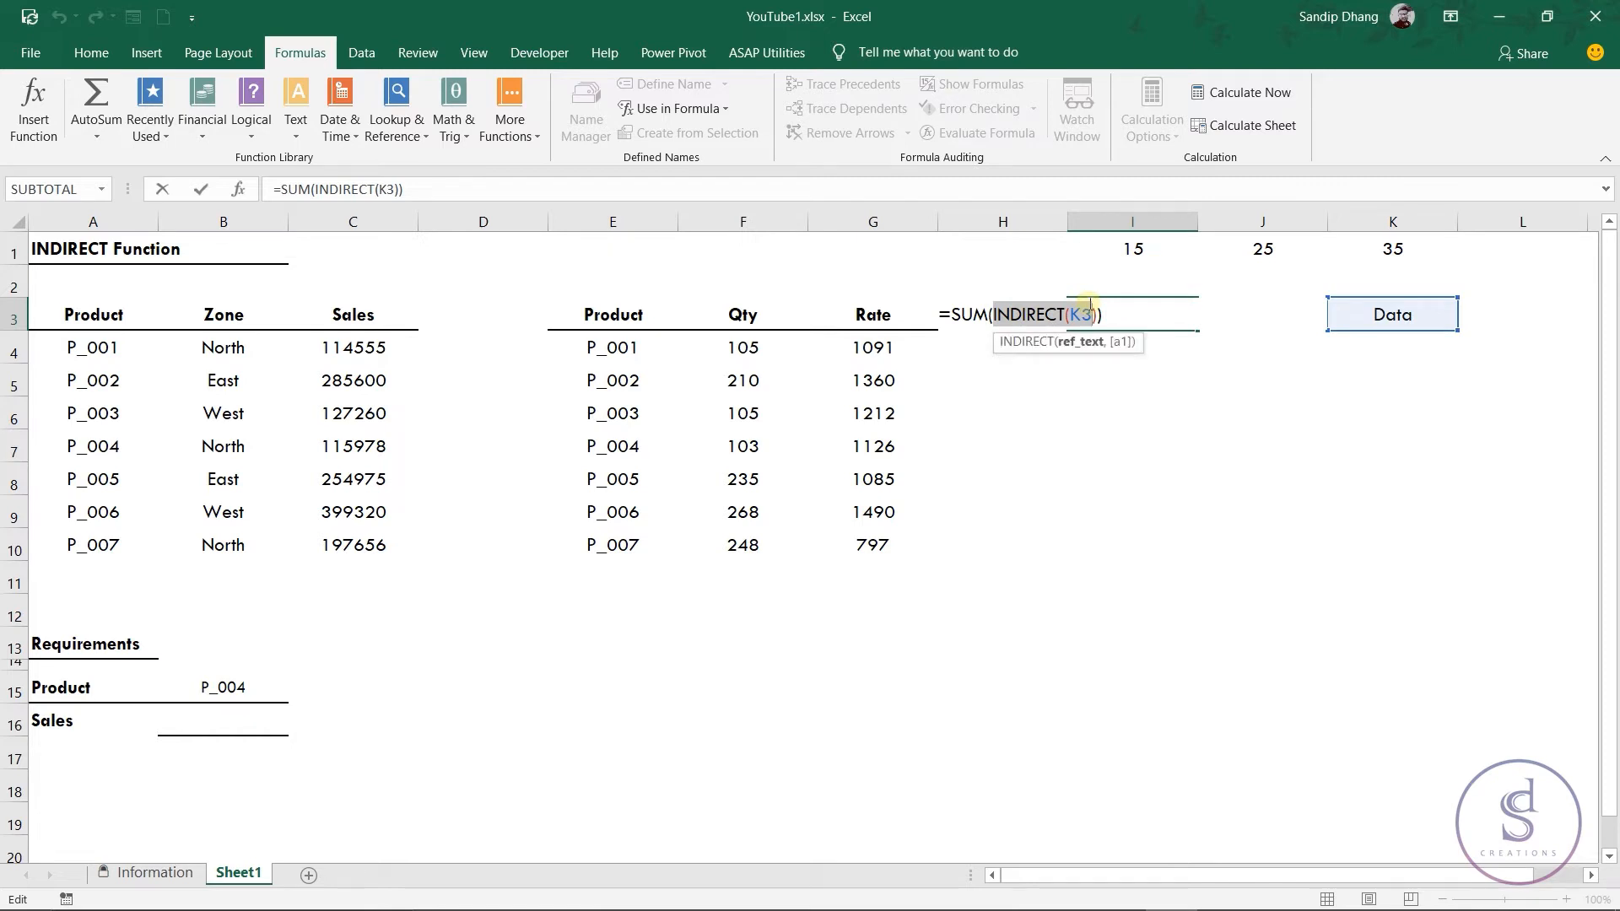
key("Escape")
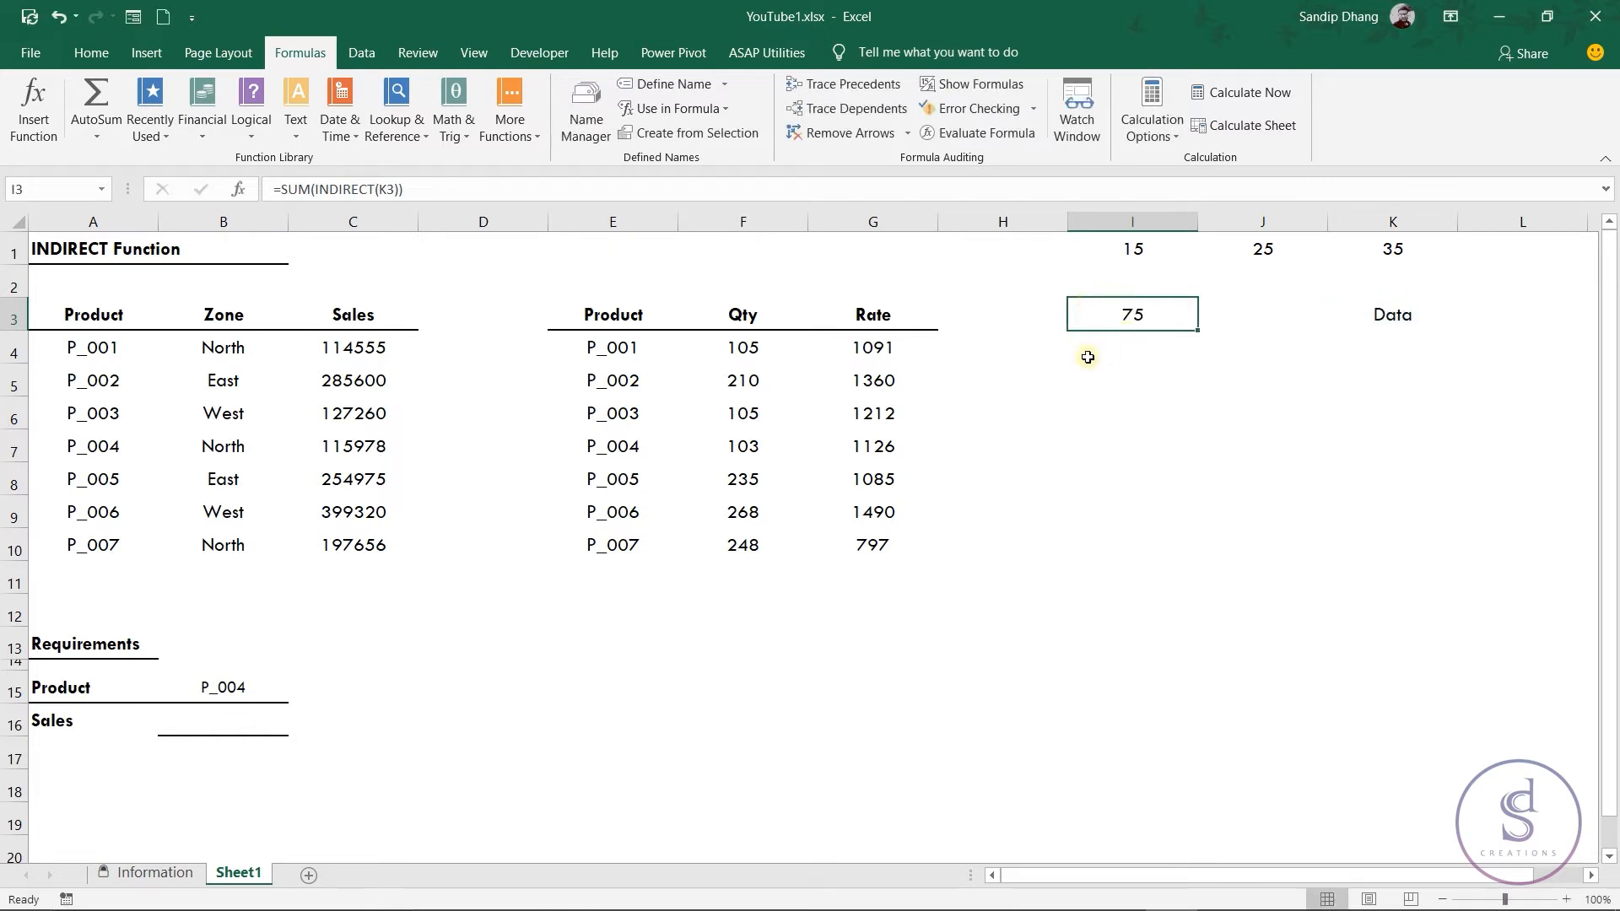
Begin a VLOOKUP formula in the Sales cell B16 with the product in B15 as the lookup value.
left_click(272, 723)
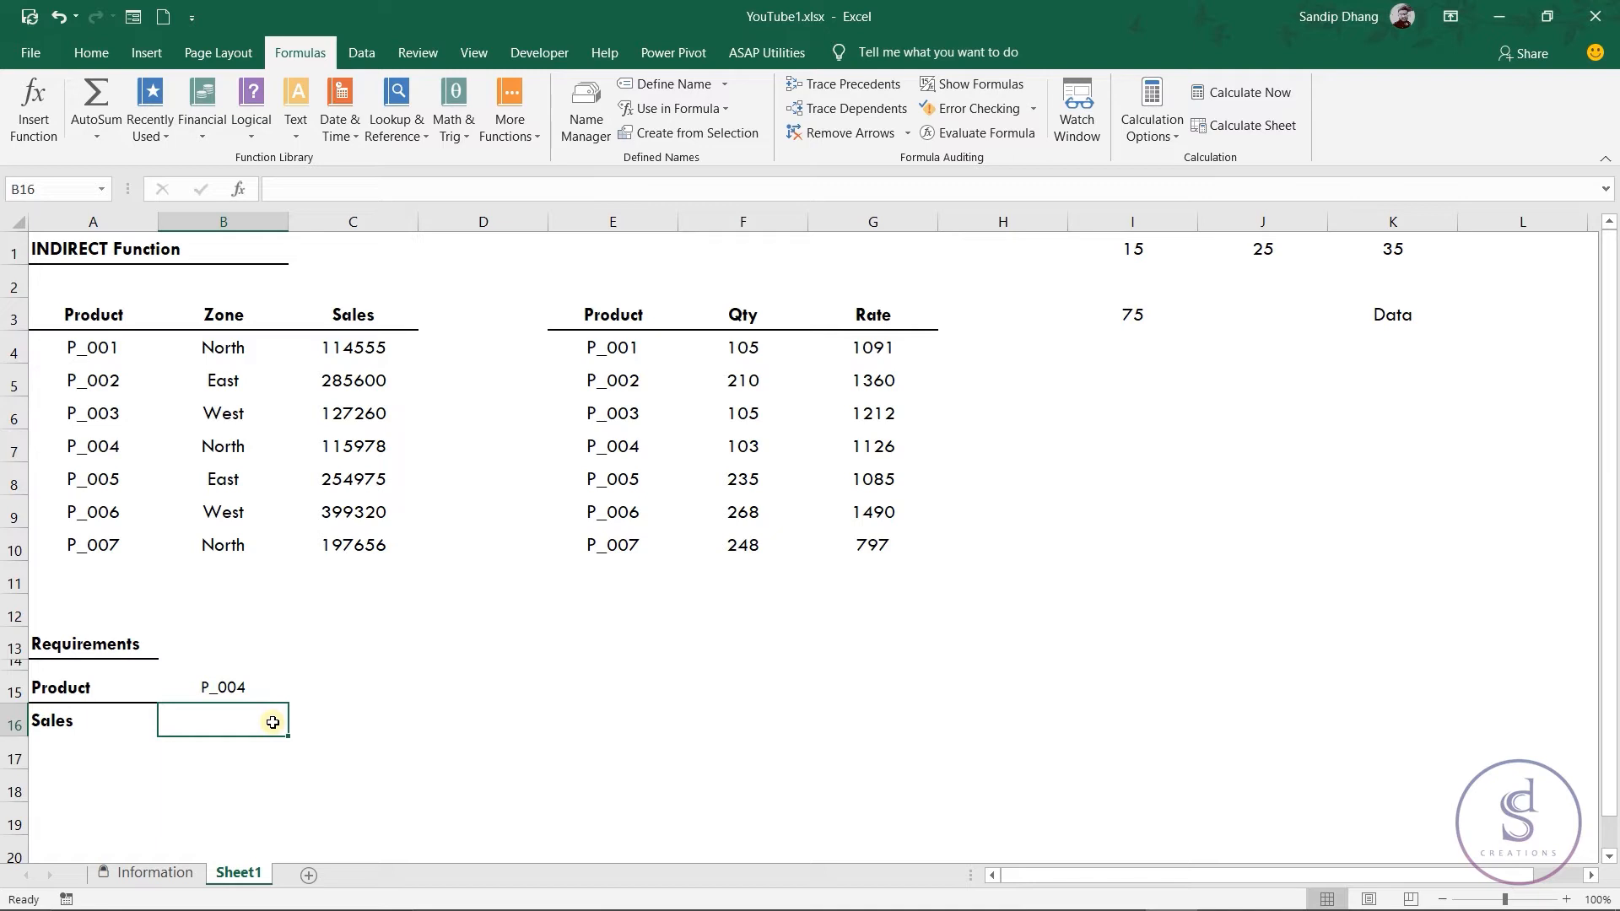
type("=")
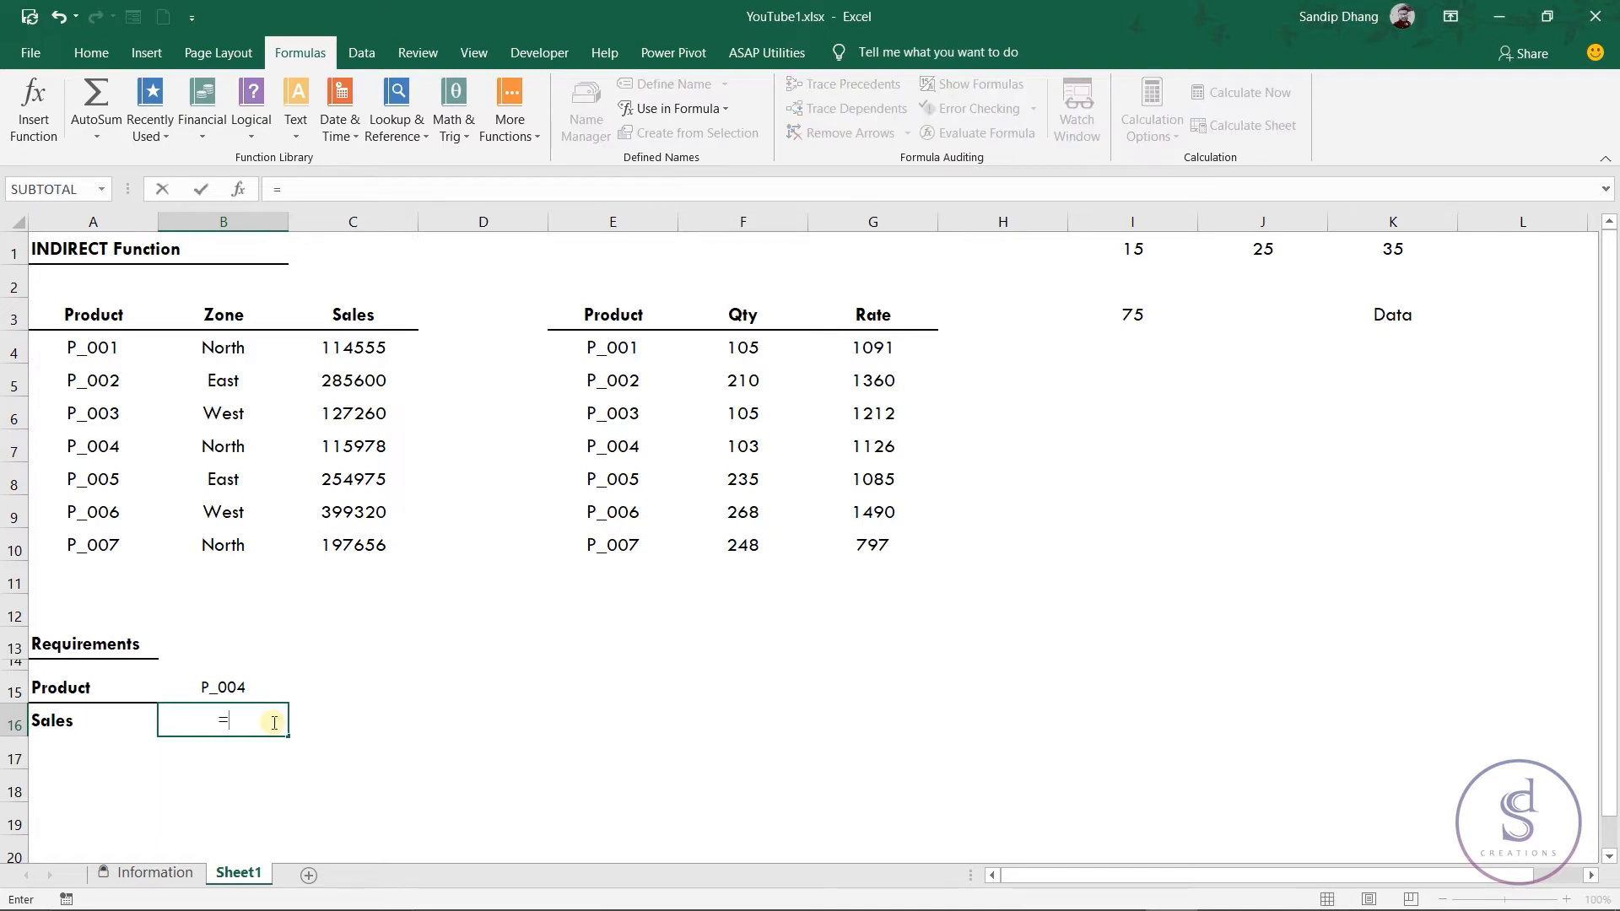
type("vloo")
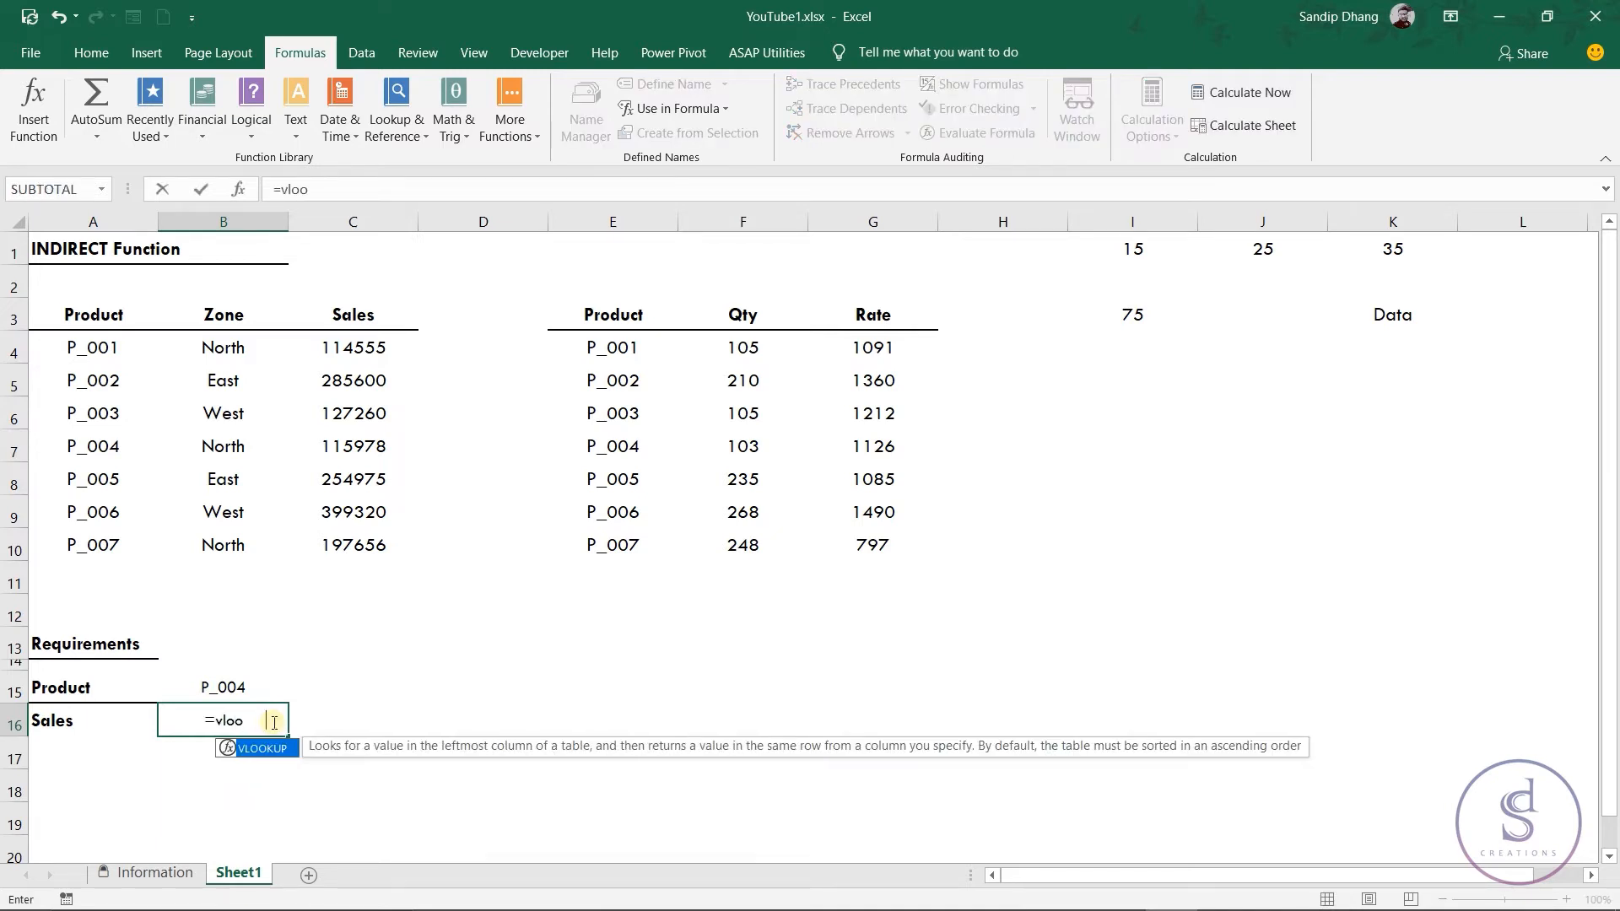
key("Tab")
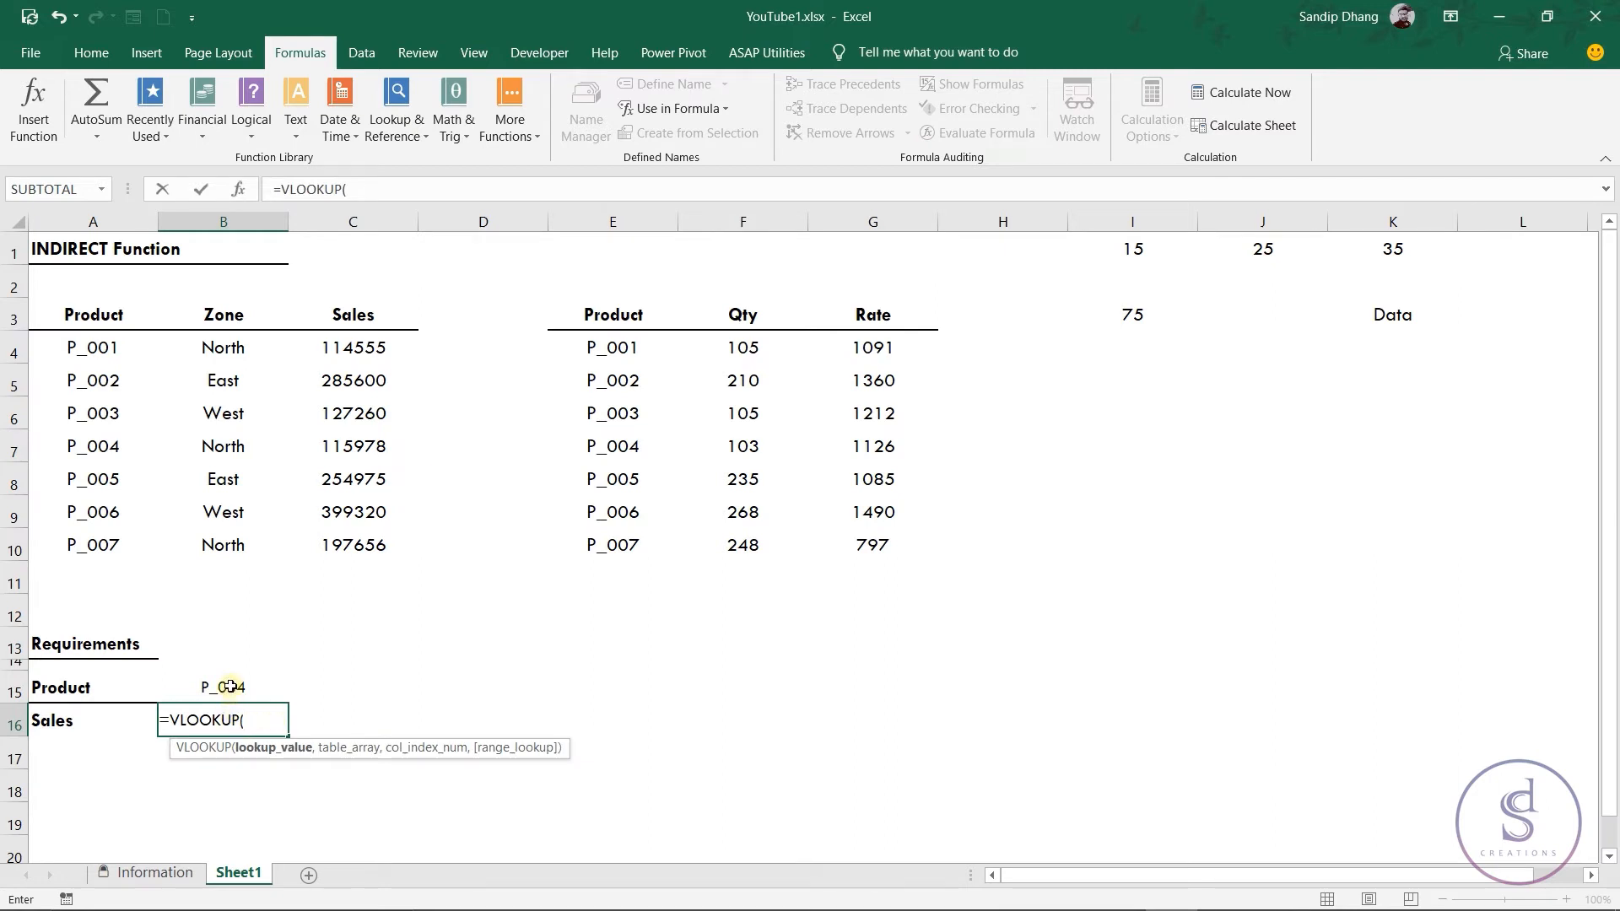
left_click(231, 687)
type(",")
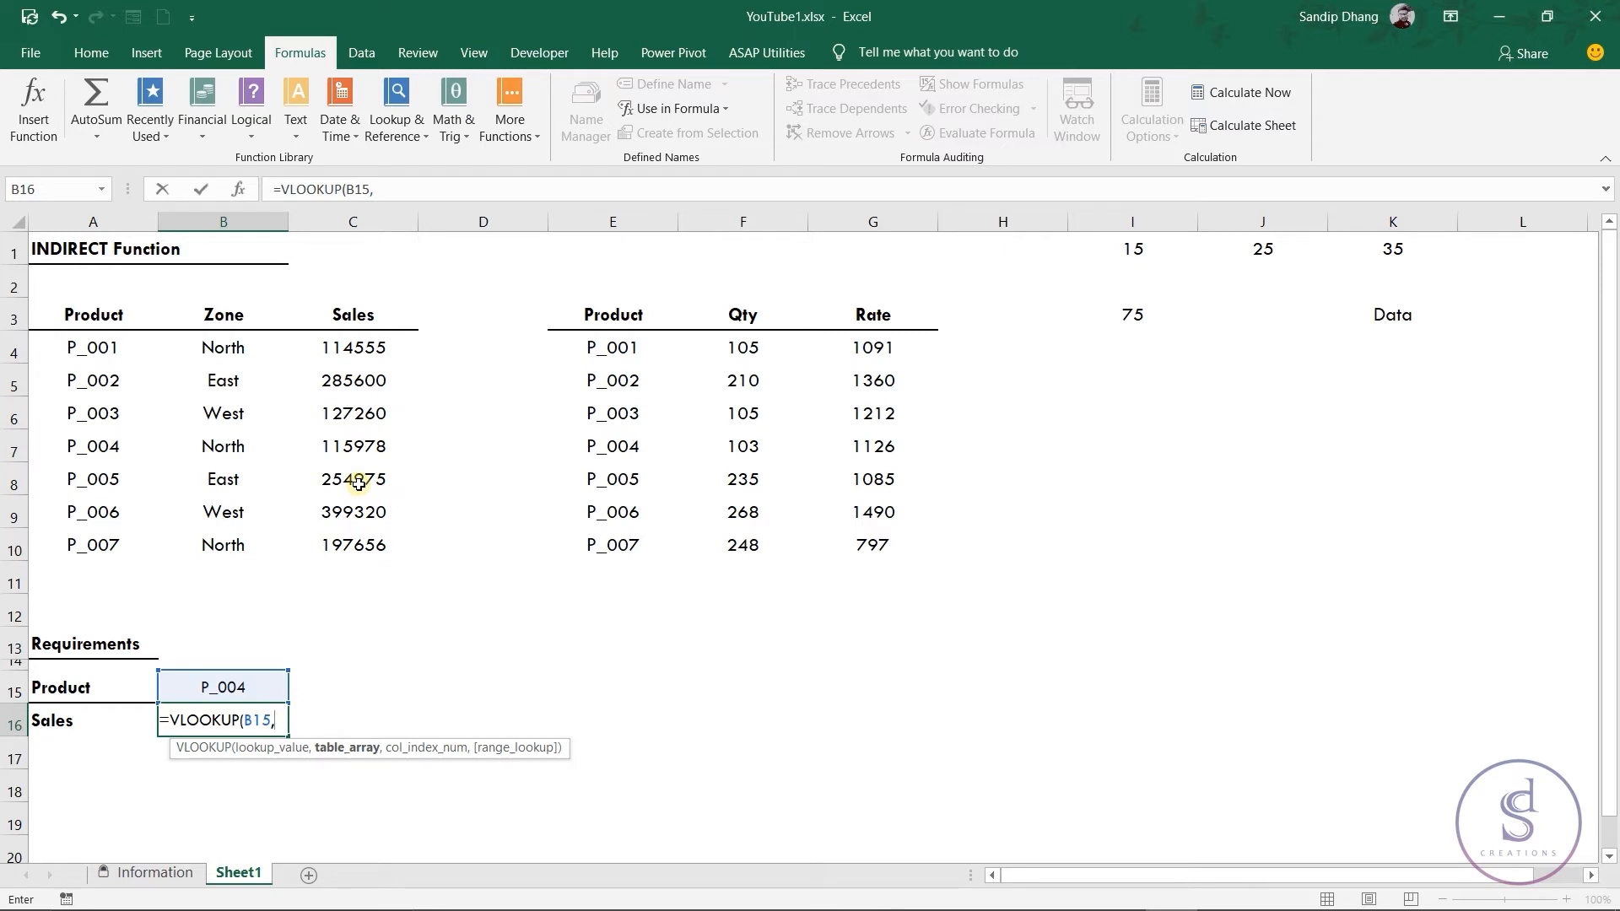
Give the VLOOKUP in B16 the table array IF(A16="Sales",A3:C10,E3:G10), ready for the column index.
type("IF(")
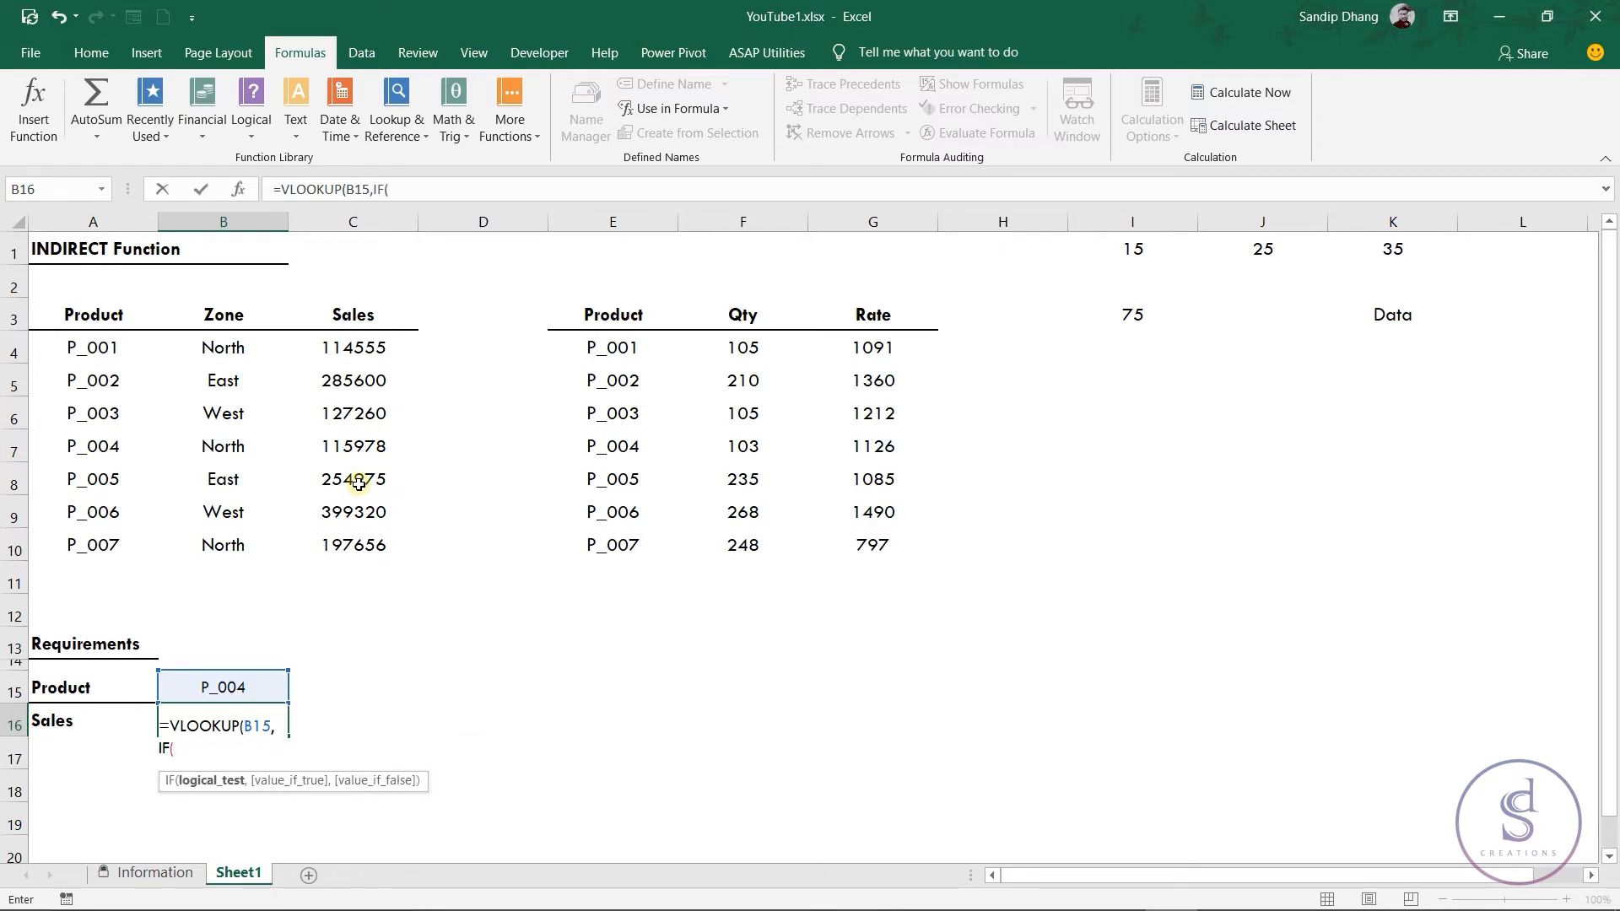
left_click(123, 712)
type("=\"Sales\",")
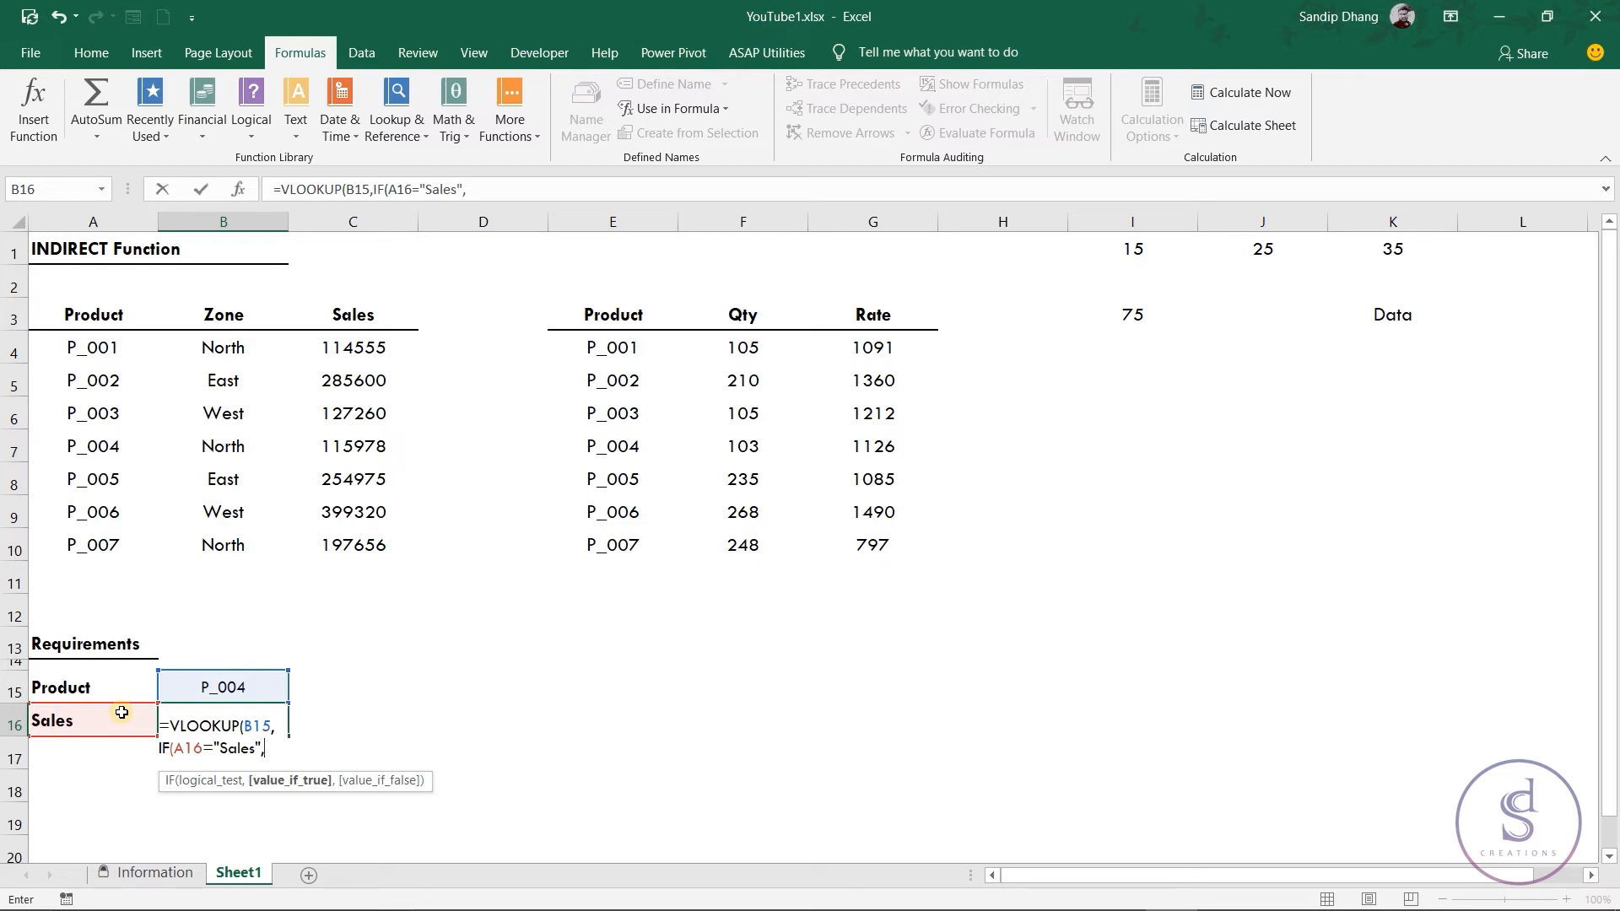
left_click_drag(99, 319, 349, 529)
type(",")
left_click_drag(590, 320, 862, 531)
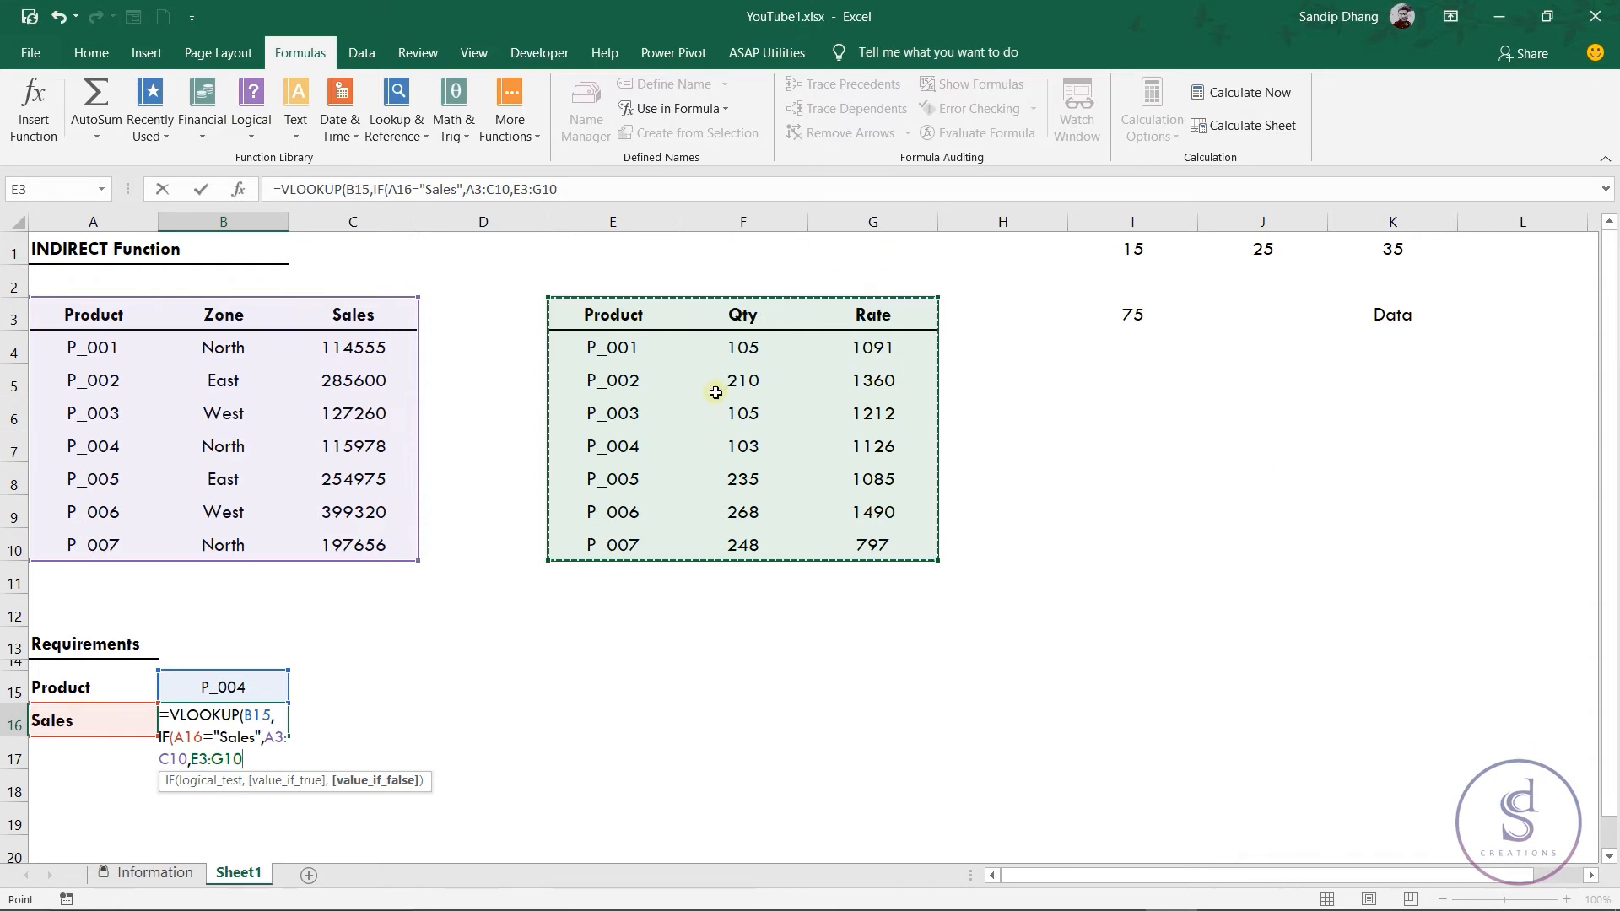
type("),")
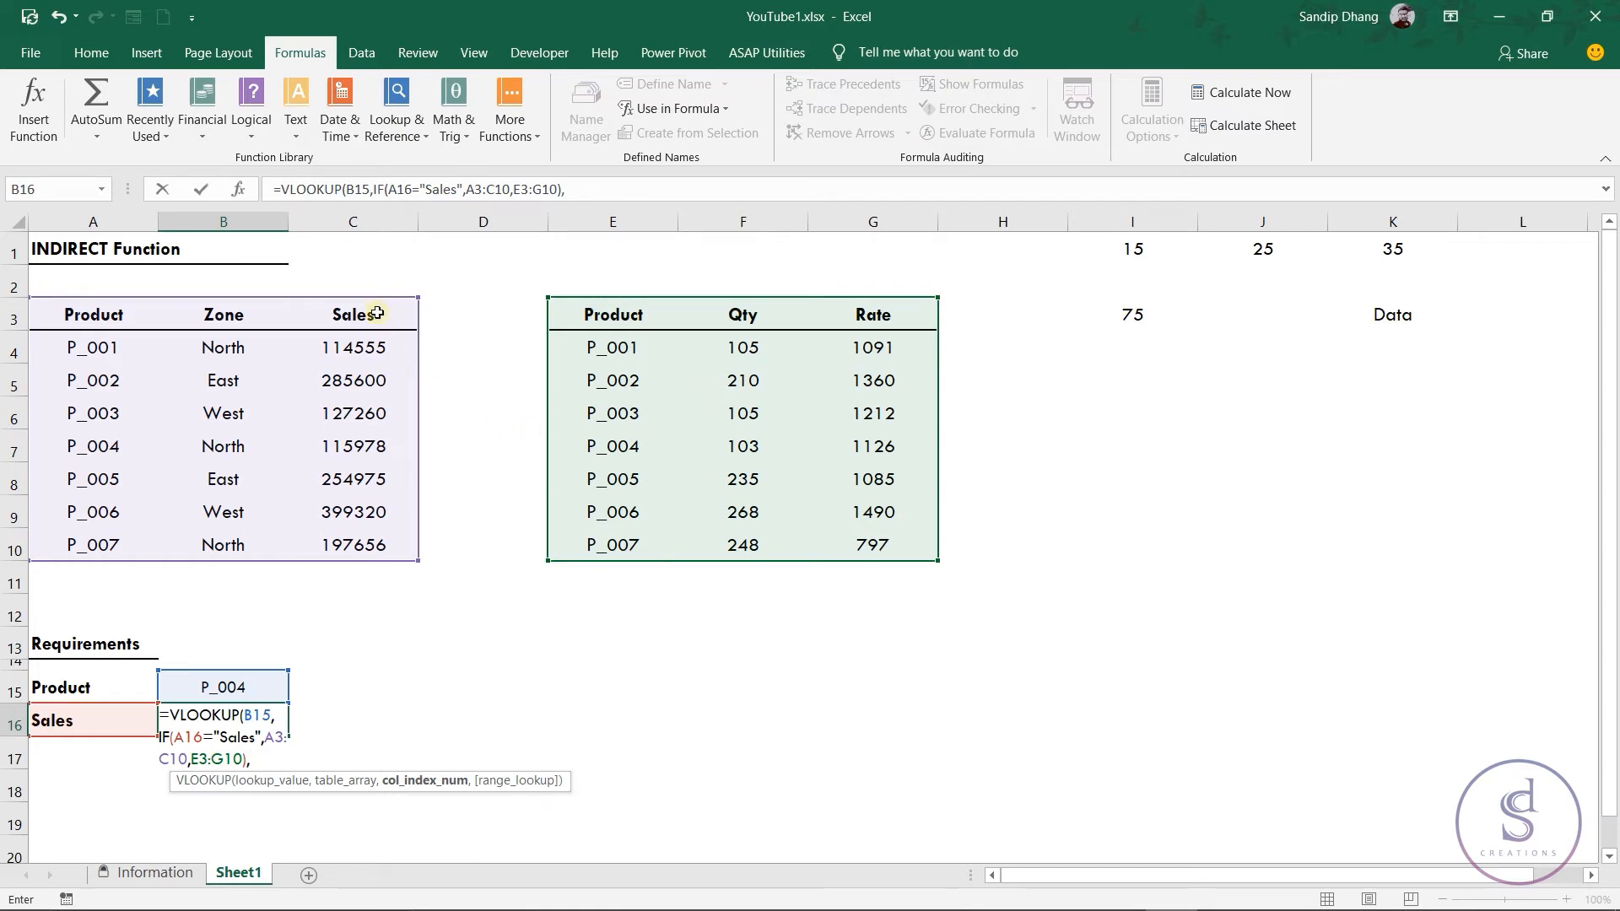
Complete the VLOOKUP in B16 with column index 3 and 0 for an exact match.
type("3,0)")
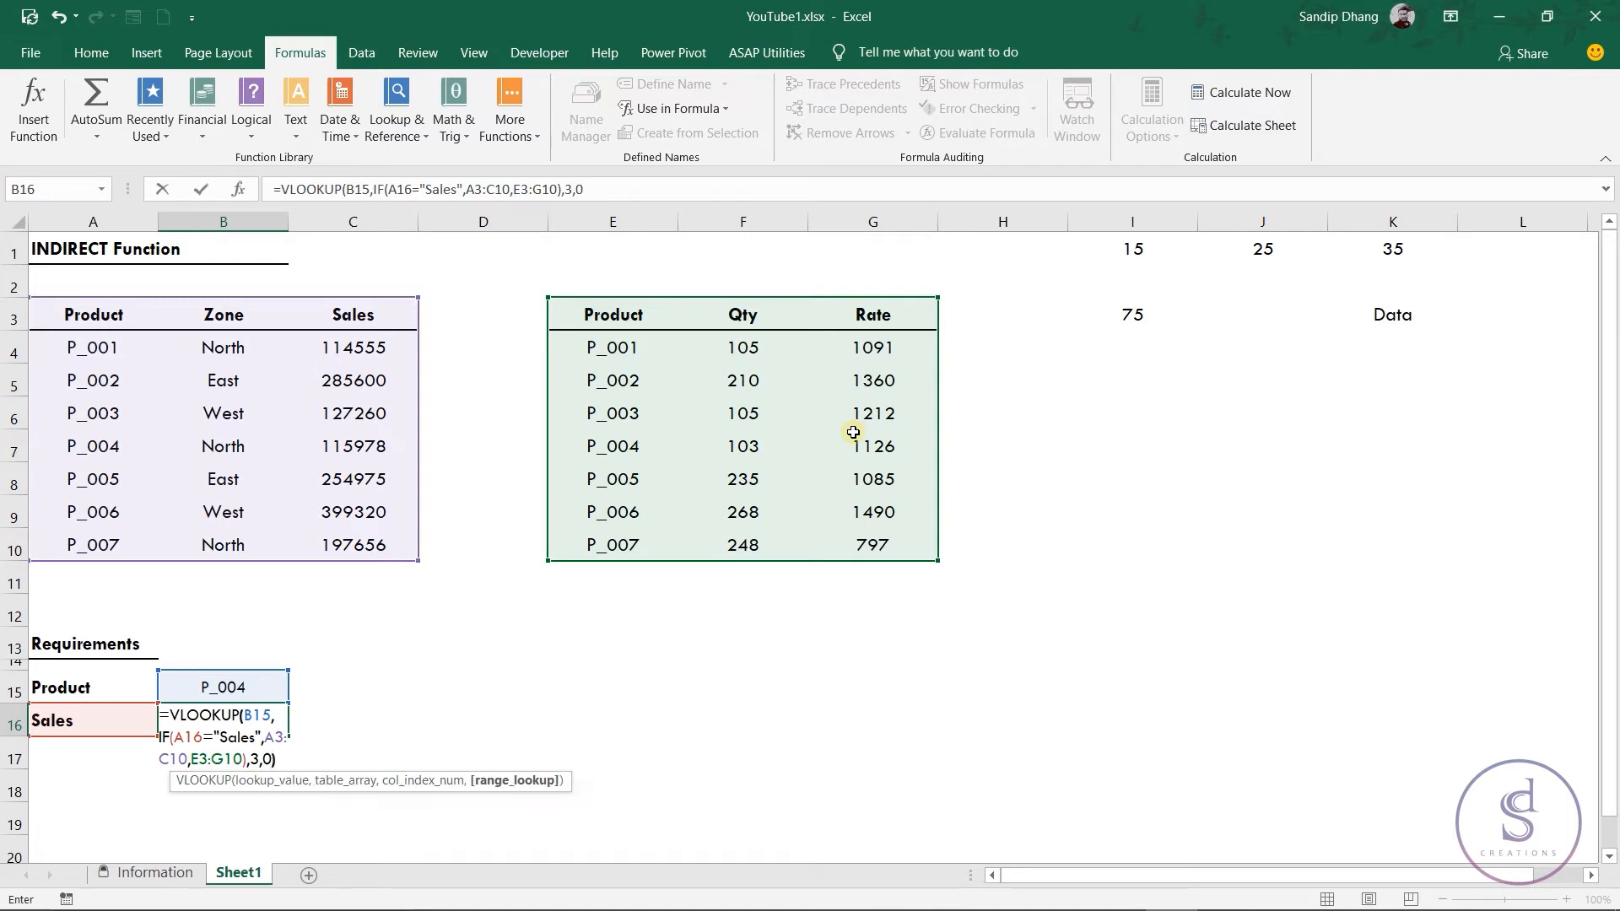
key("Return")
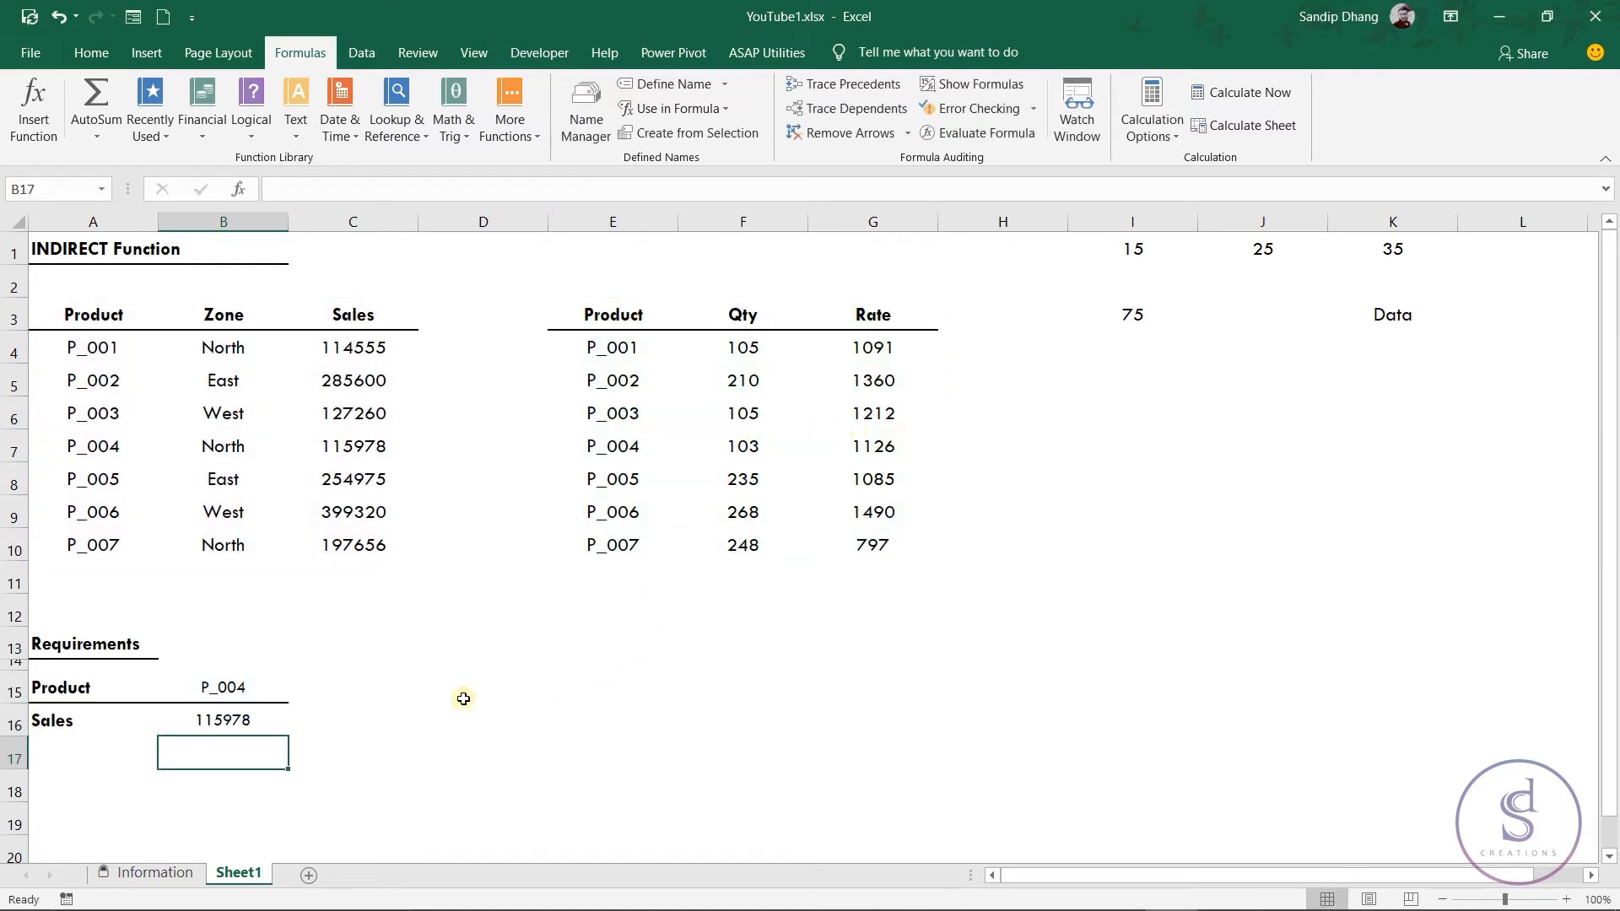
Change the label in A16 to Rate and review the VLOOKUP formula in B16 without editing it.
left_click(61, 725)
type("Rate")
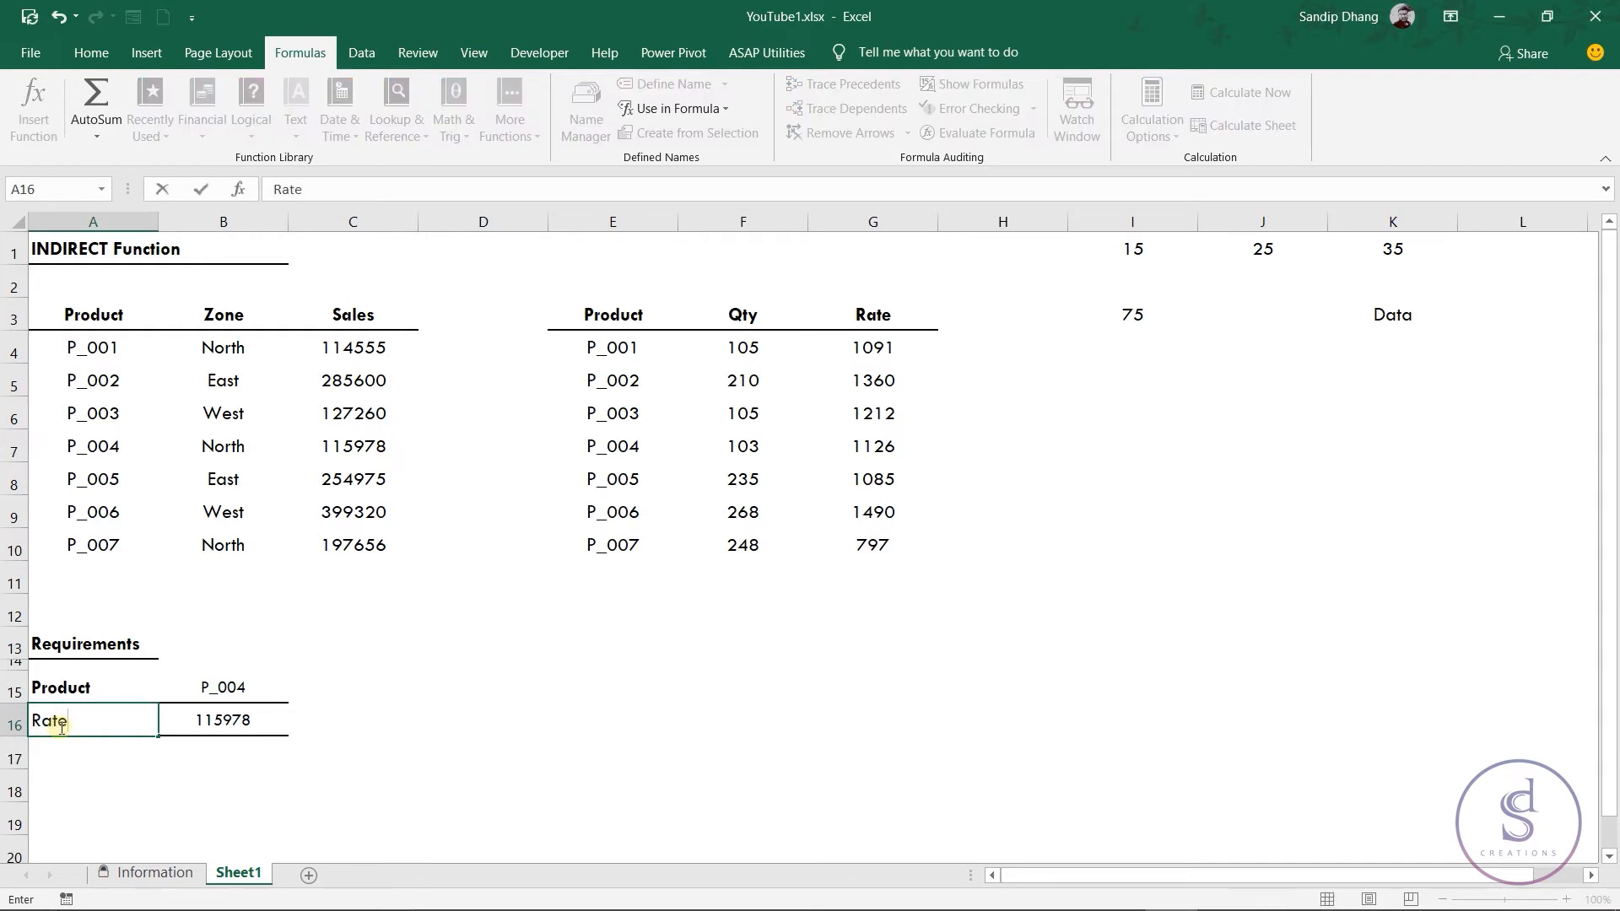
key("Return")
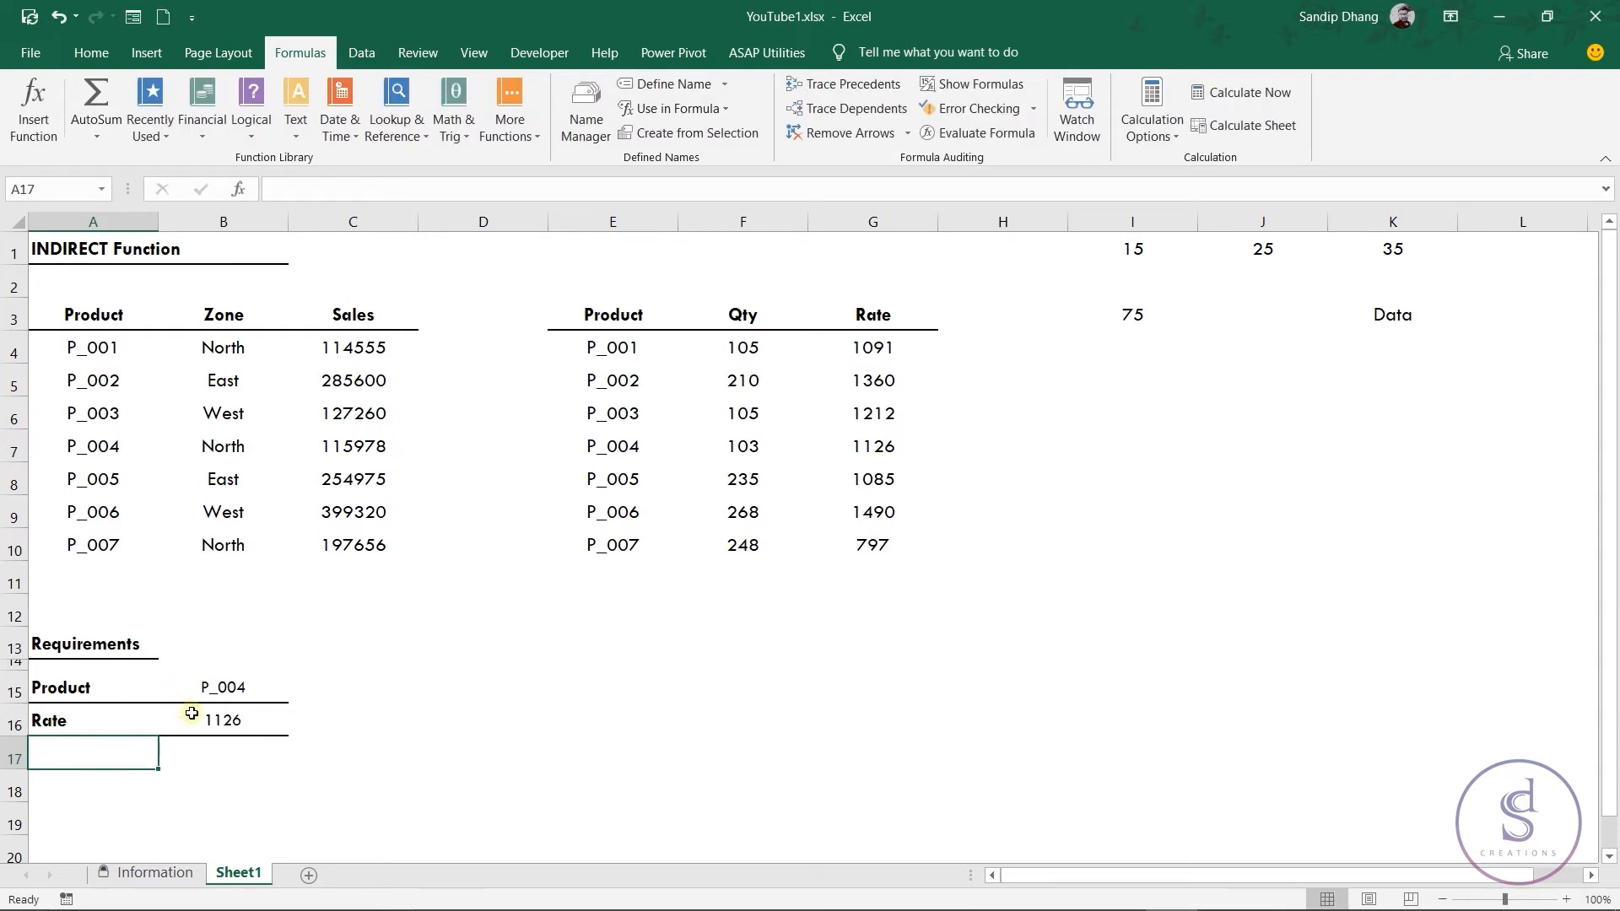
left_click(219, 709)
double_click(220, 709)
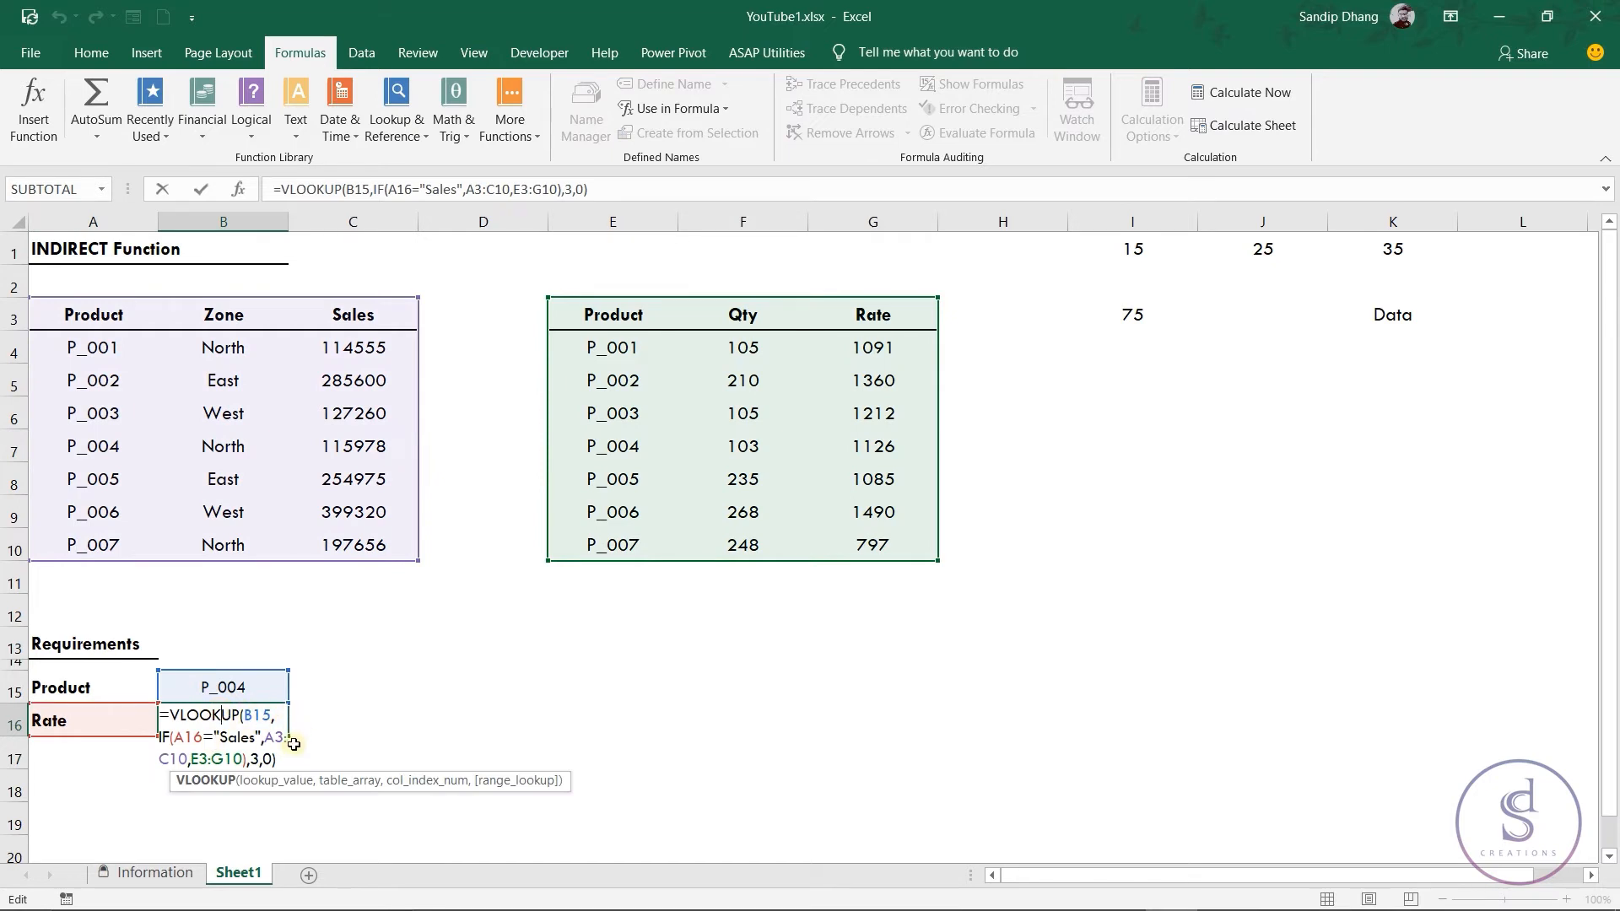
key("Escape")
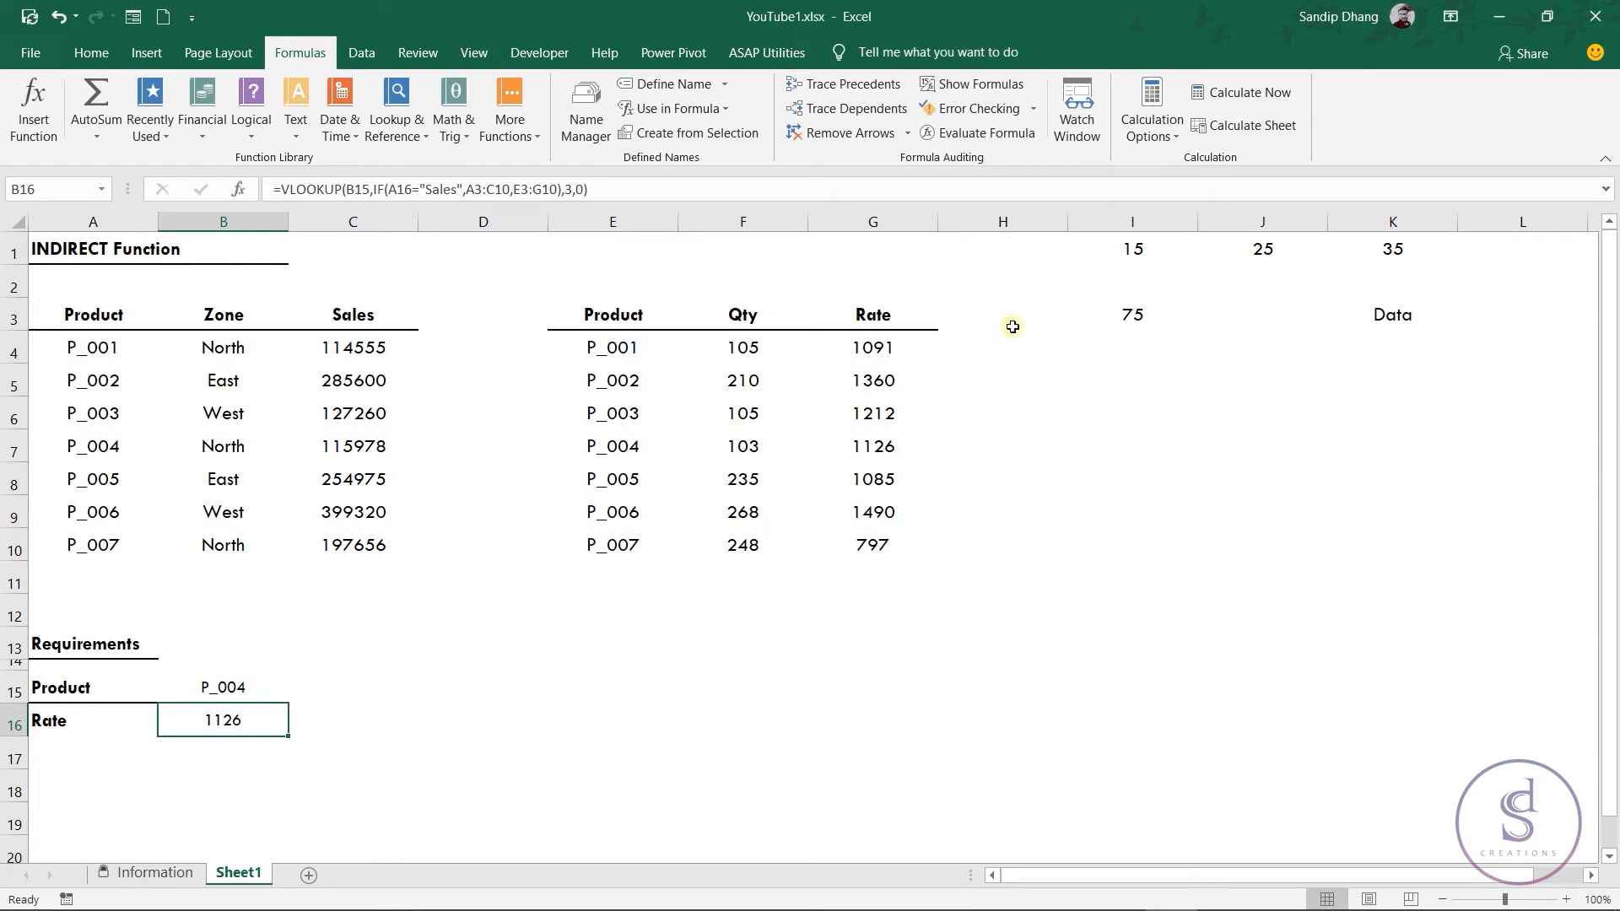
Clear the sample values in I1:K3 and copy the Product and Qty columns E3:F10 to I3.
left_click_drag(1129, 249, 1363, 319)
key("Delete")
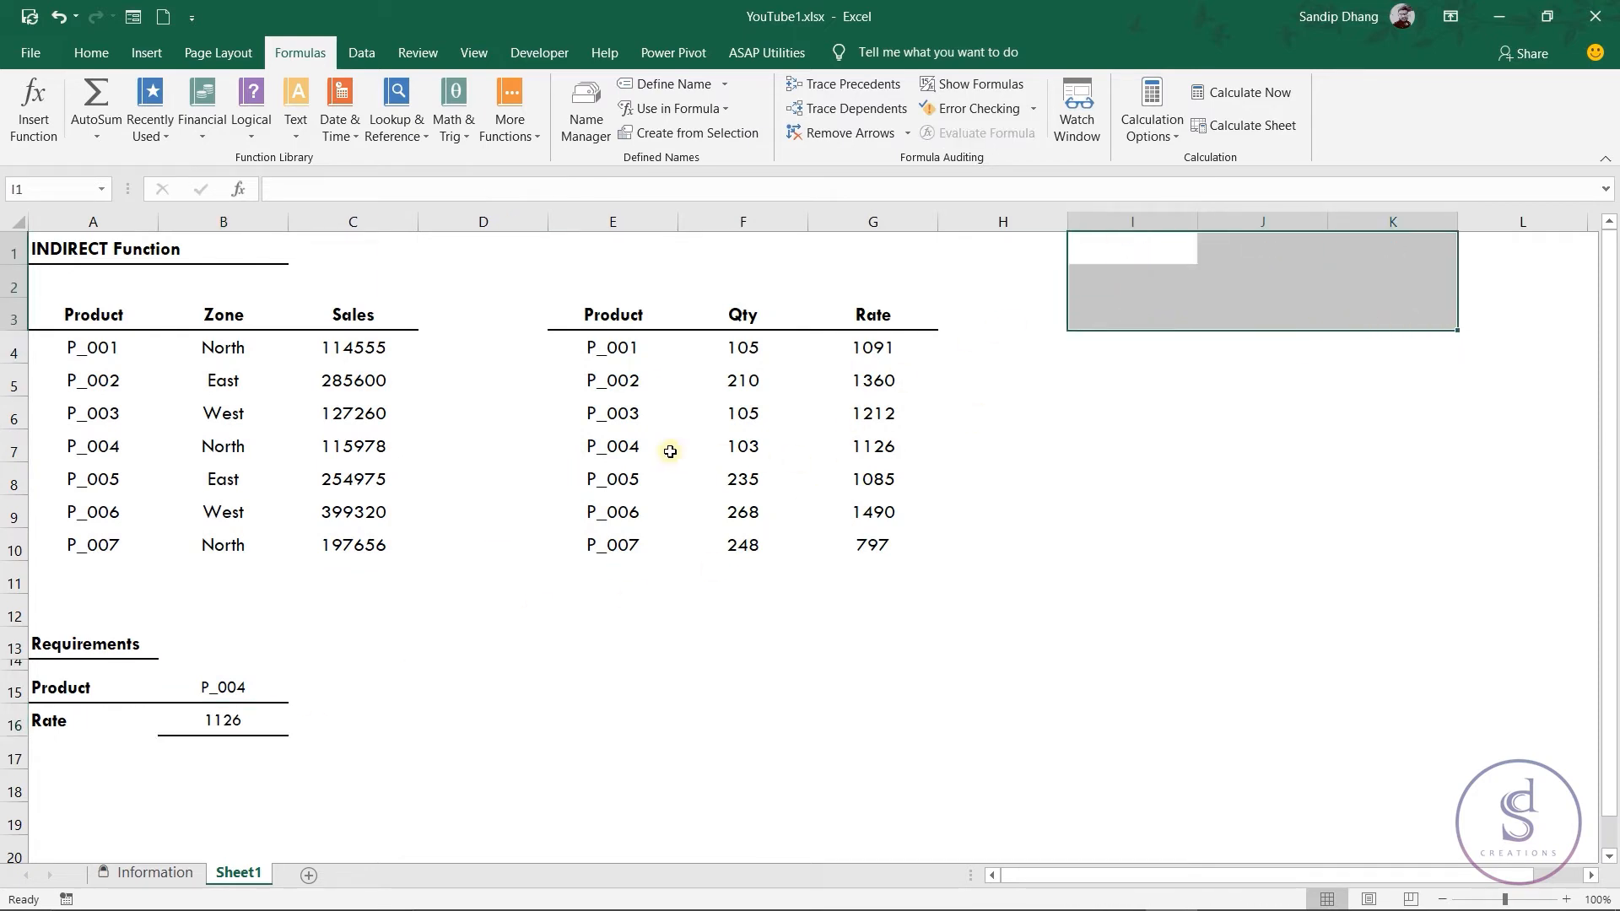
left_click_drag(626, 314, 733, 540)
key("ctrl+c")
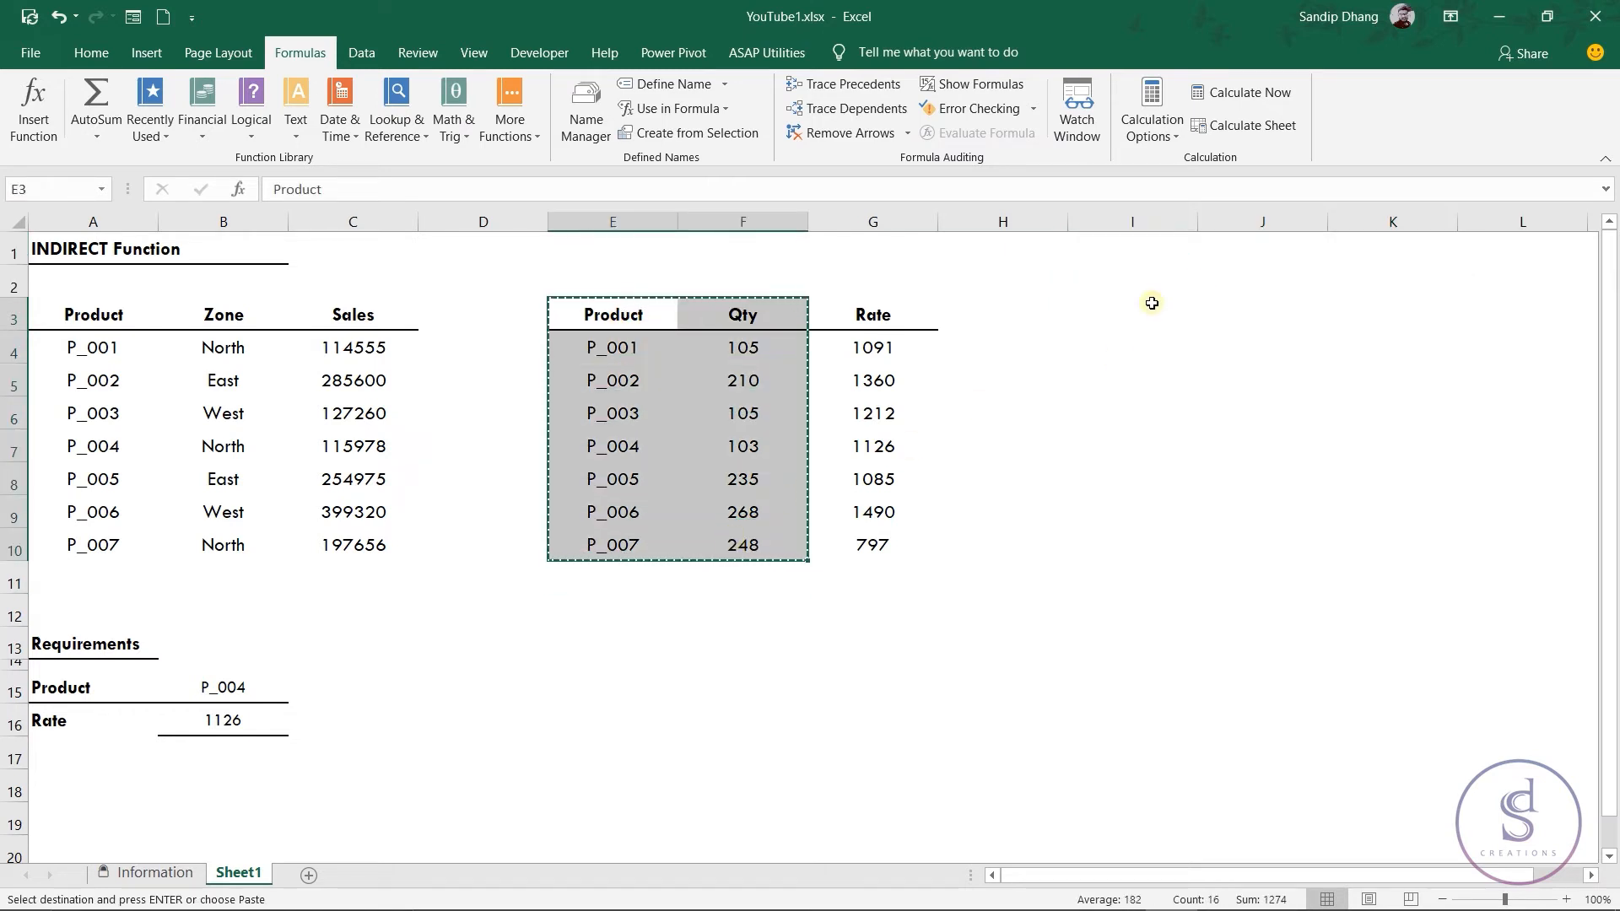
left_click(1104, 320)
key("Return")
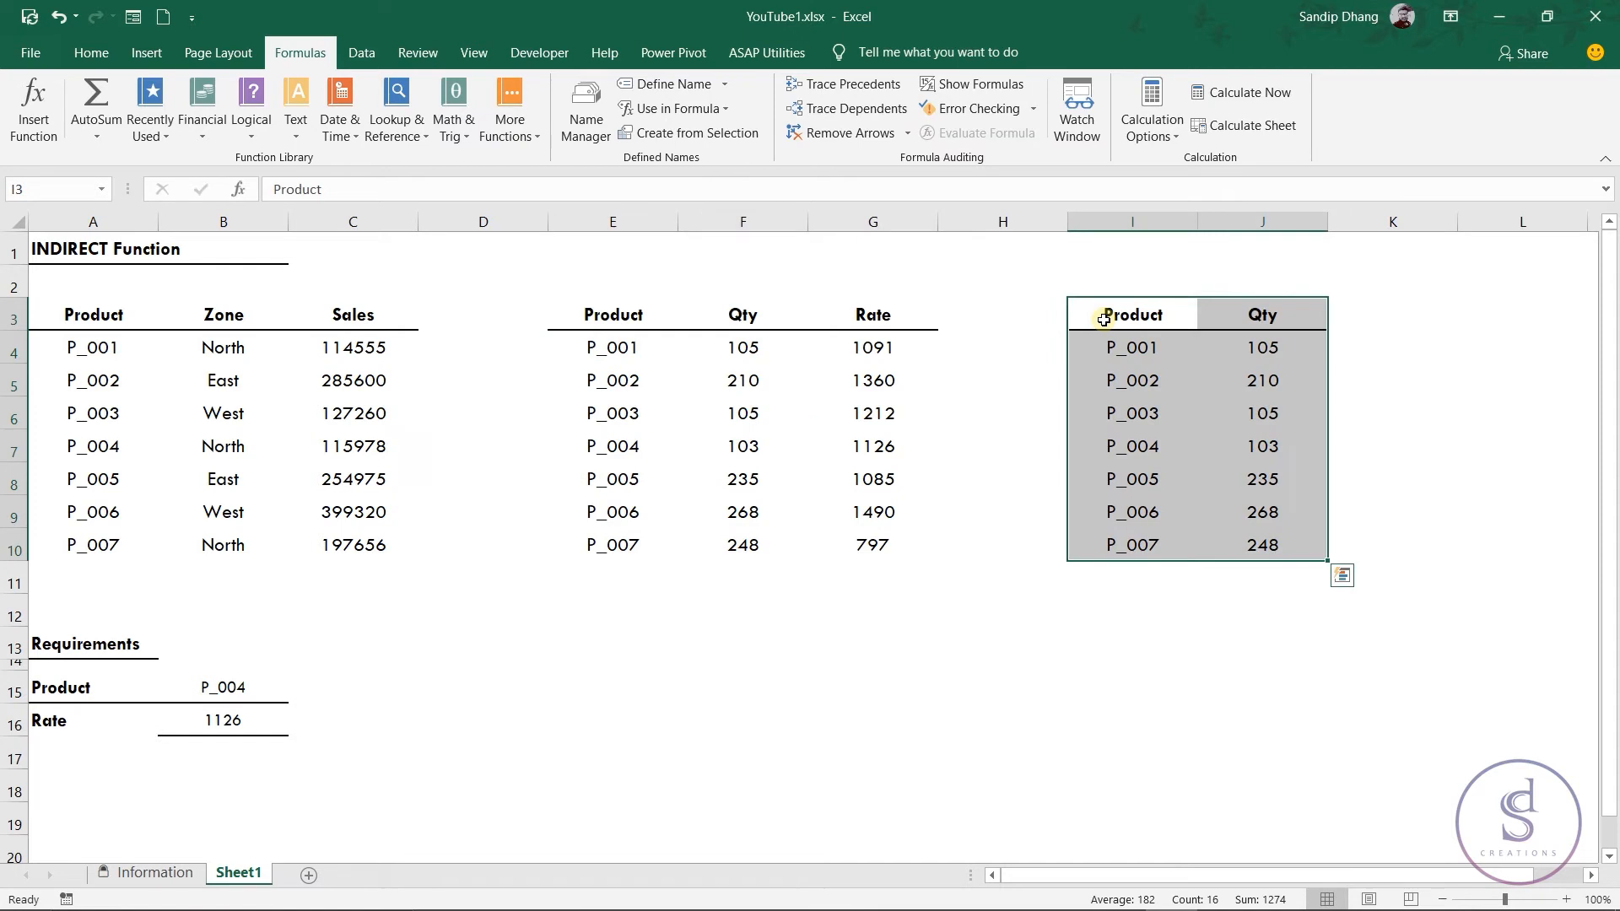
Add the heading Customers in K3, beside the copied Qty column.
key("Right")
key("Right")
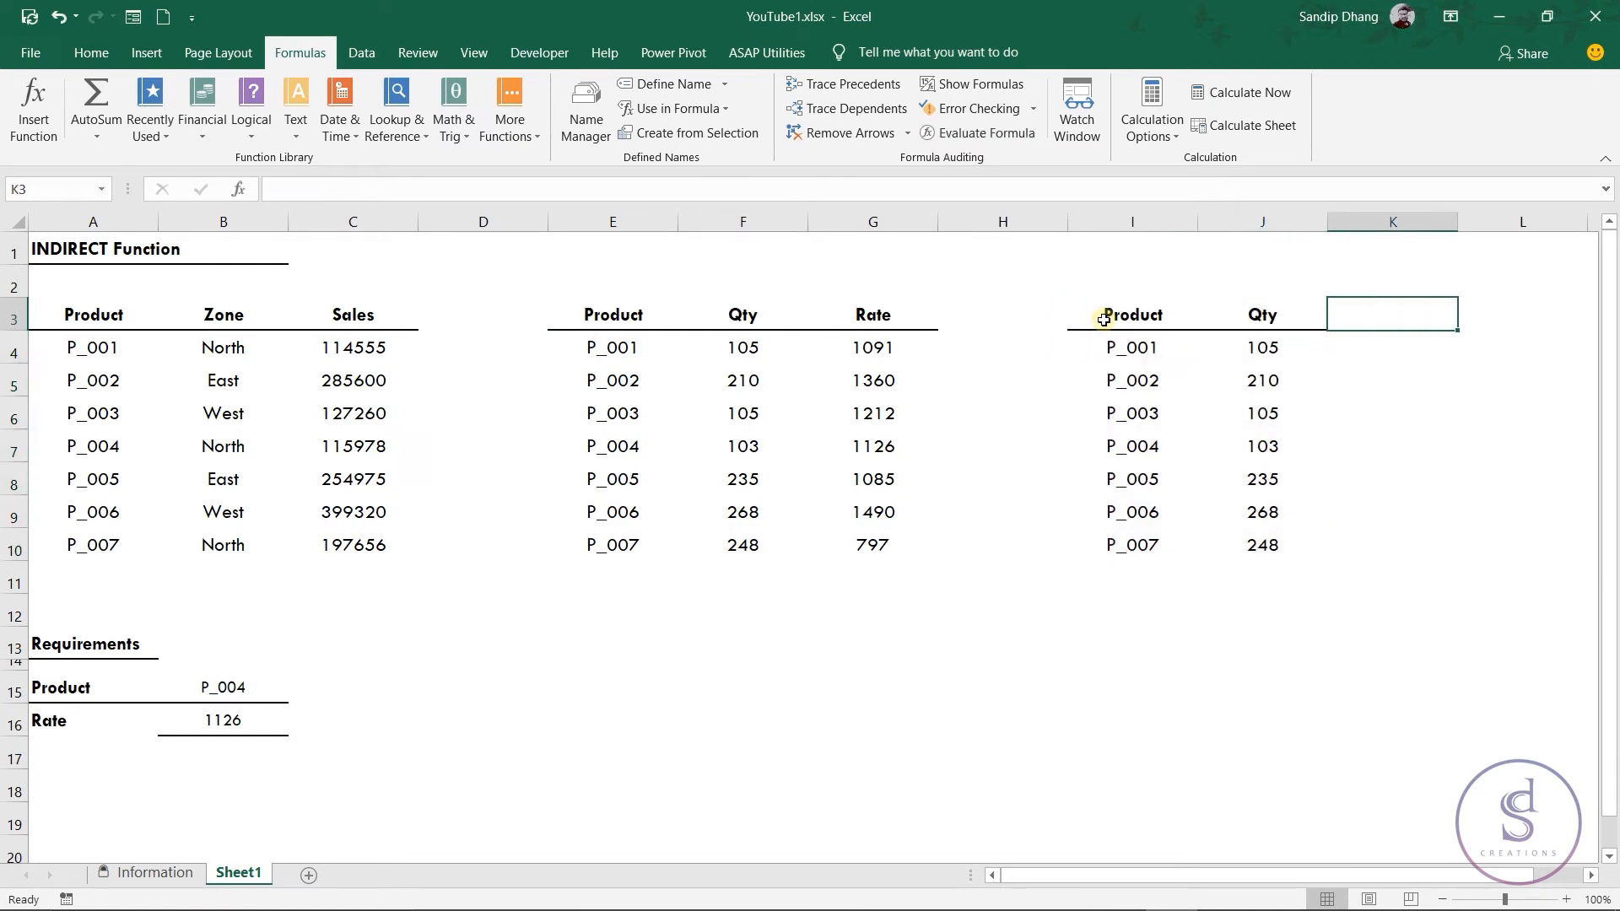
type("Customers")
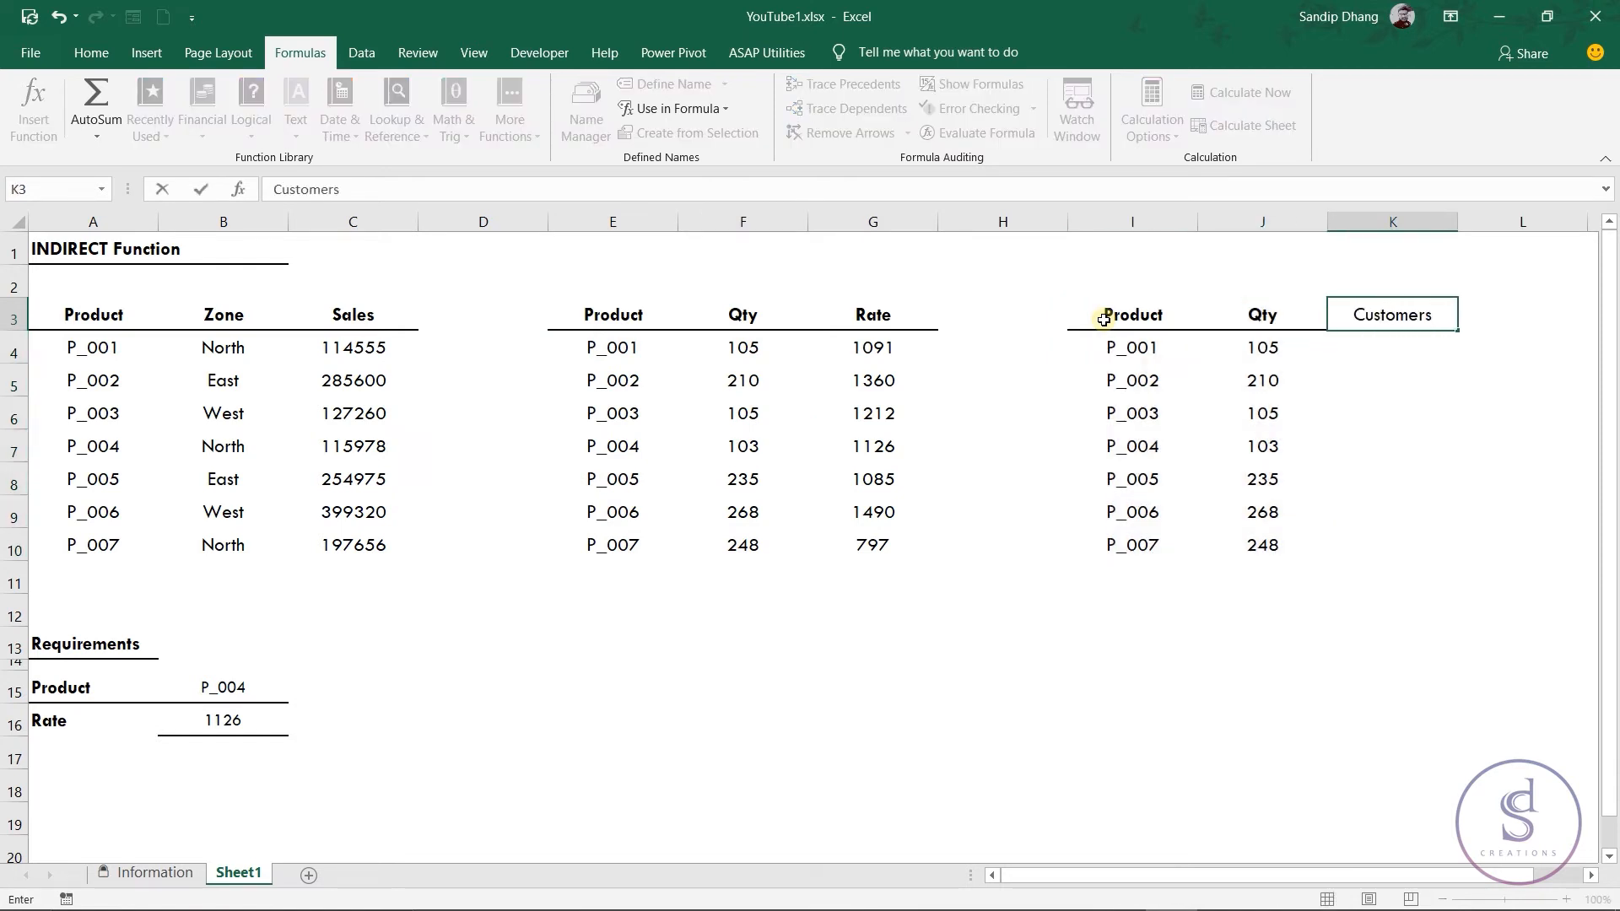
key("Return")
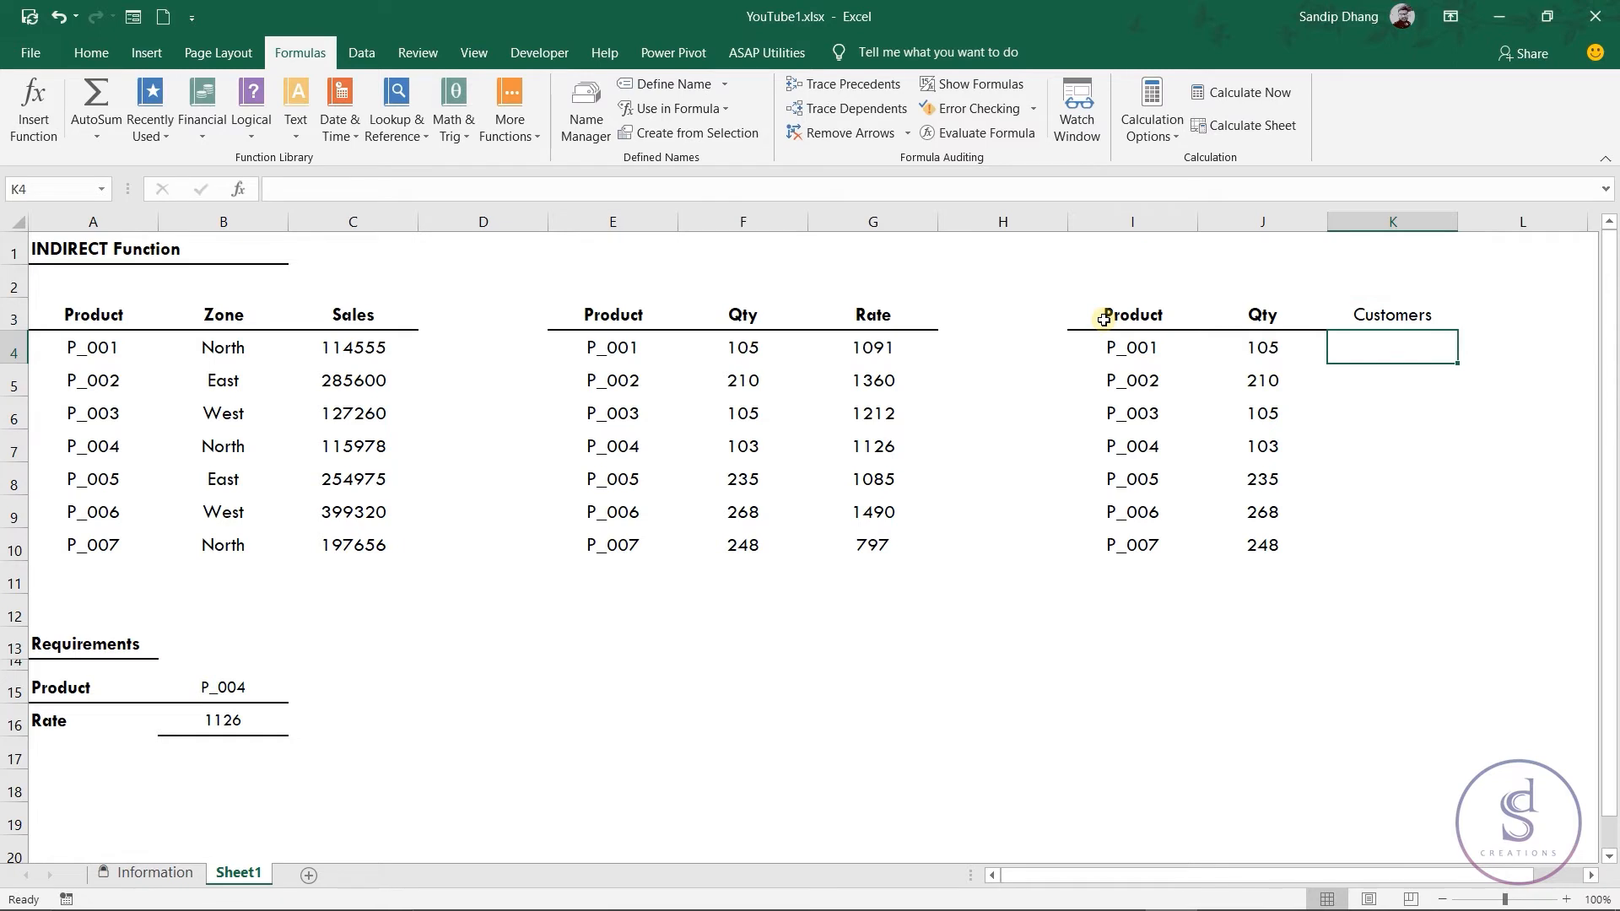
Fill the Customers column K4:K10 with the letters A, B, C, D, E, F and G.
key("Caps_Lock")
type("A")
key("Return")
type("B")
key("Return")
type("C")
key("Return")
type("D")
key("Return")
type("E")
key("Return")
type("F G")
key("Return")
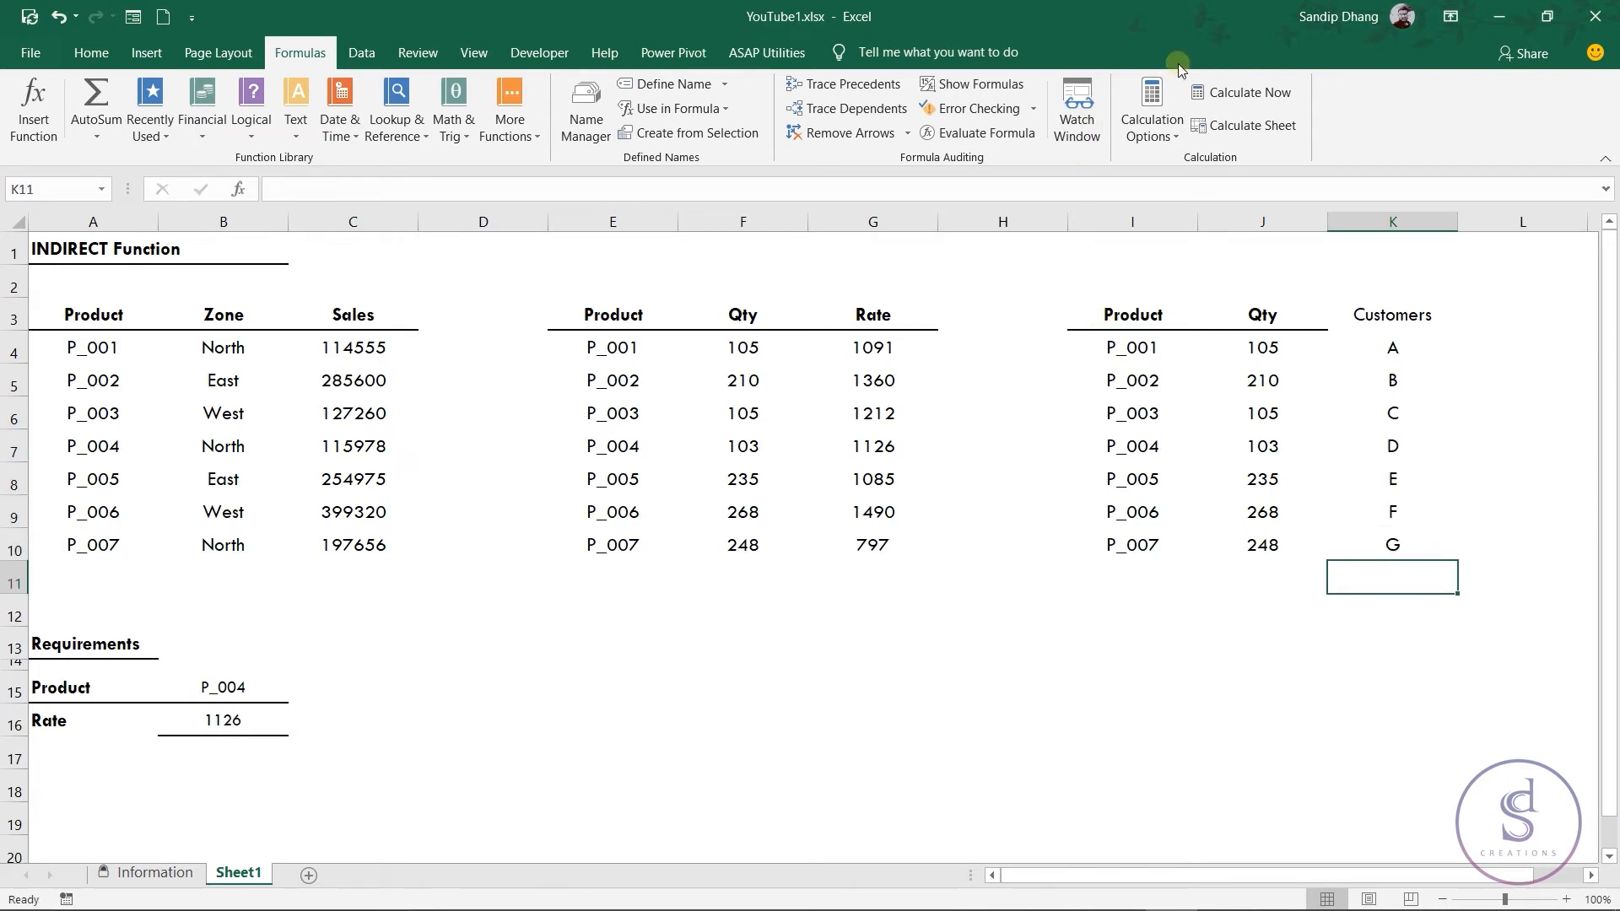
Change the label in A16 to Customer and review the IF-based formula in B16 without editing it.
left_click(73, 721)
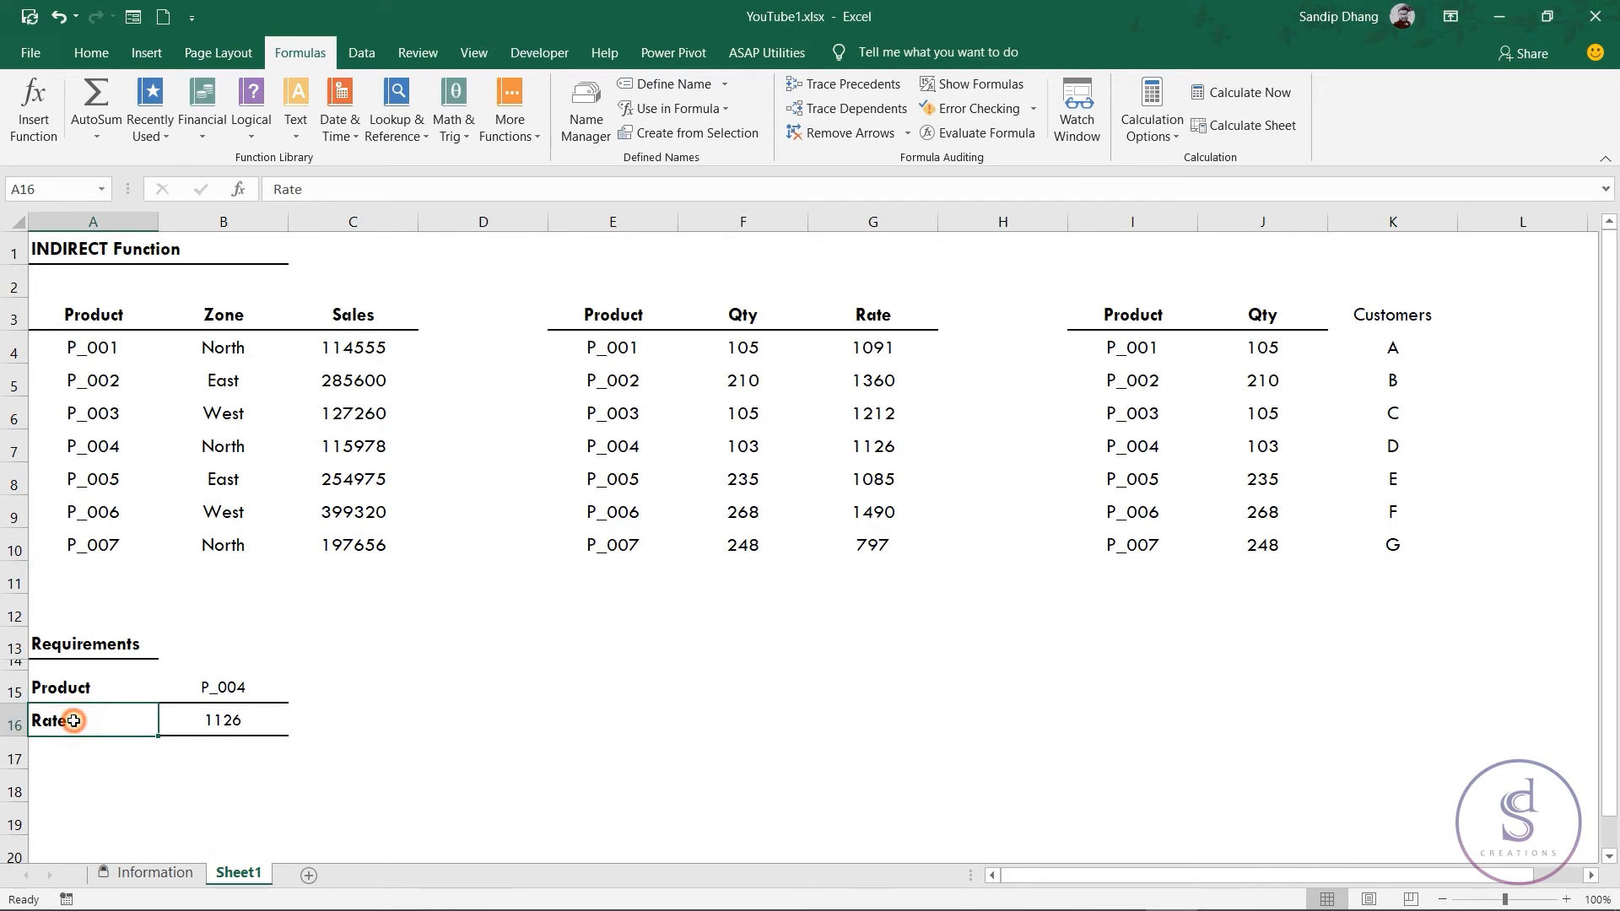
key("Caps_Lock")
type("Customer")
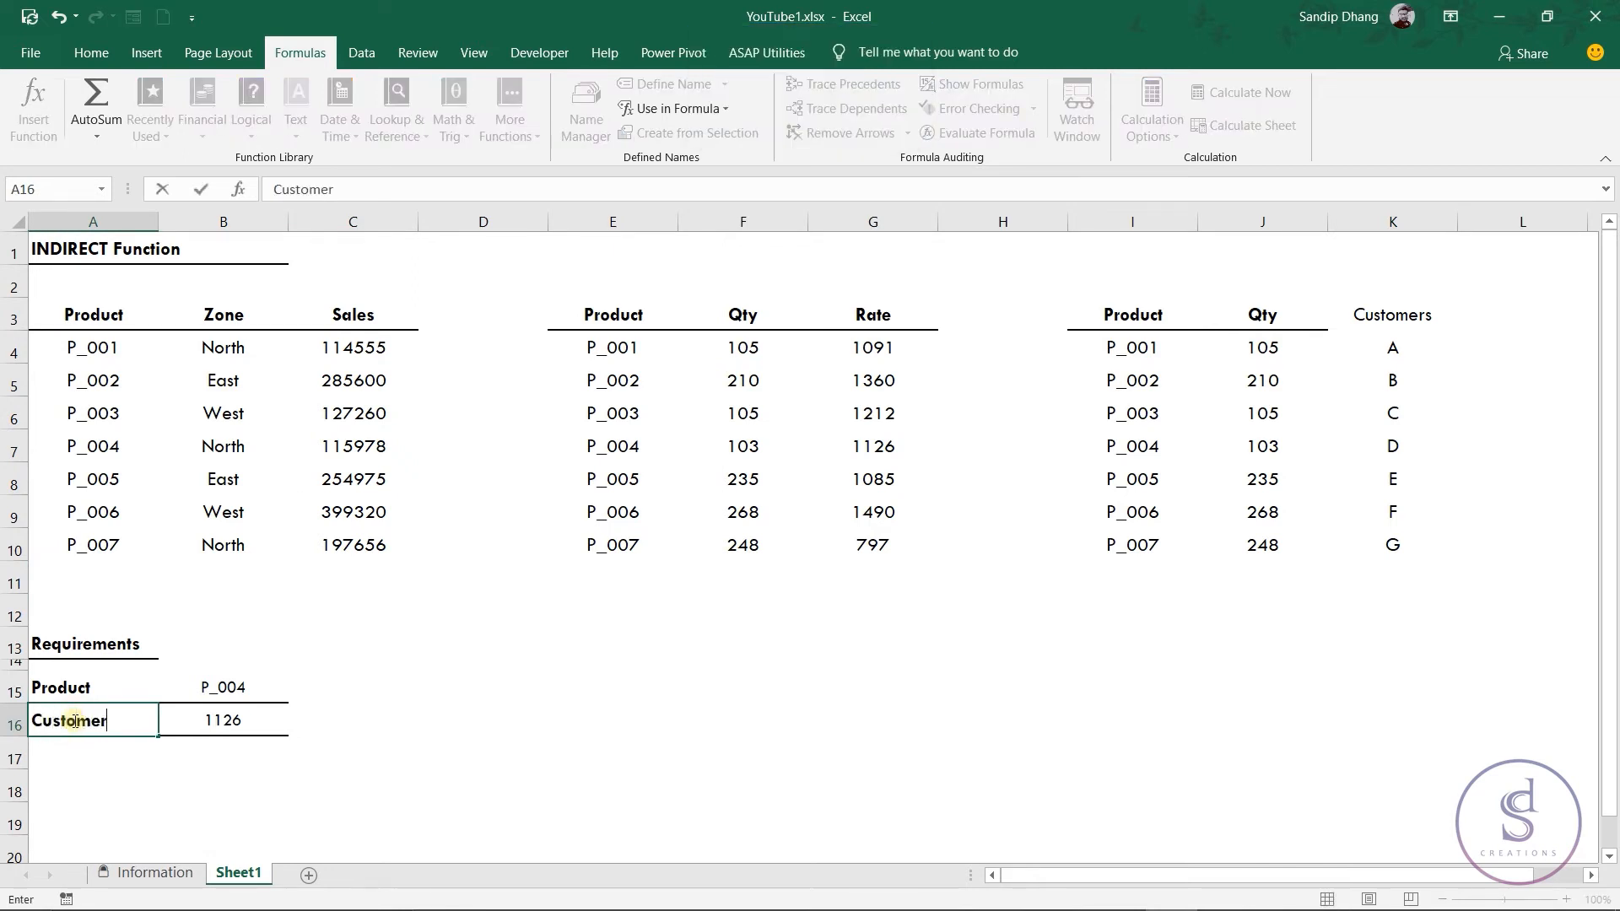
key("Return")
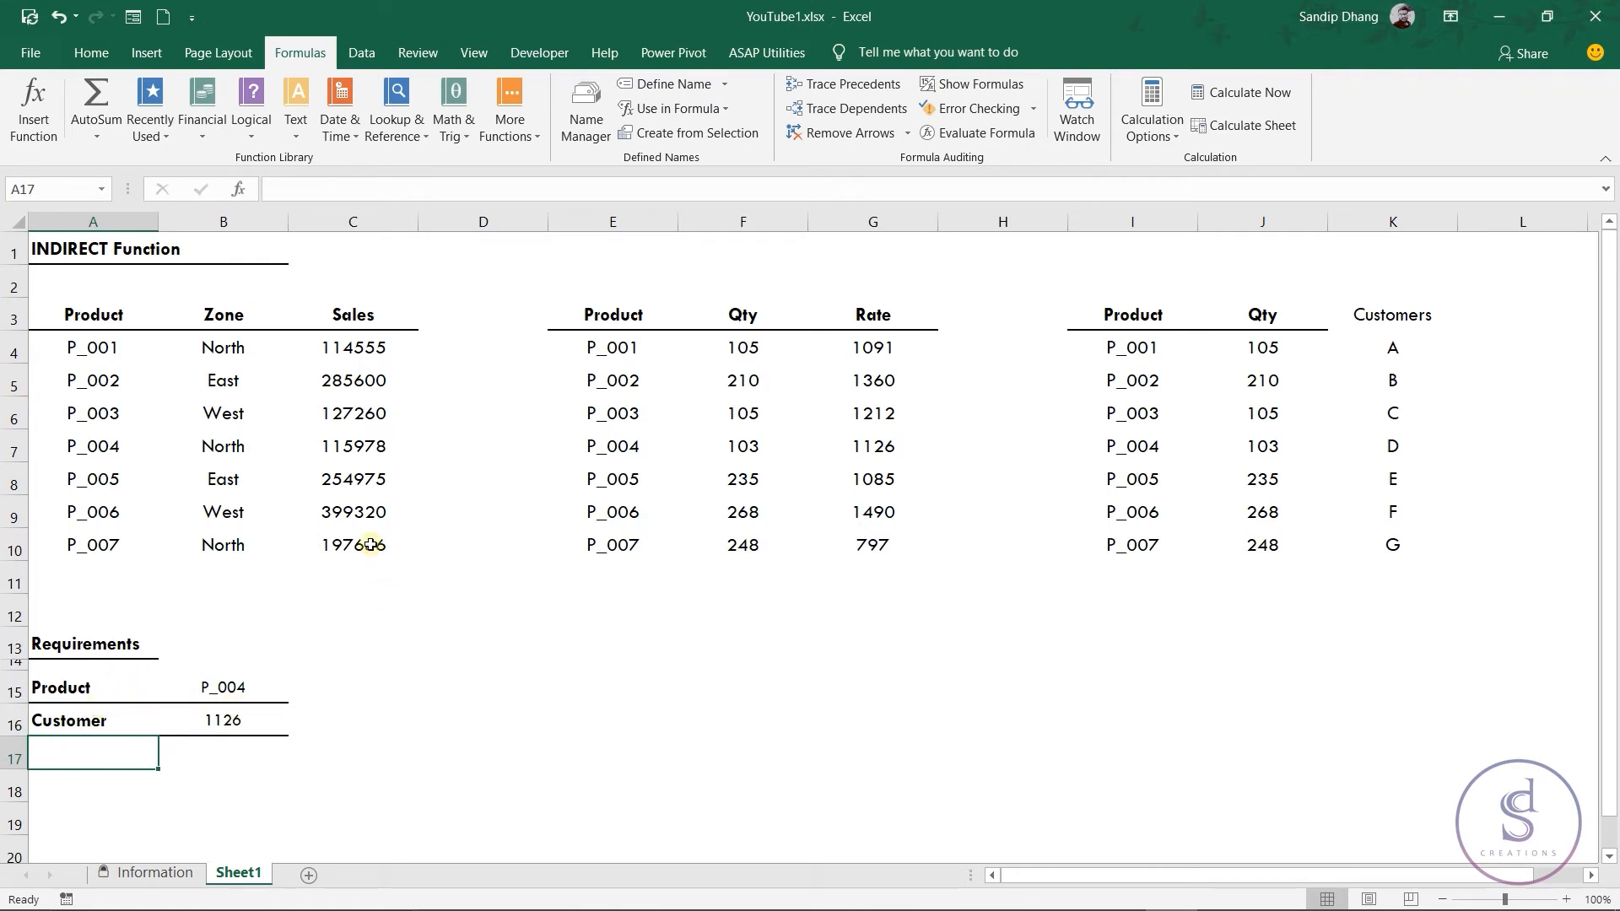
double_click(221, 715)
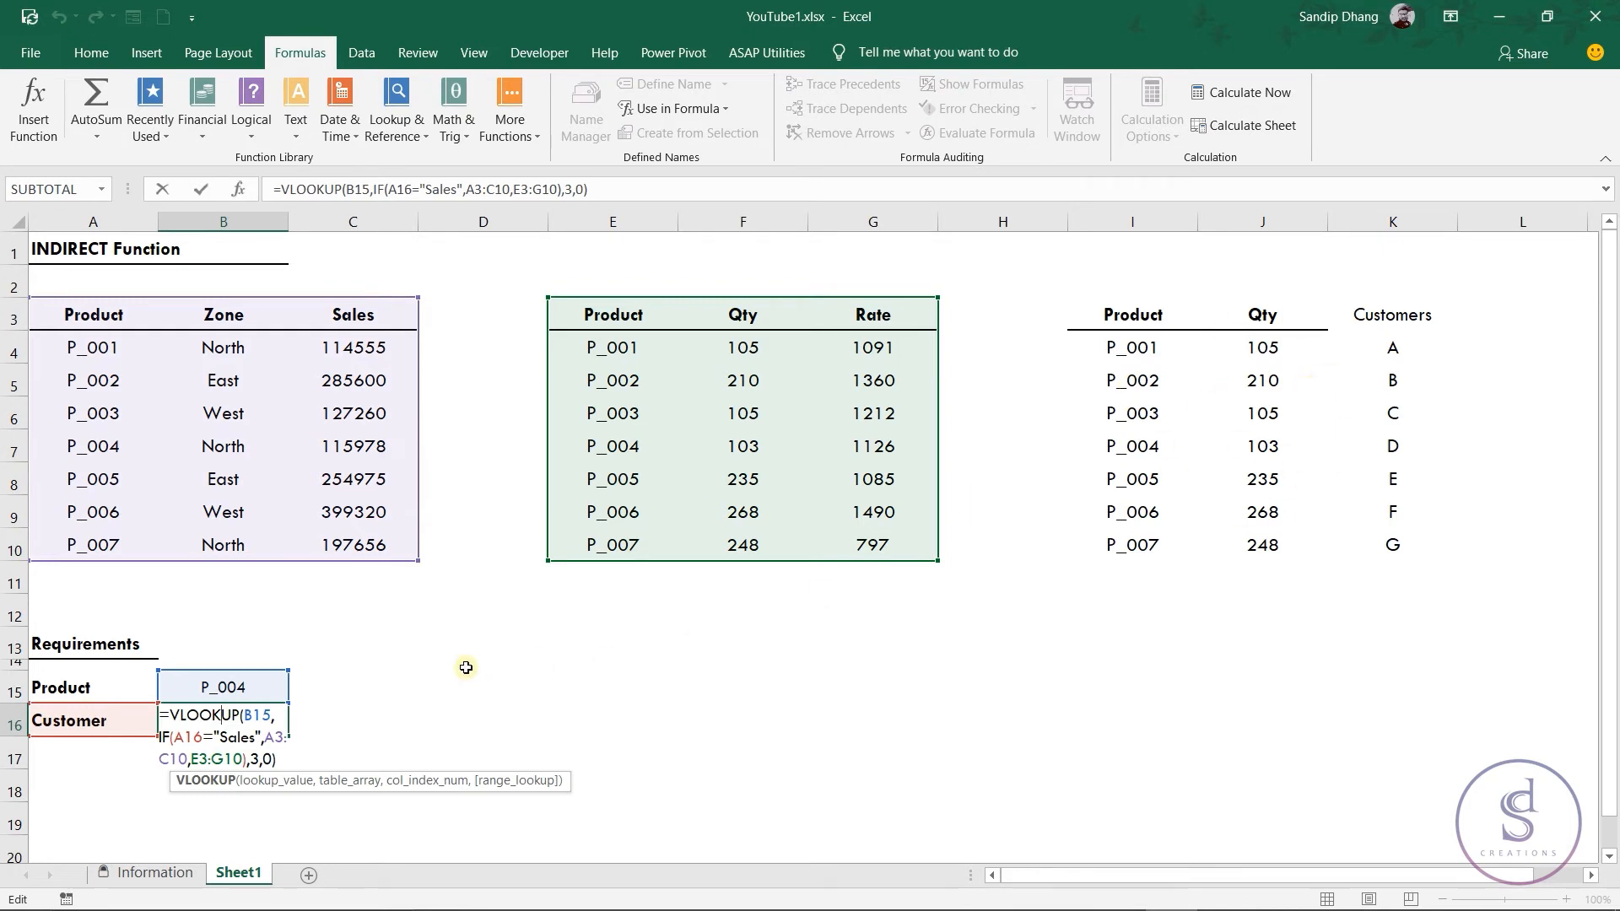
key("ctrl+Return")
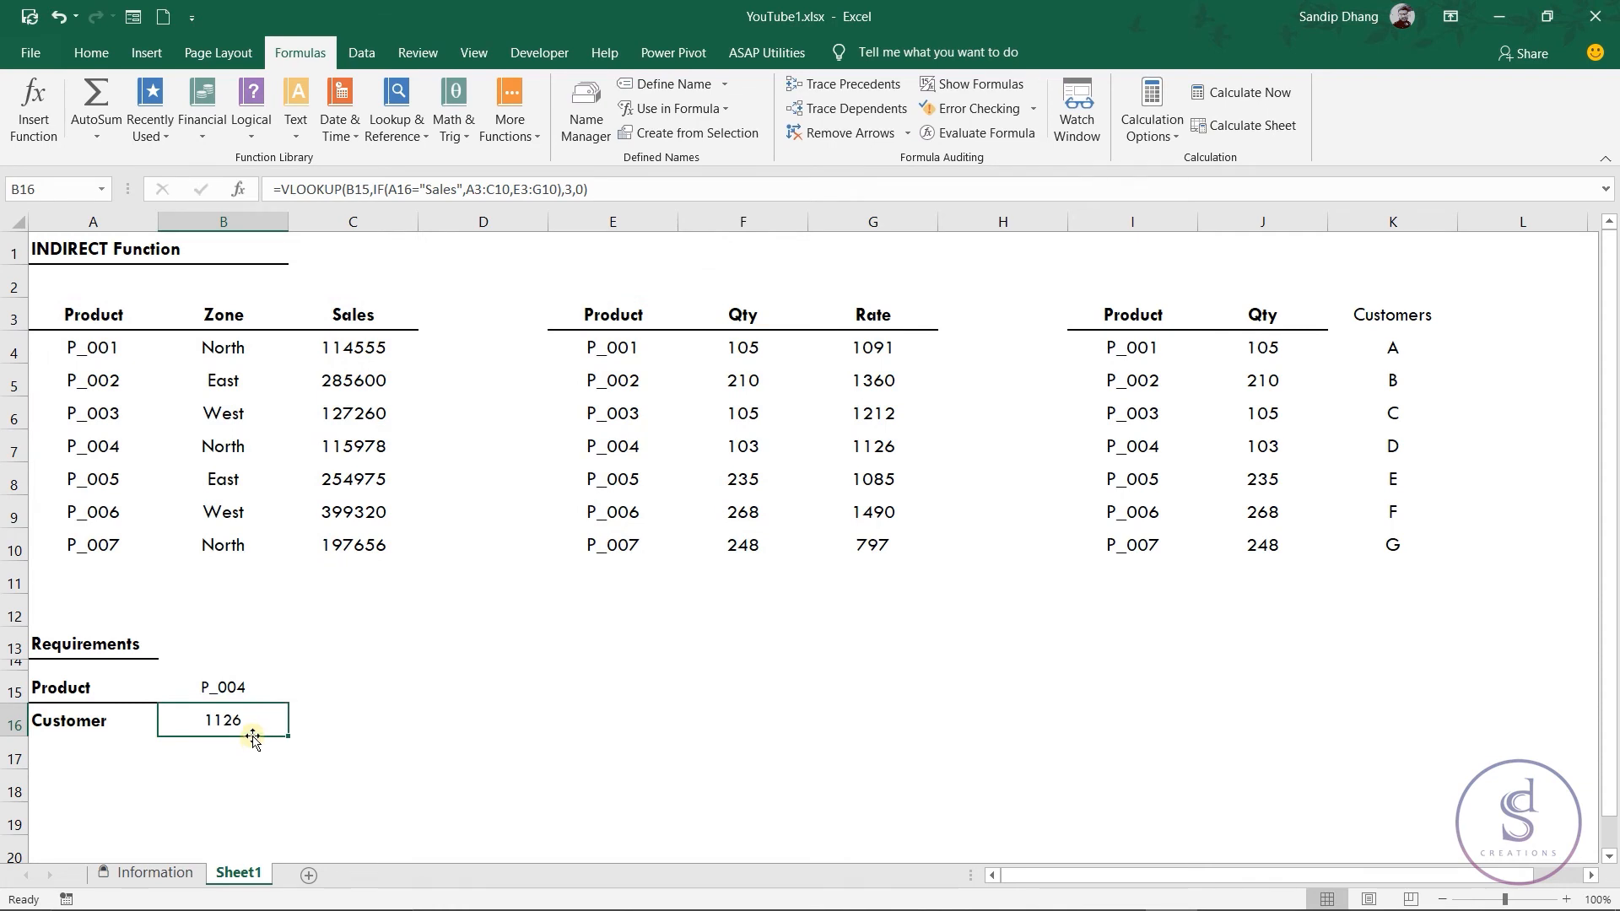
Replace the IF table array in the B16 VLOOKUP with INDIRECT(A16), keeping column index 3 and exact match 0.
double_click(253, 722)
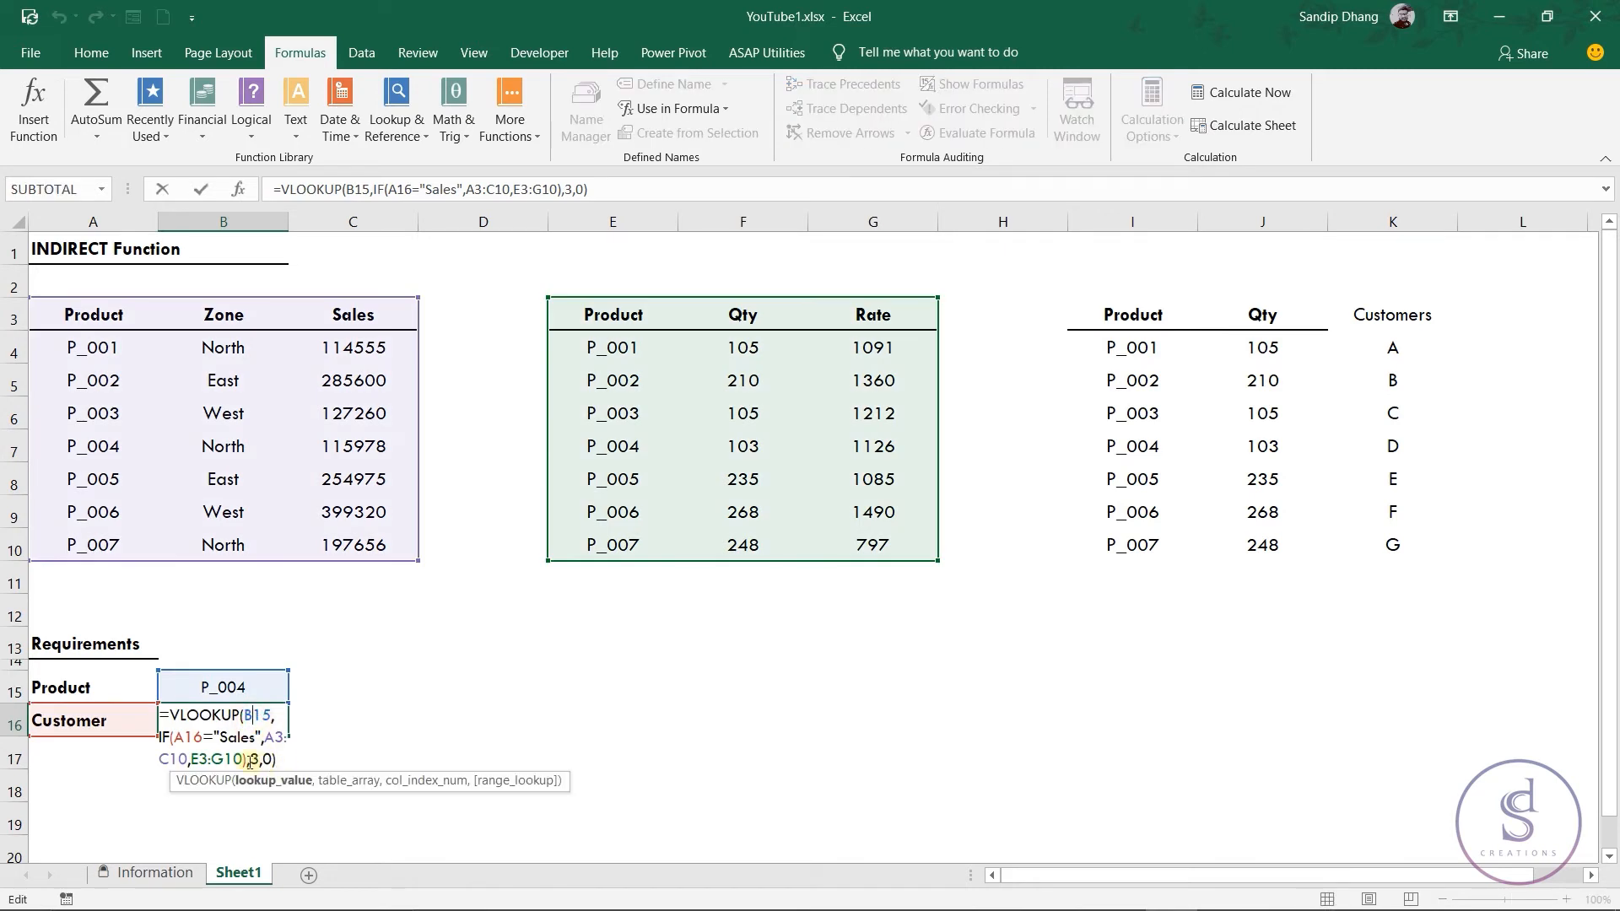
left_click_drag(250, 762, 152, 741)
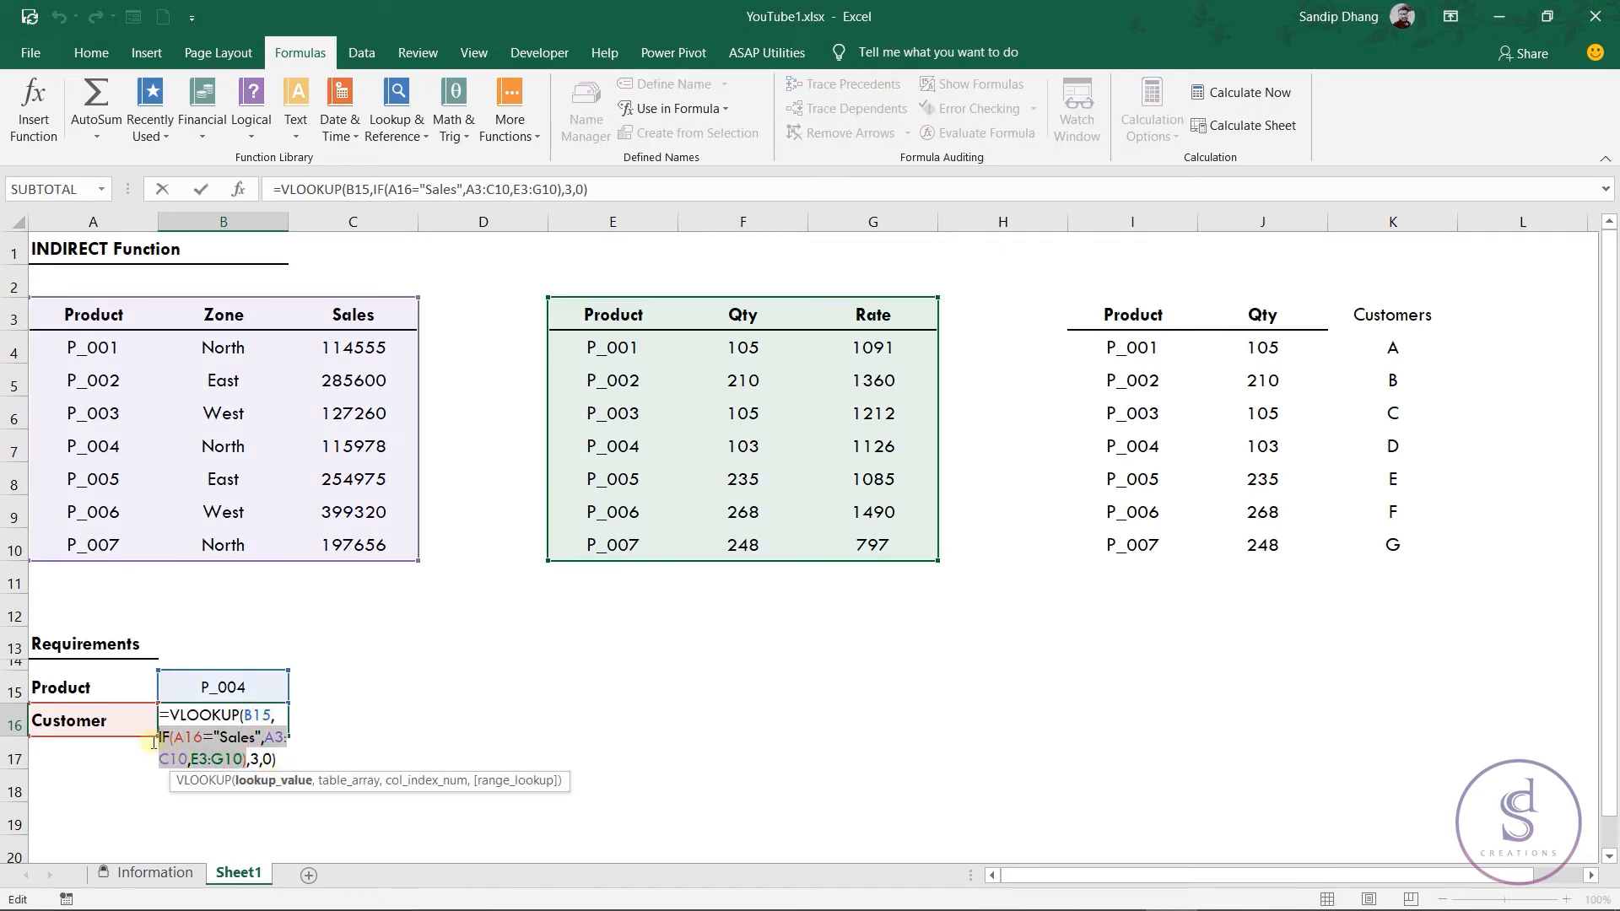
type("indirect")
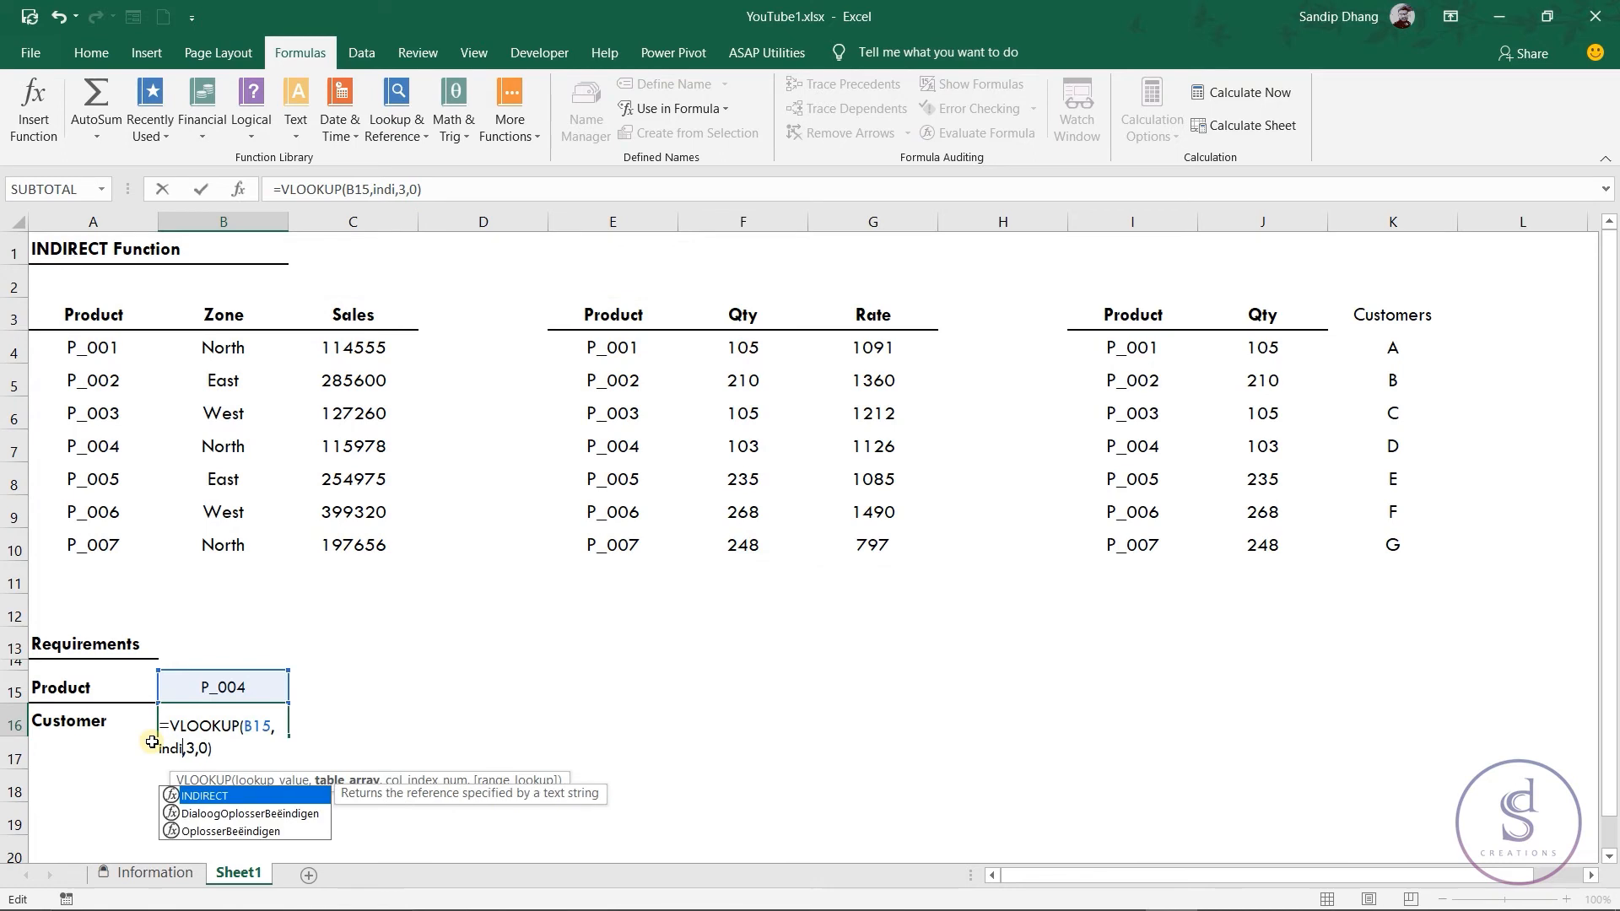
key("Tab")
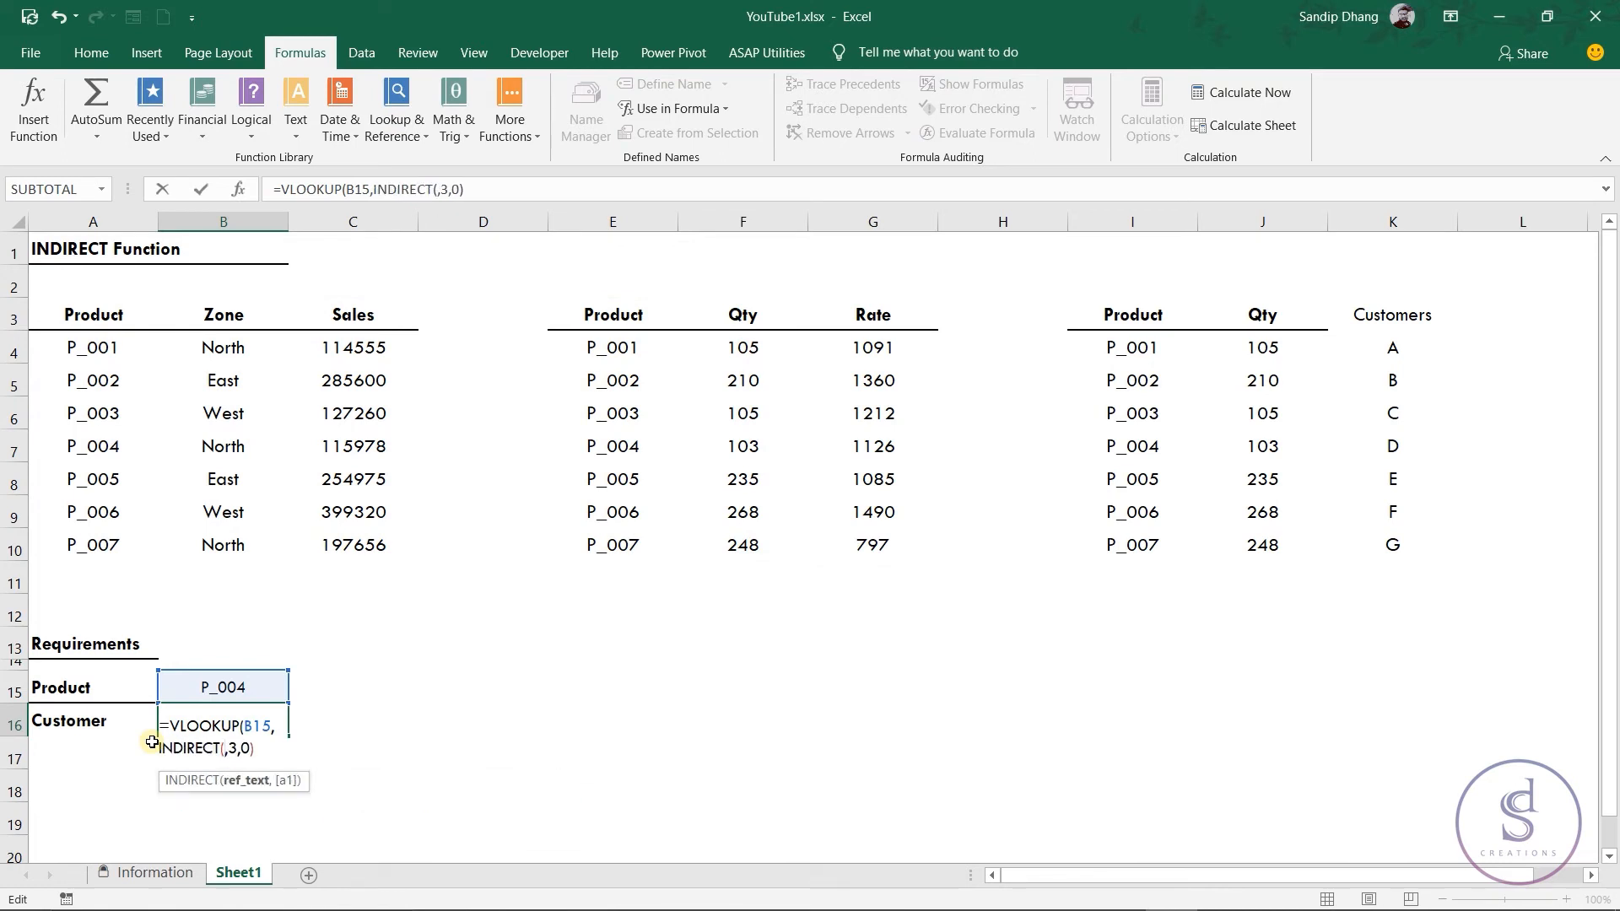
key("Left")
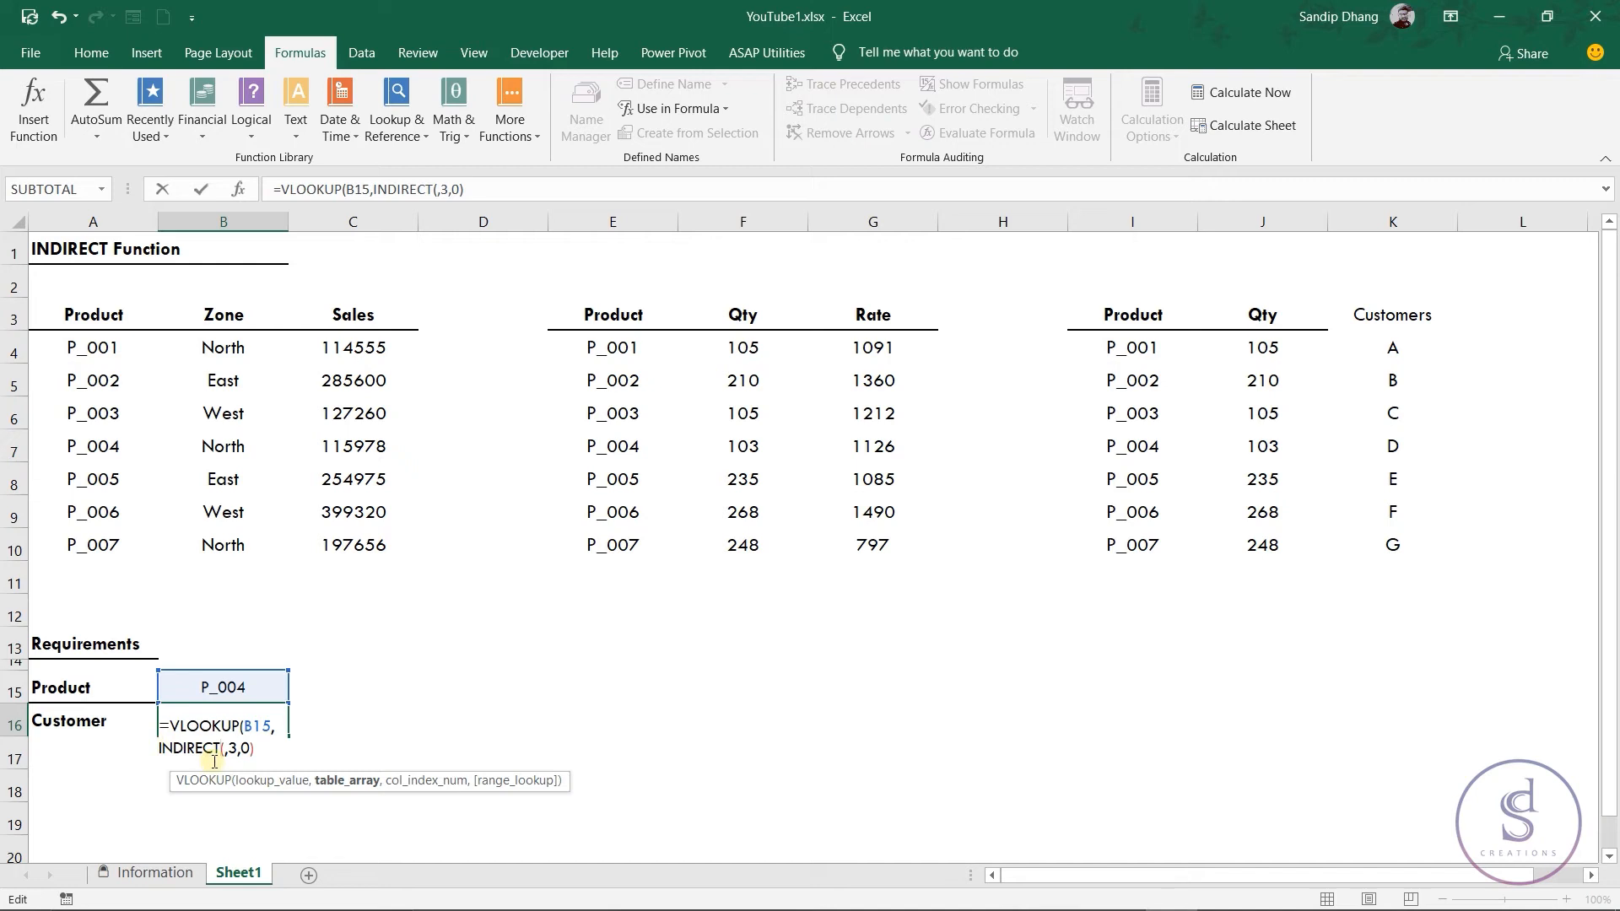
key("Right")
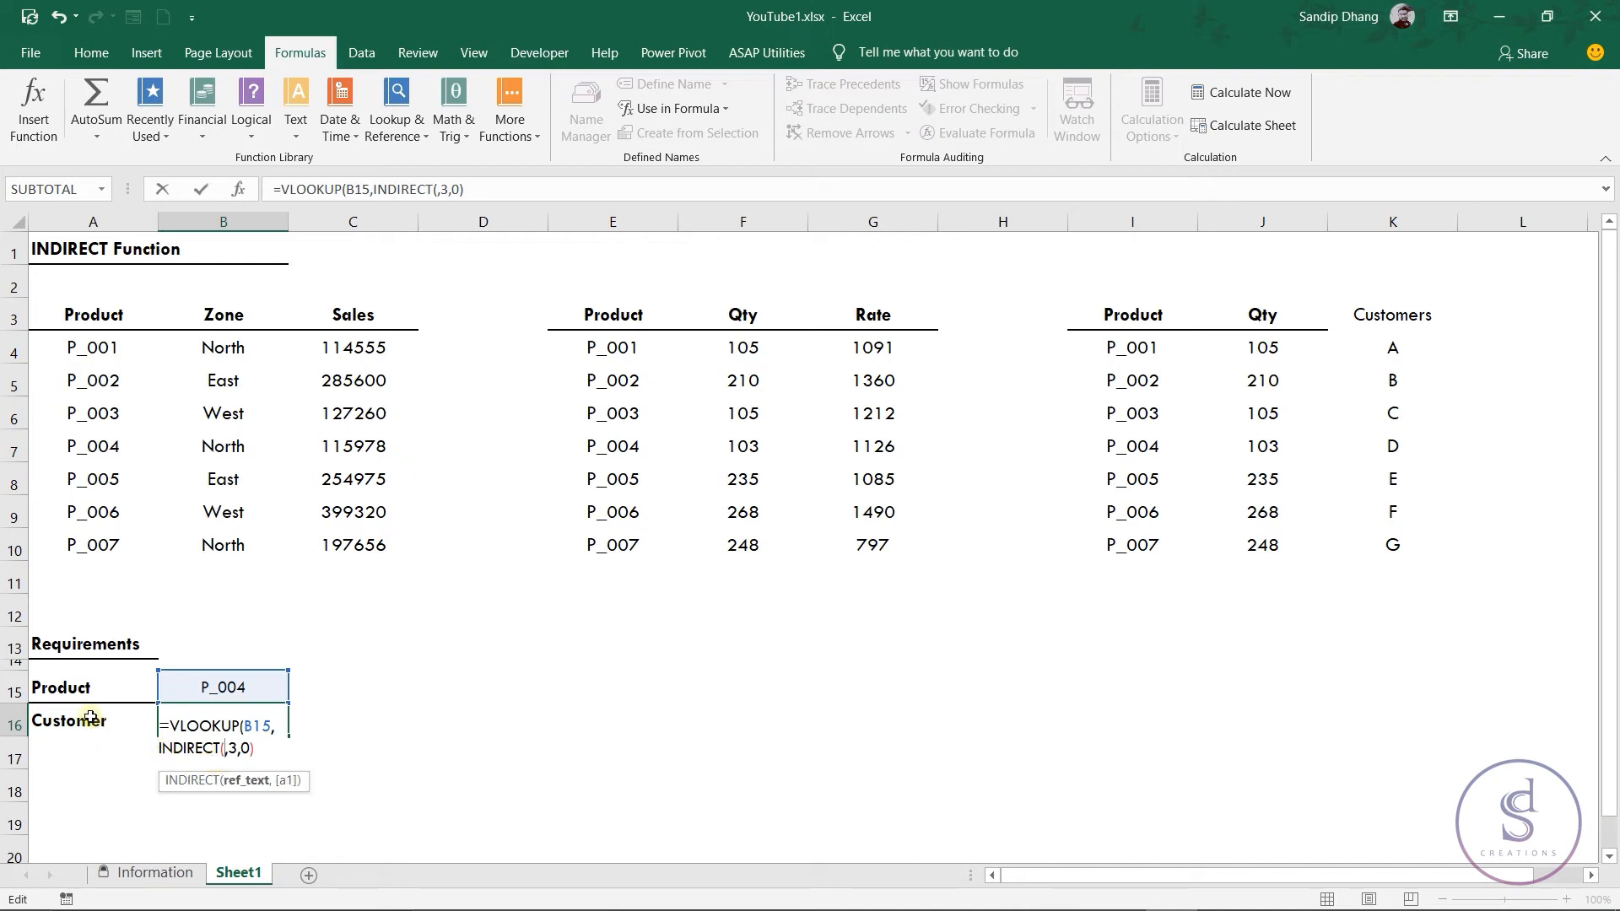
left_click(90, 718)
type(")")
key("Return")
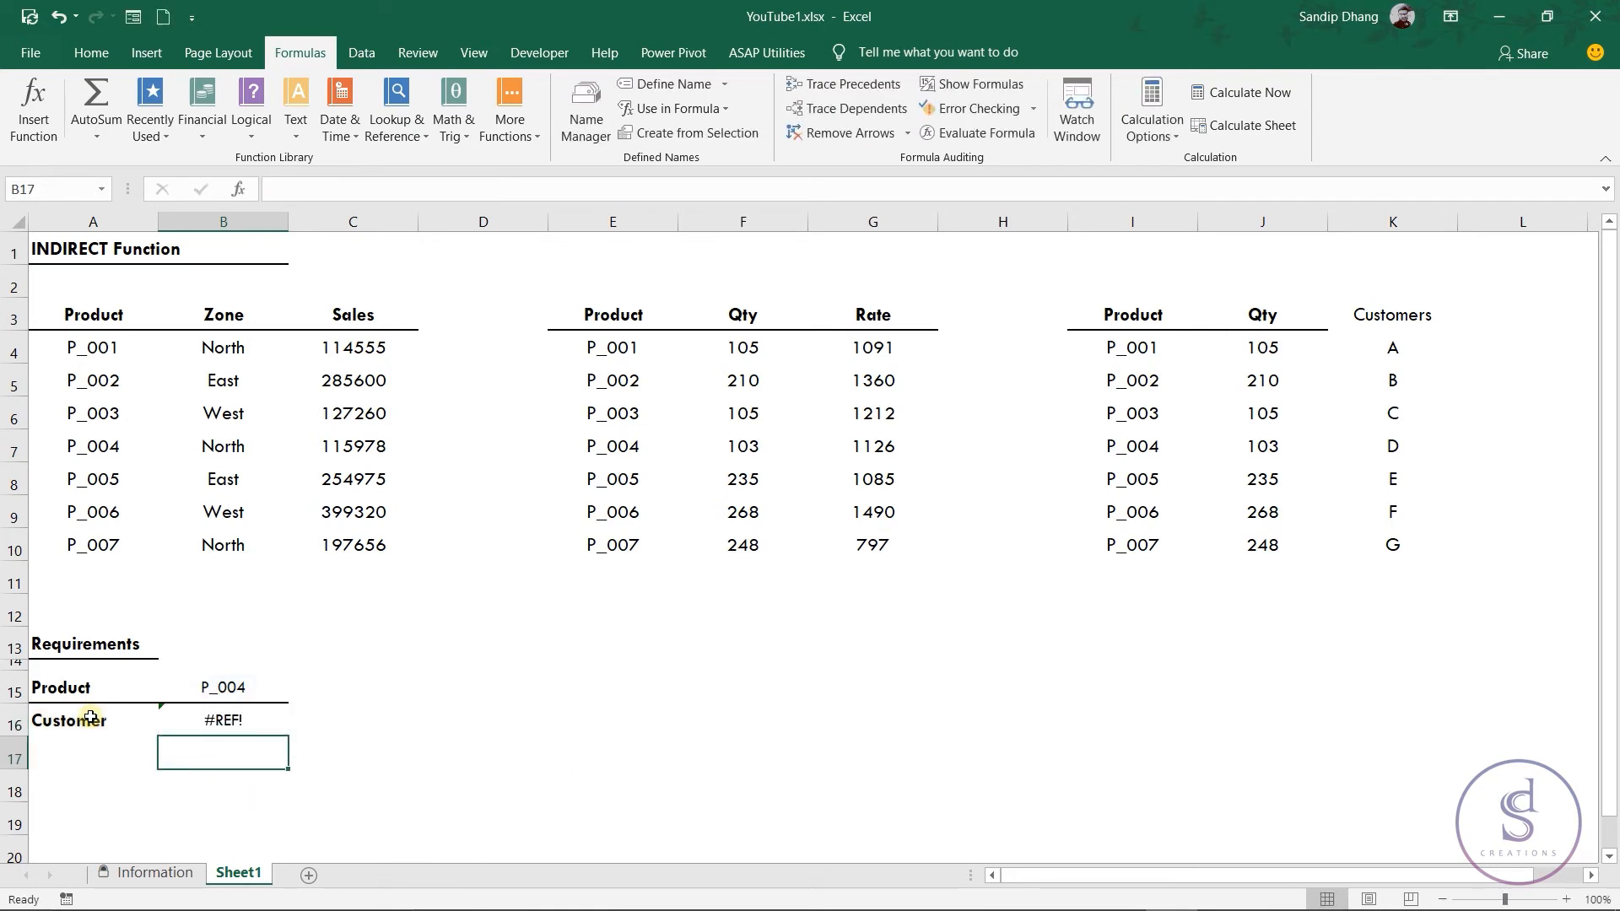
Name the first table, A3:C10, sales.
key("Up")
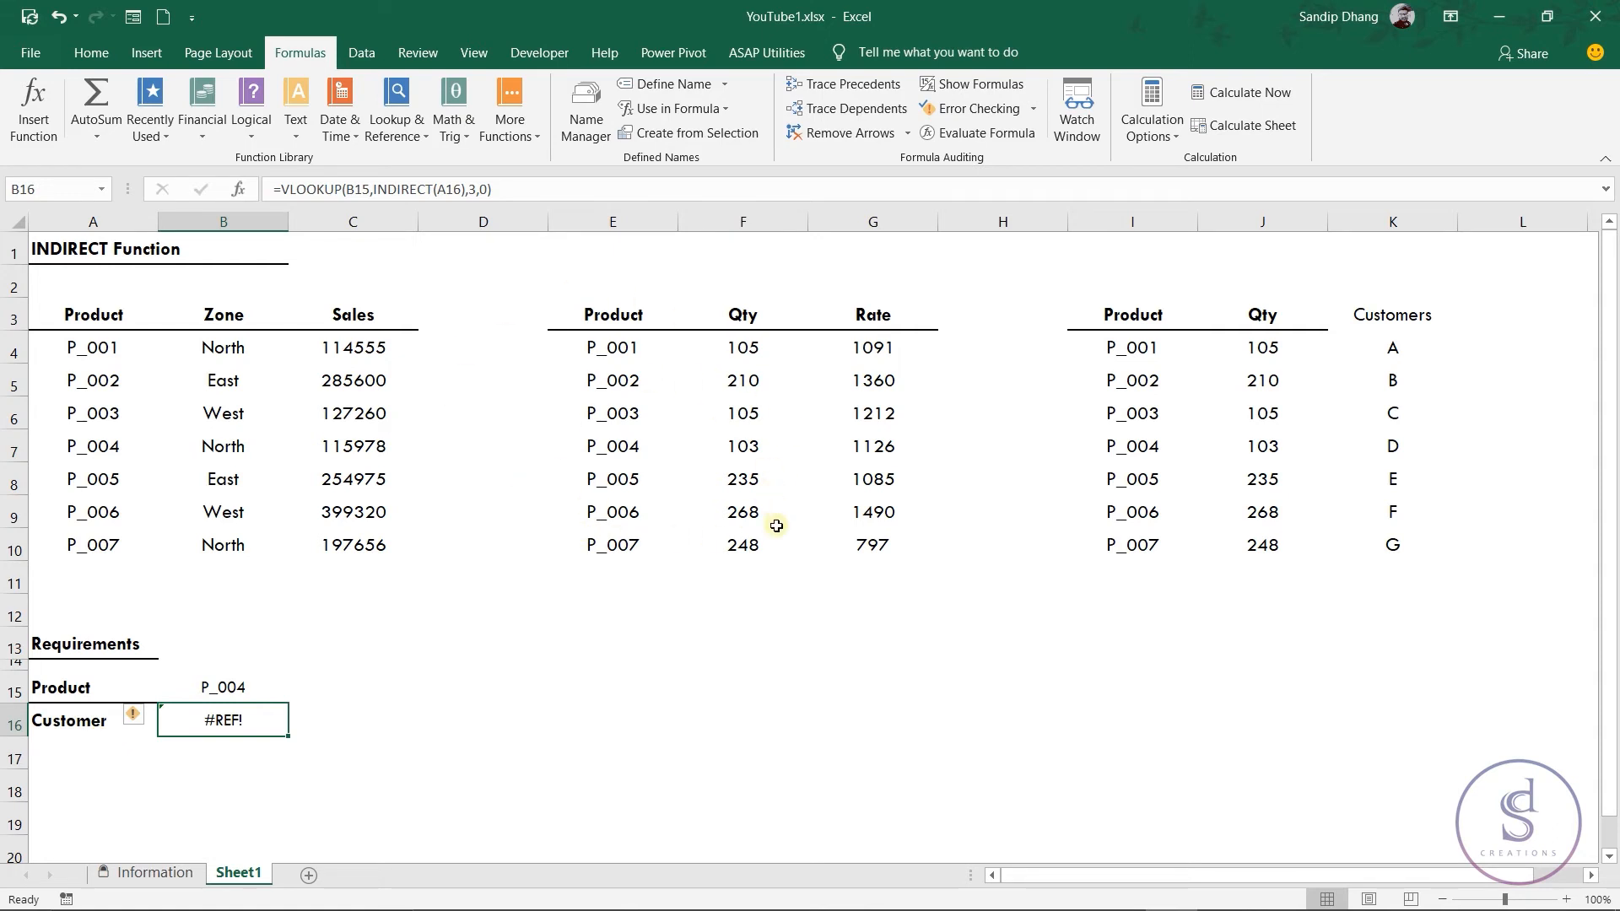
left_click_drag(102, 315, 360, 538)
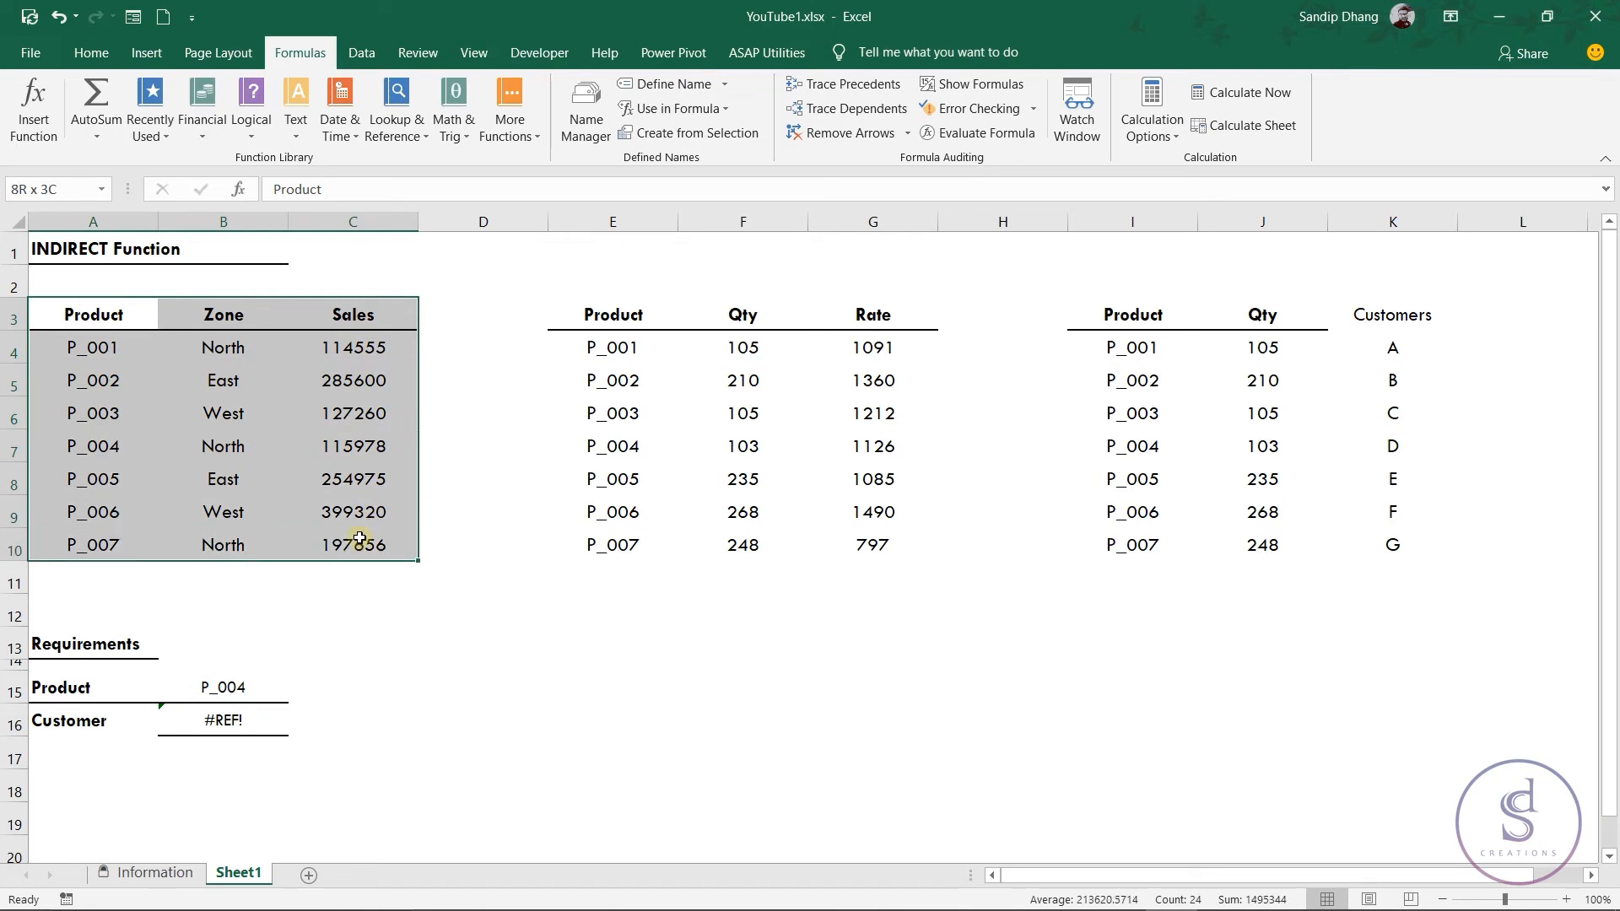
left_click(71, 191)
type("sales")
key("Return")
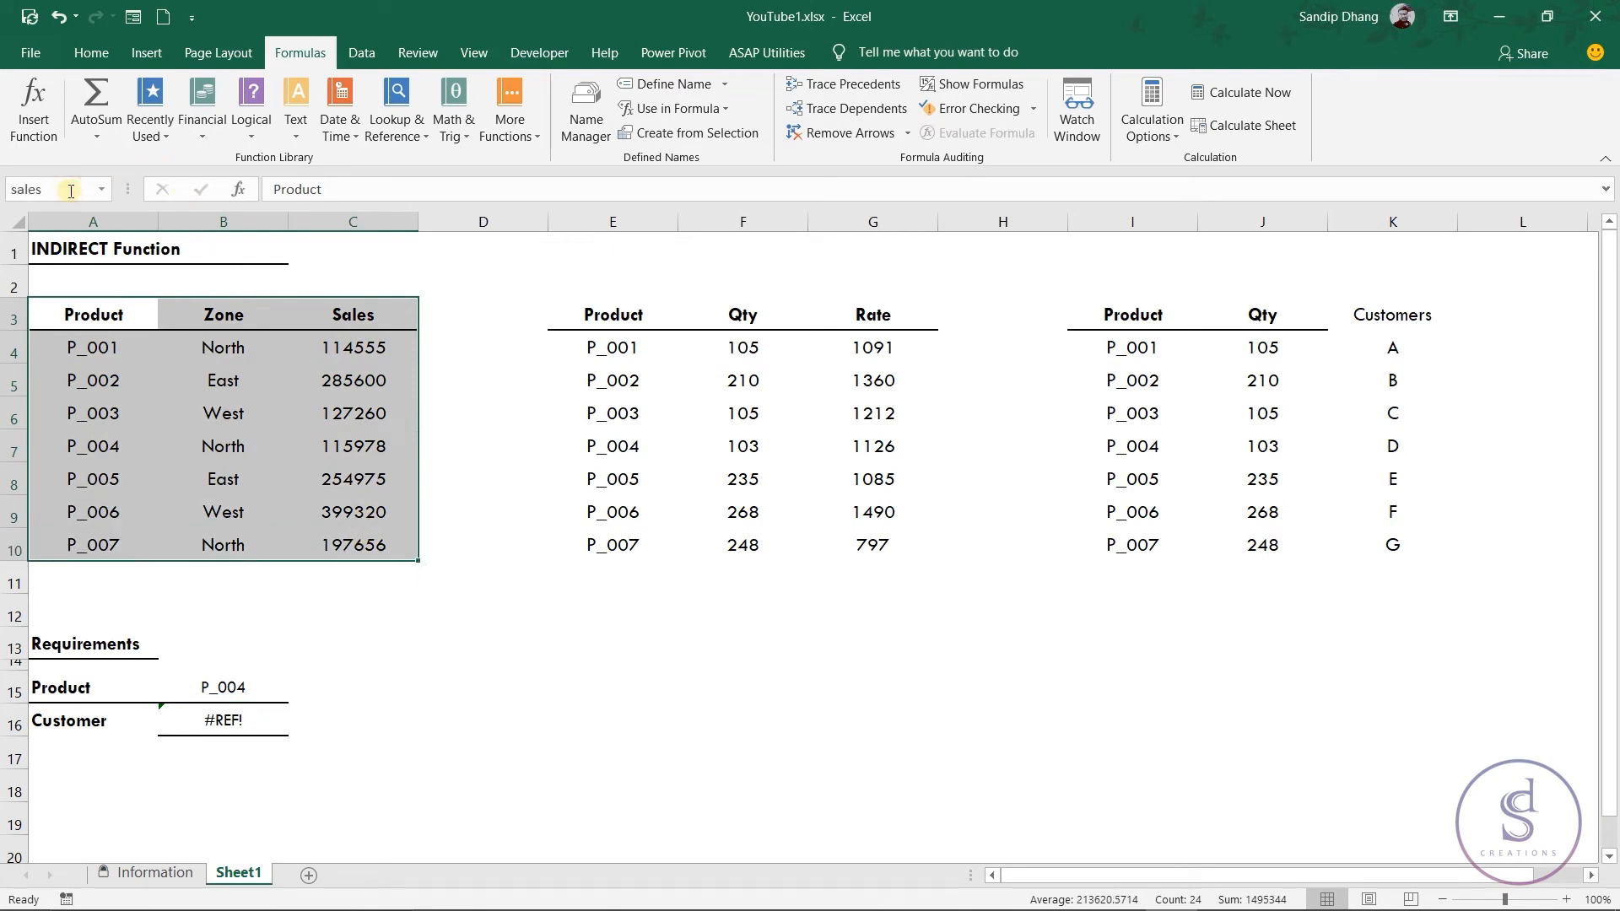
Name the second table, E3:G10, rate.
left_click_drag(609, 309, 876, 533)
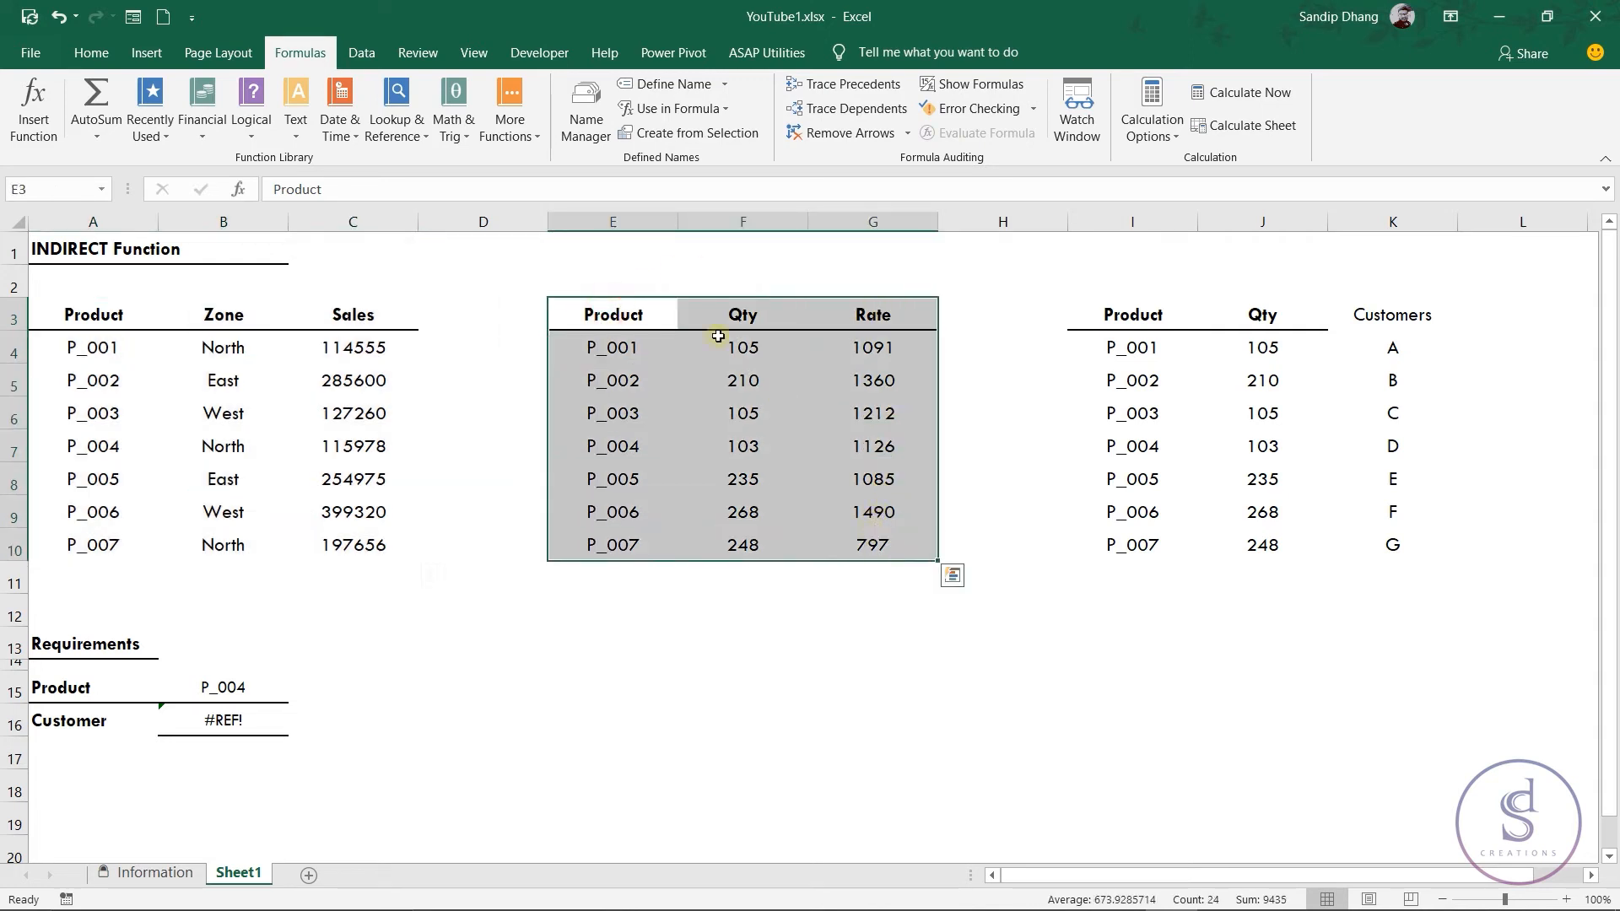
left_click(71, 191)
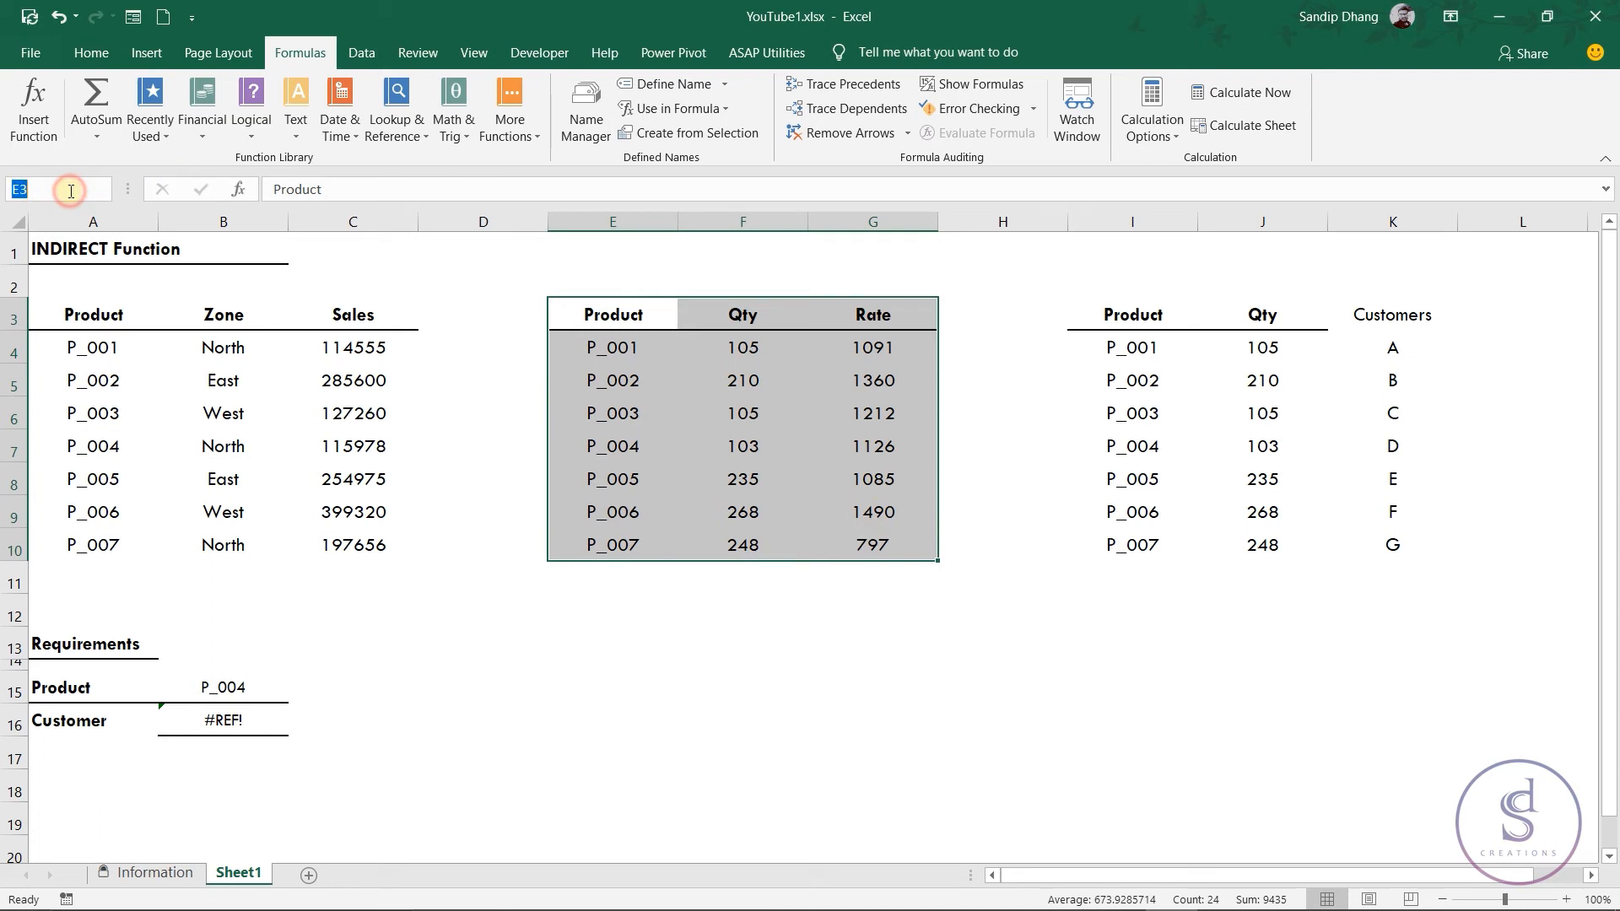
type("rate")
key("Return")
Name the third table, I3:K10, customer.
left_click_drag(1122, 314, 1353, 533)
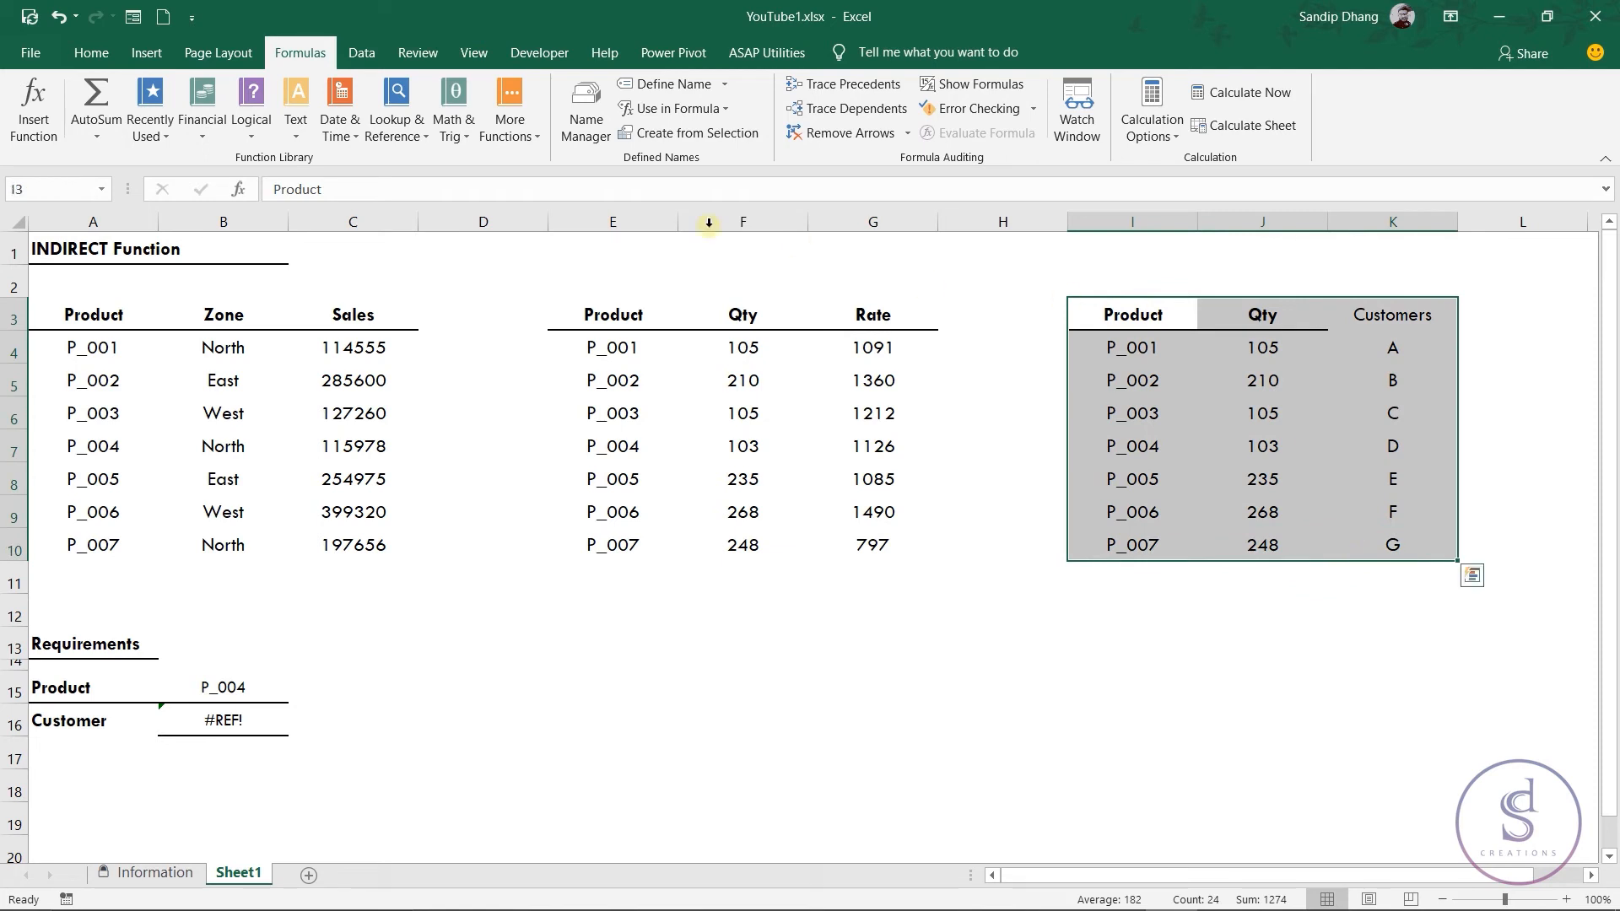
left_click(73, 194)
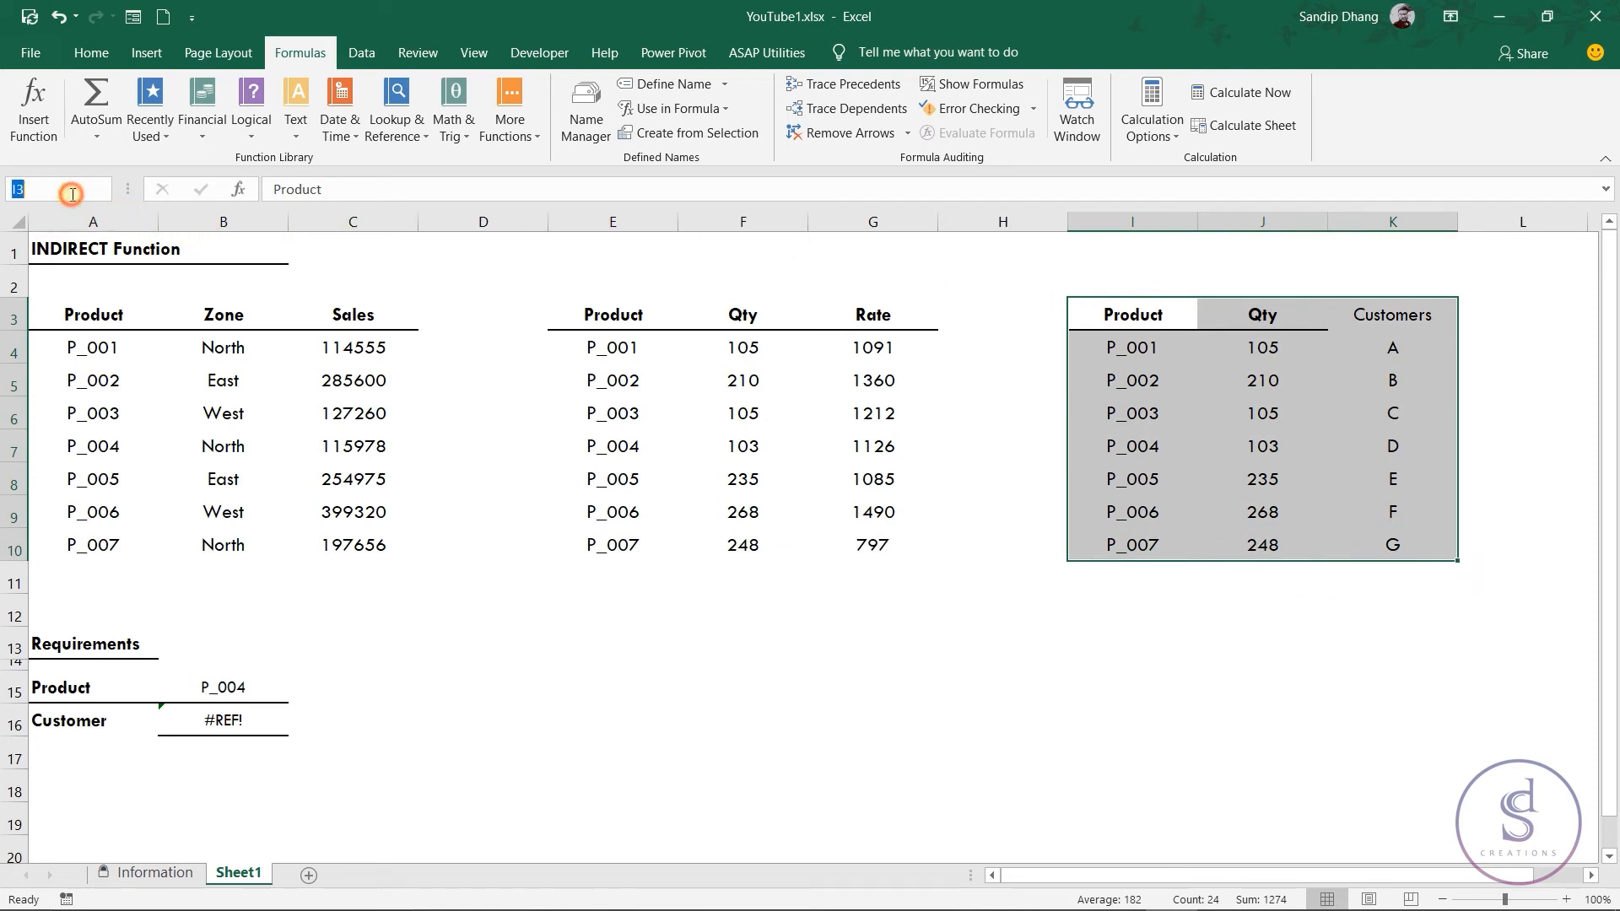
type("customer")
key("Return")
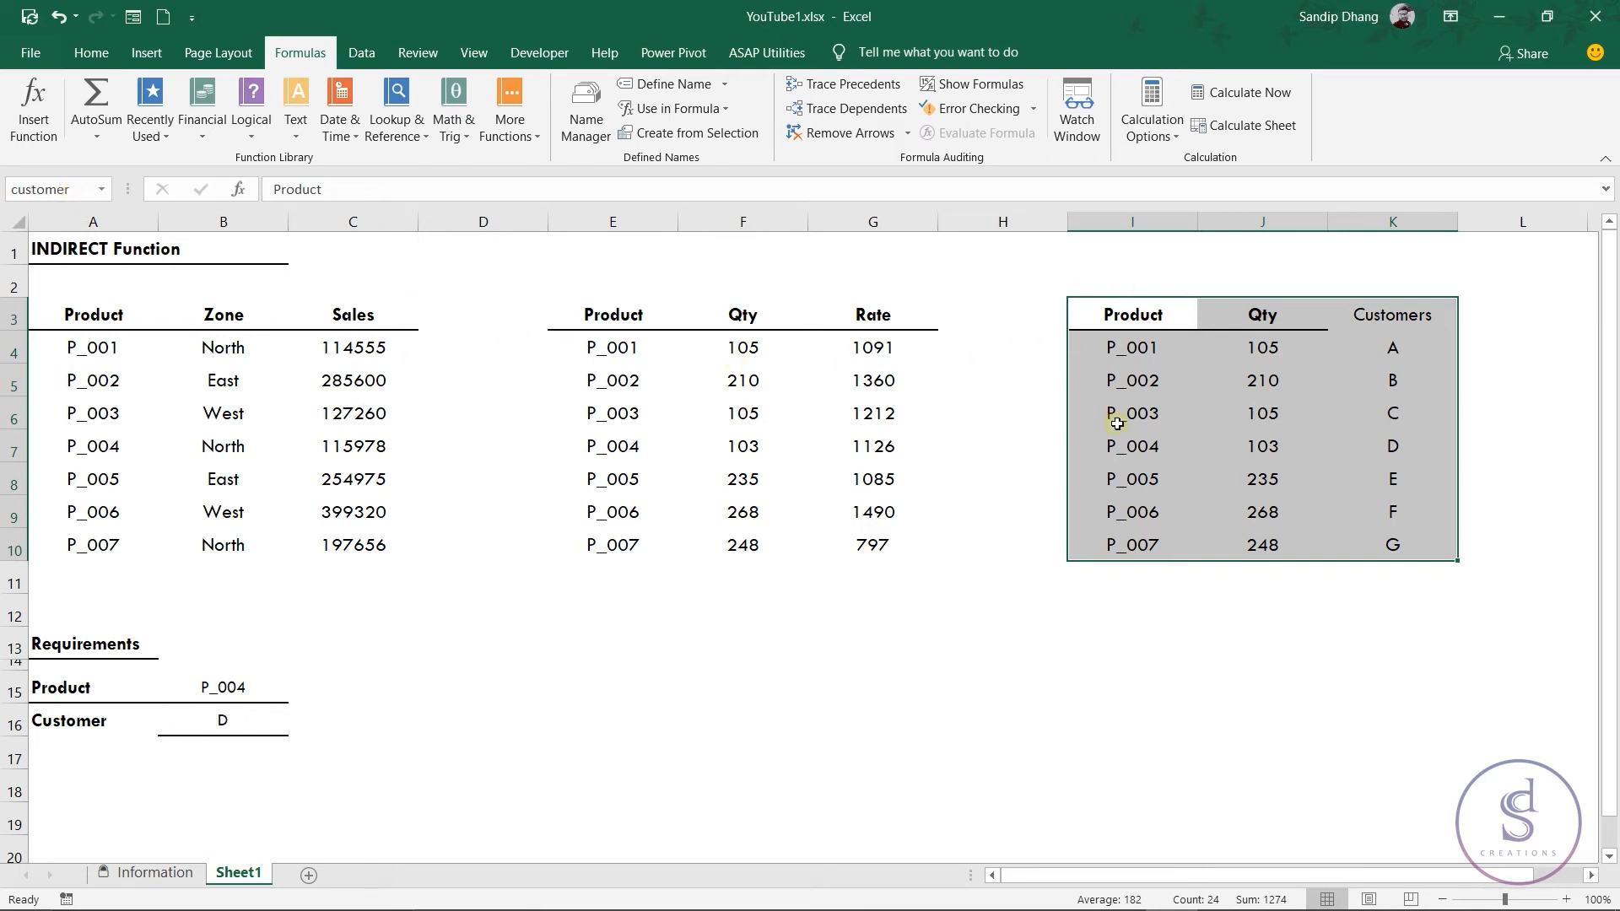
Examine the INDIRECT-based VLOOKUP in B16 and the label in A16 that it refers to.
left_click(226, 718)
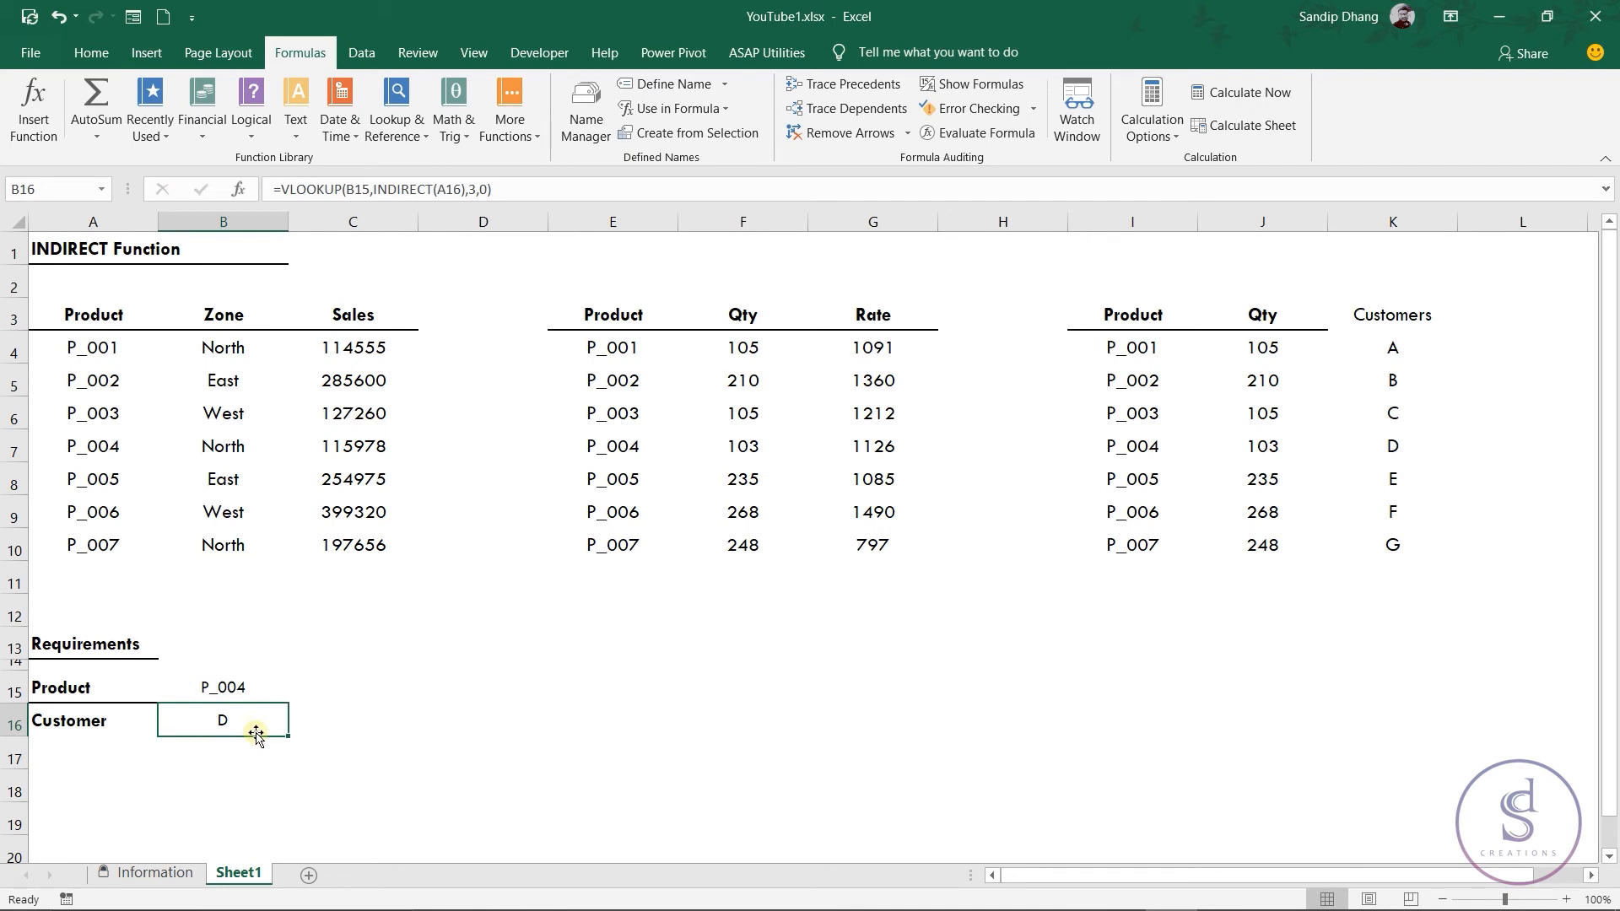
left_click(127, 718)
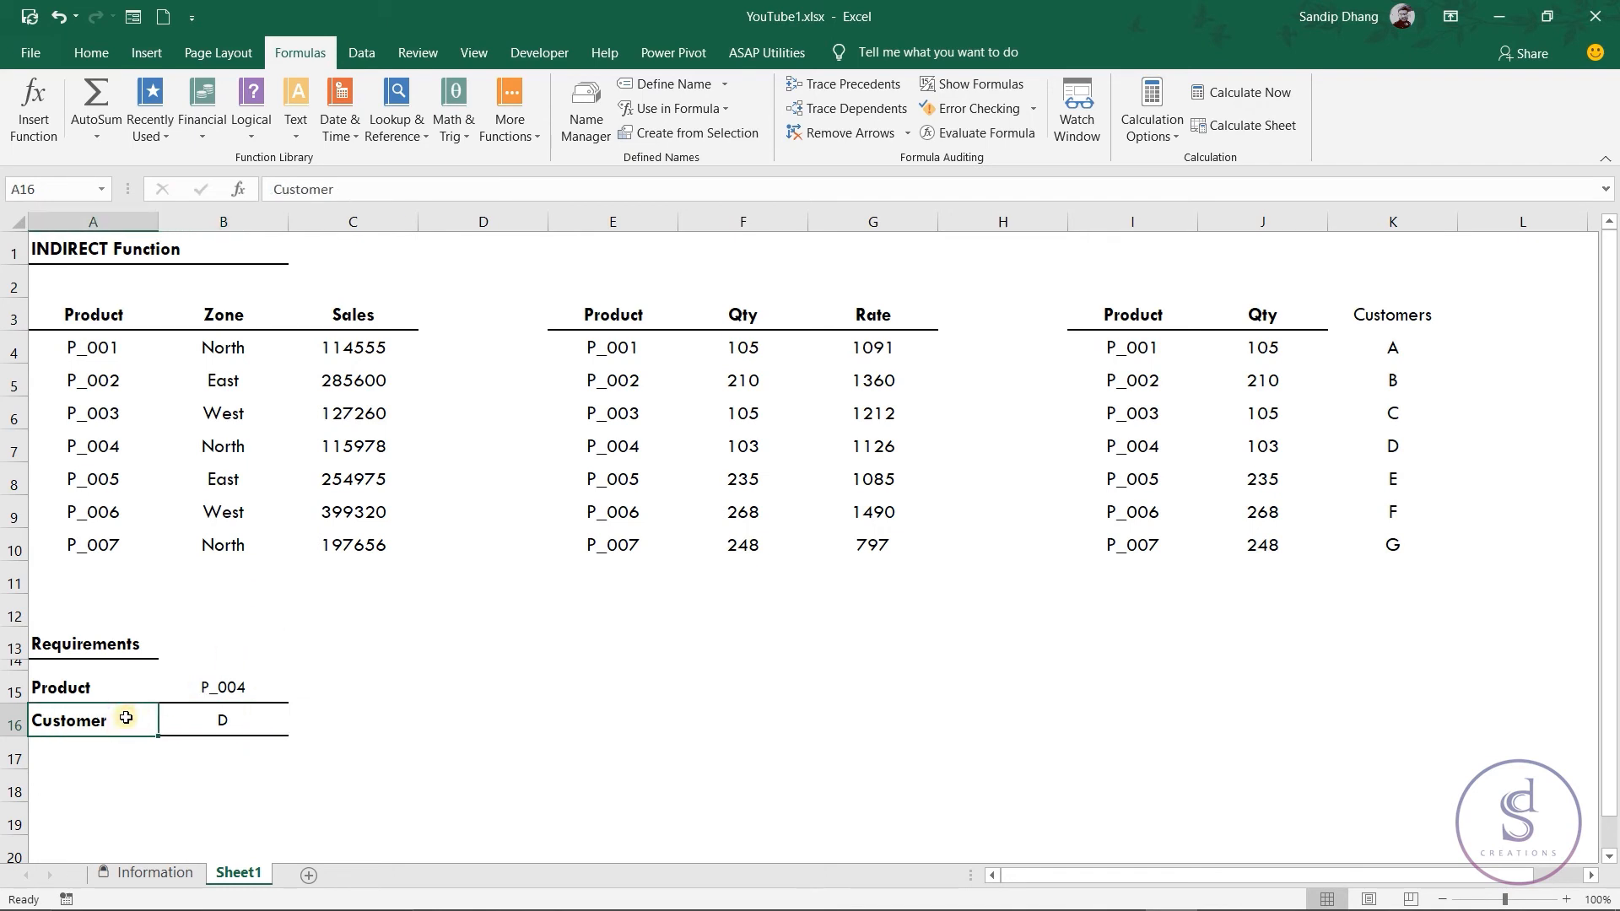
Test the lookup by changing the label in A16 to Sales and, after that, to Rate.
type("Sales")
key("Return")
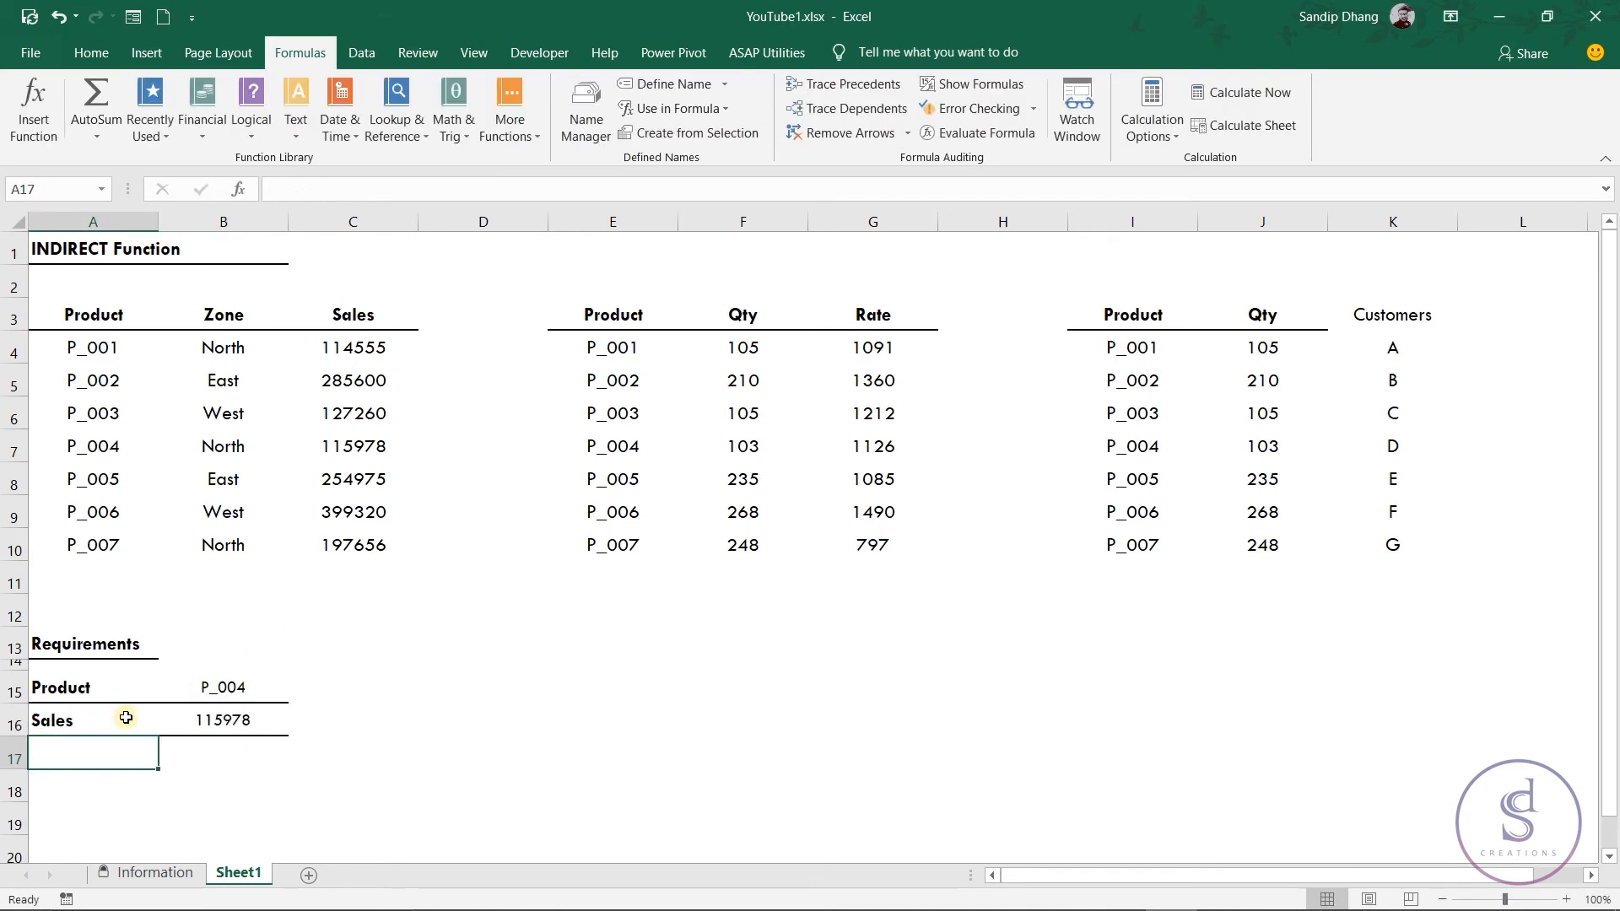
left_click(114, 721)
type("Rate")
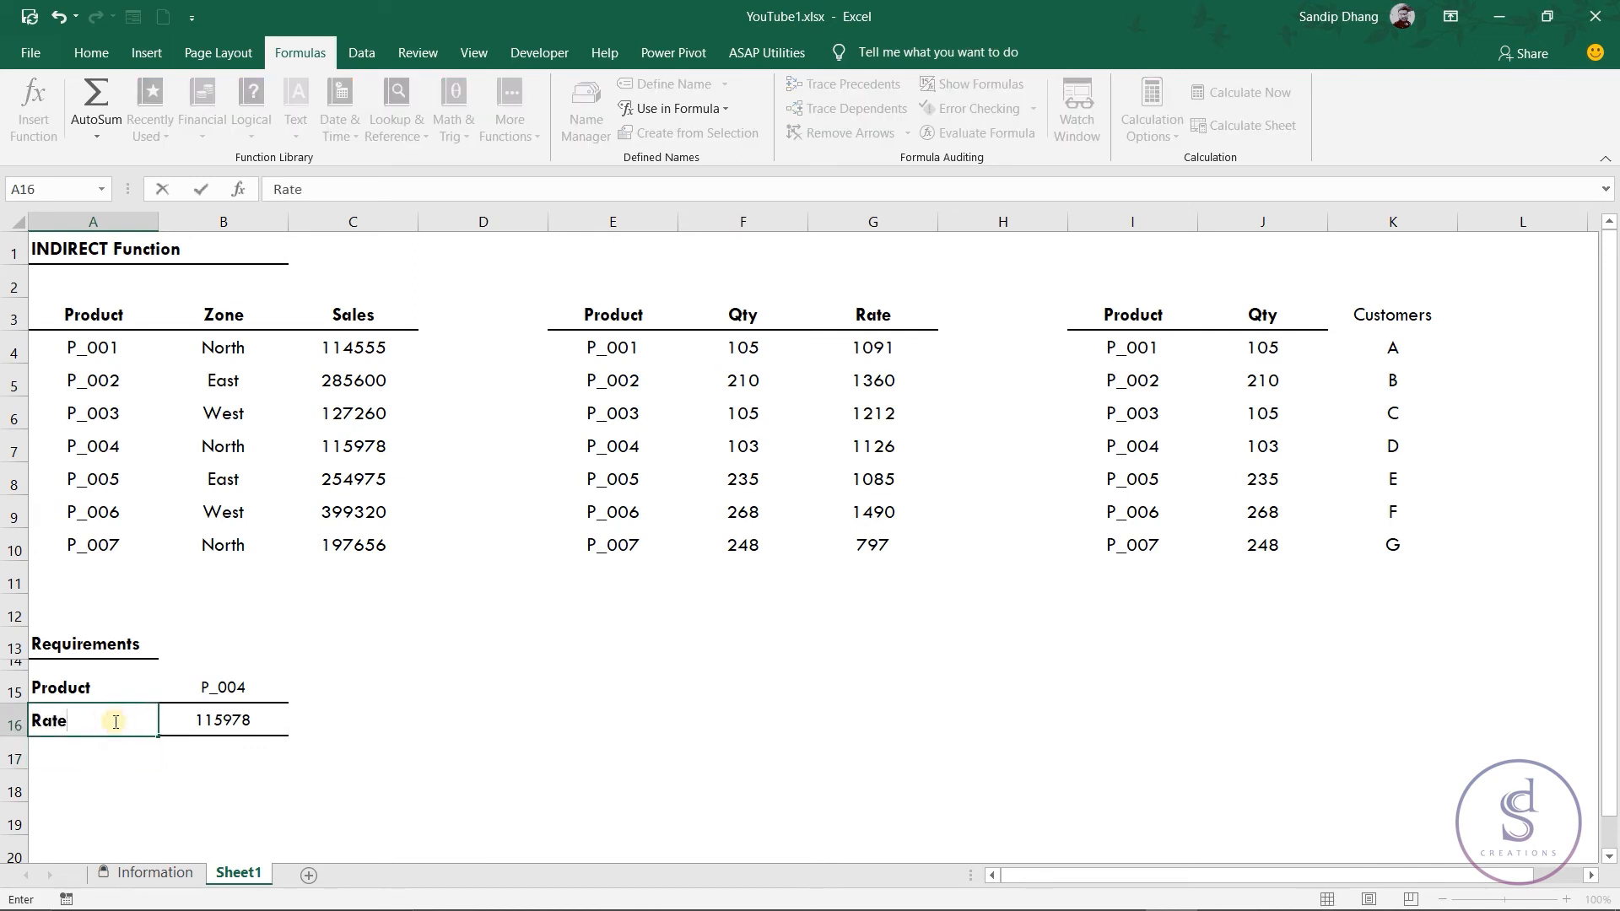
key("Return")
Set the lookup label in A16 to Customer, matching the singular name of the third table's range.
left_click(116, 721)
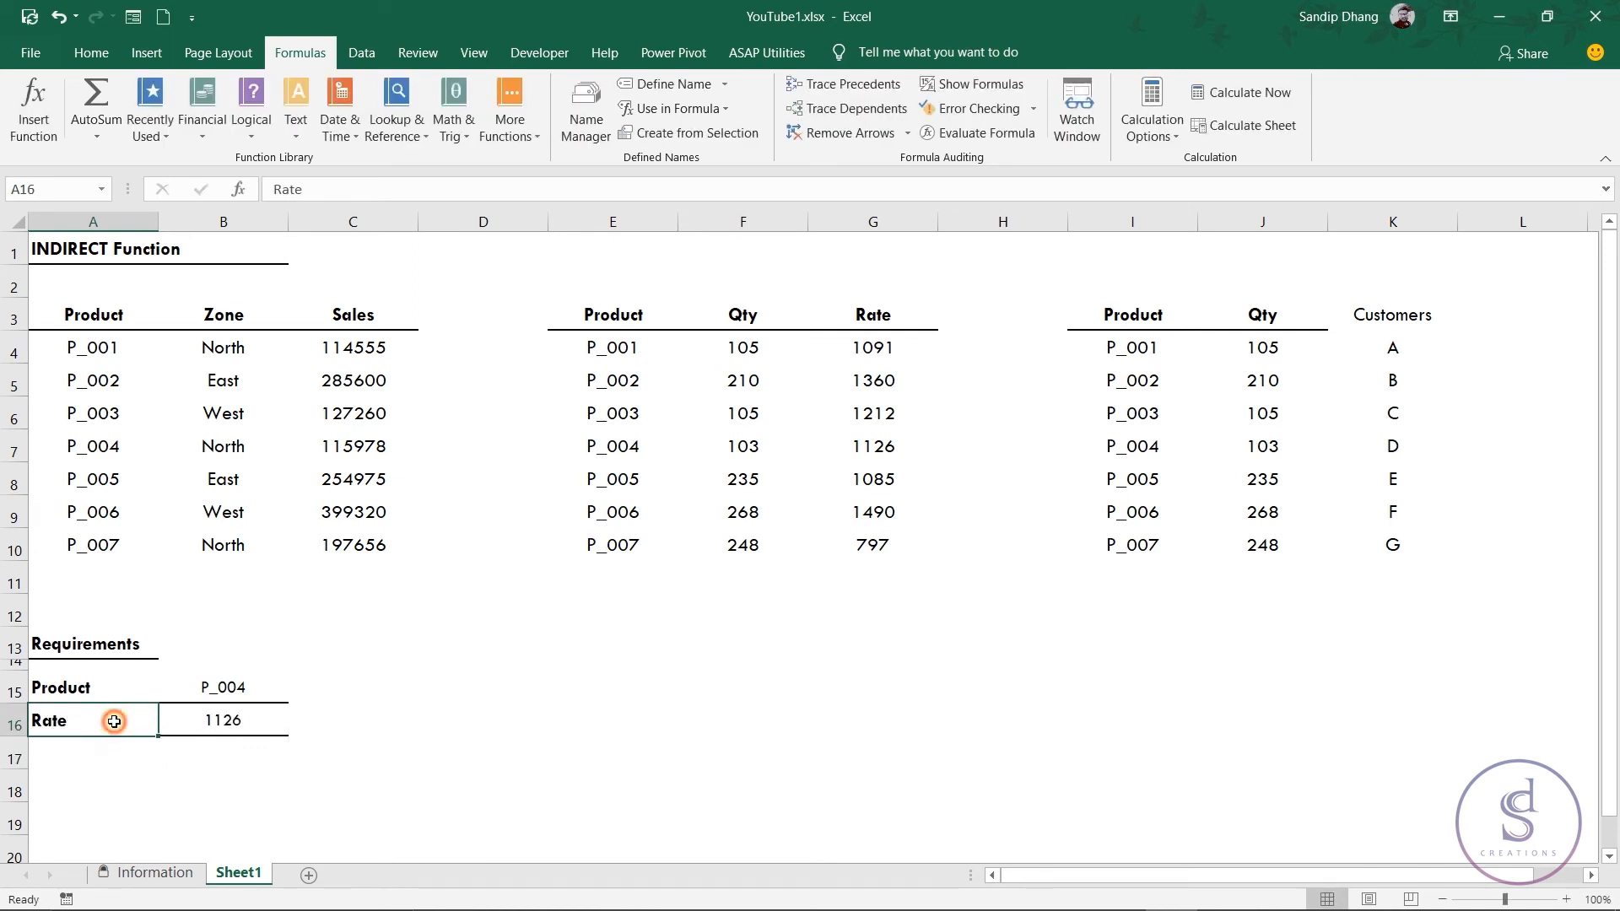
type("Custo")
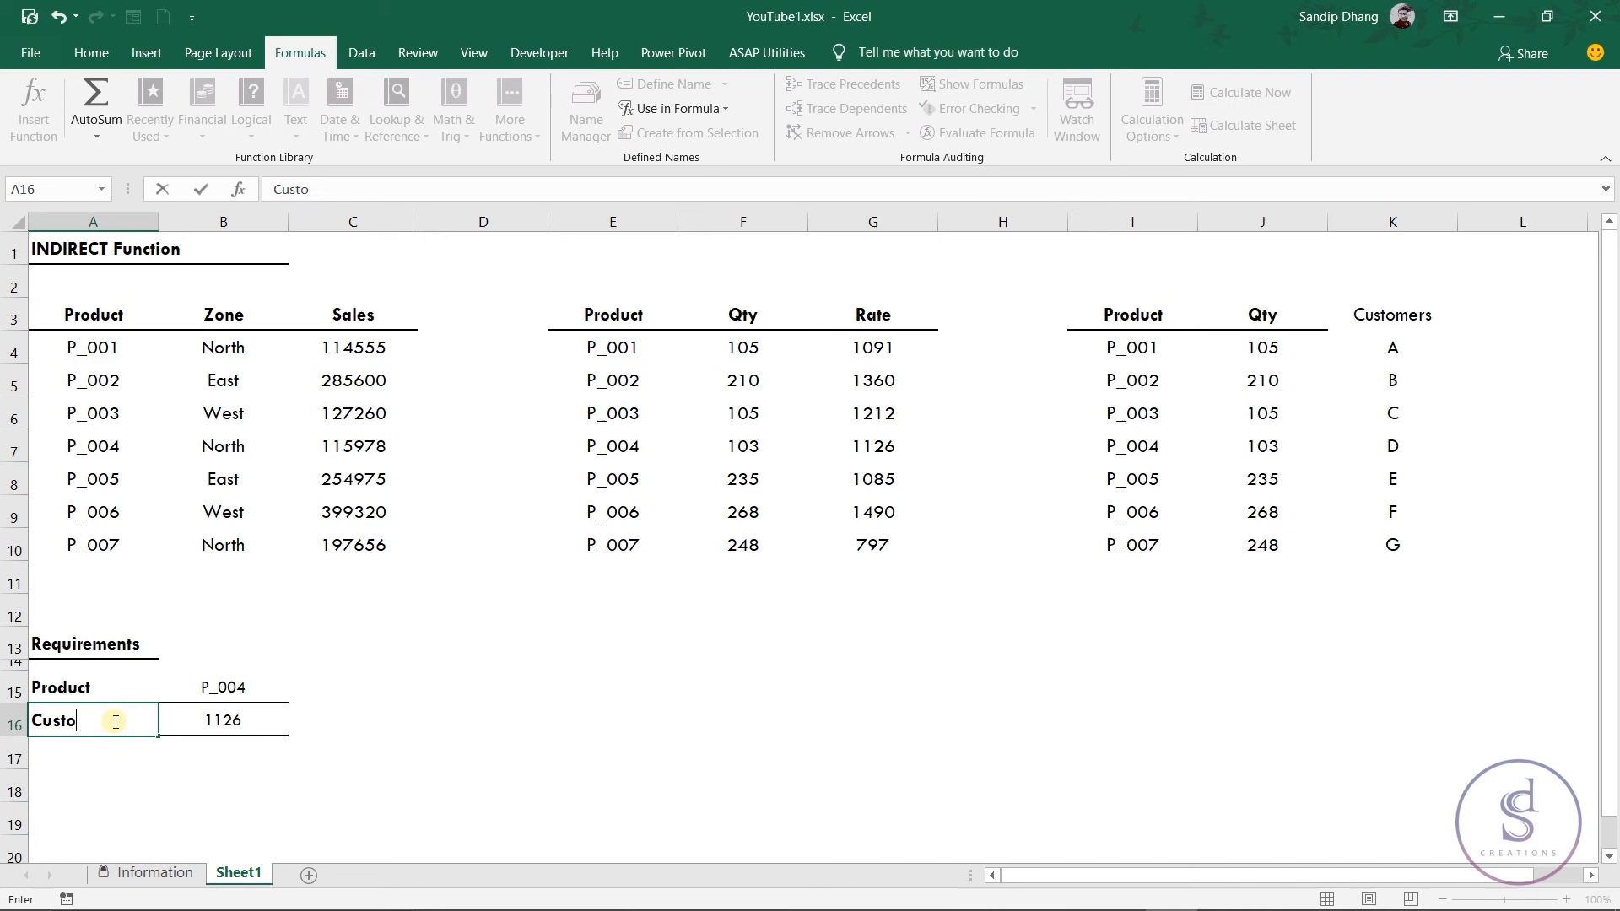
type("mers")
key("Return")
double_click(115, 721)
key("Return")
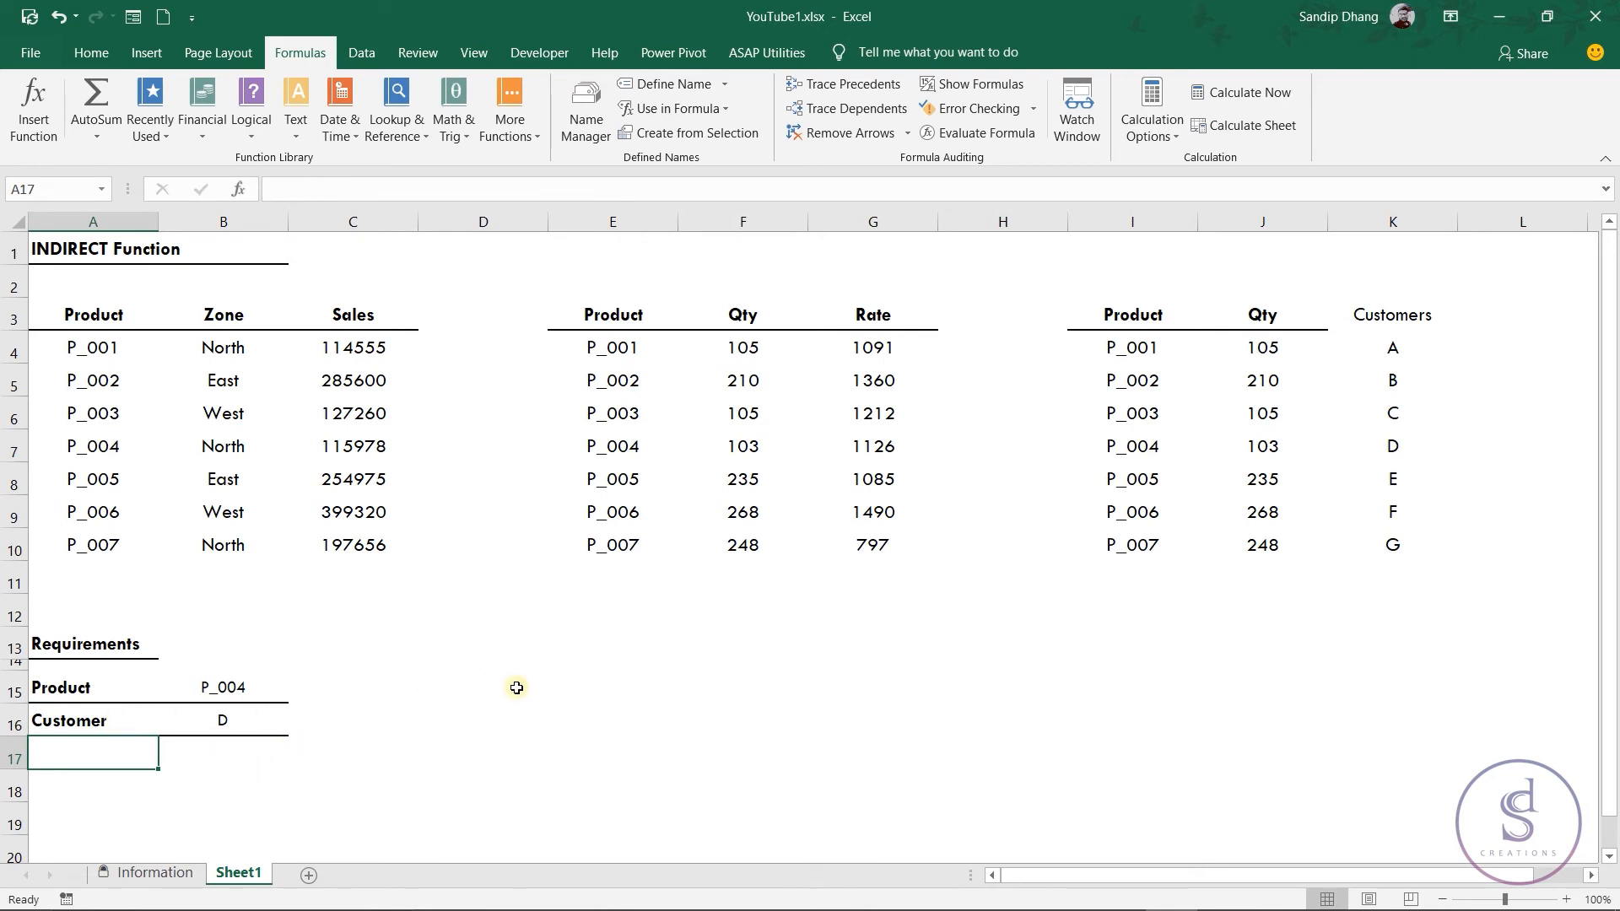
Copy the sales table A3:C10, including its headers, to the empty area starting at F13.
left_click_drag(614, 311, 836, 312)
left_click_drag(112, 317, 378, 538)
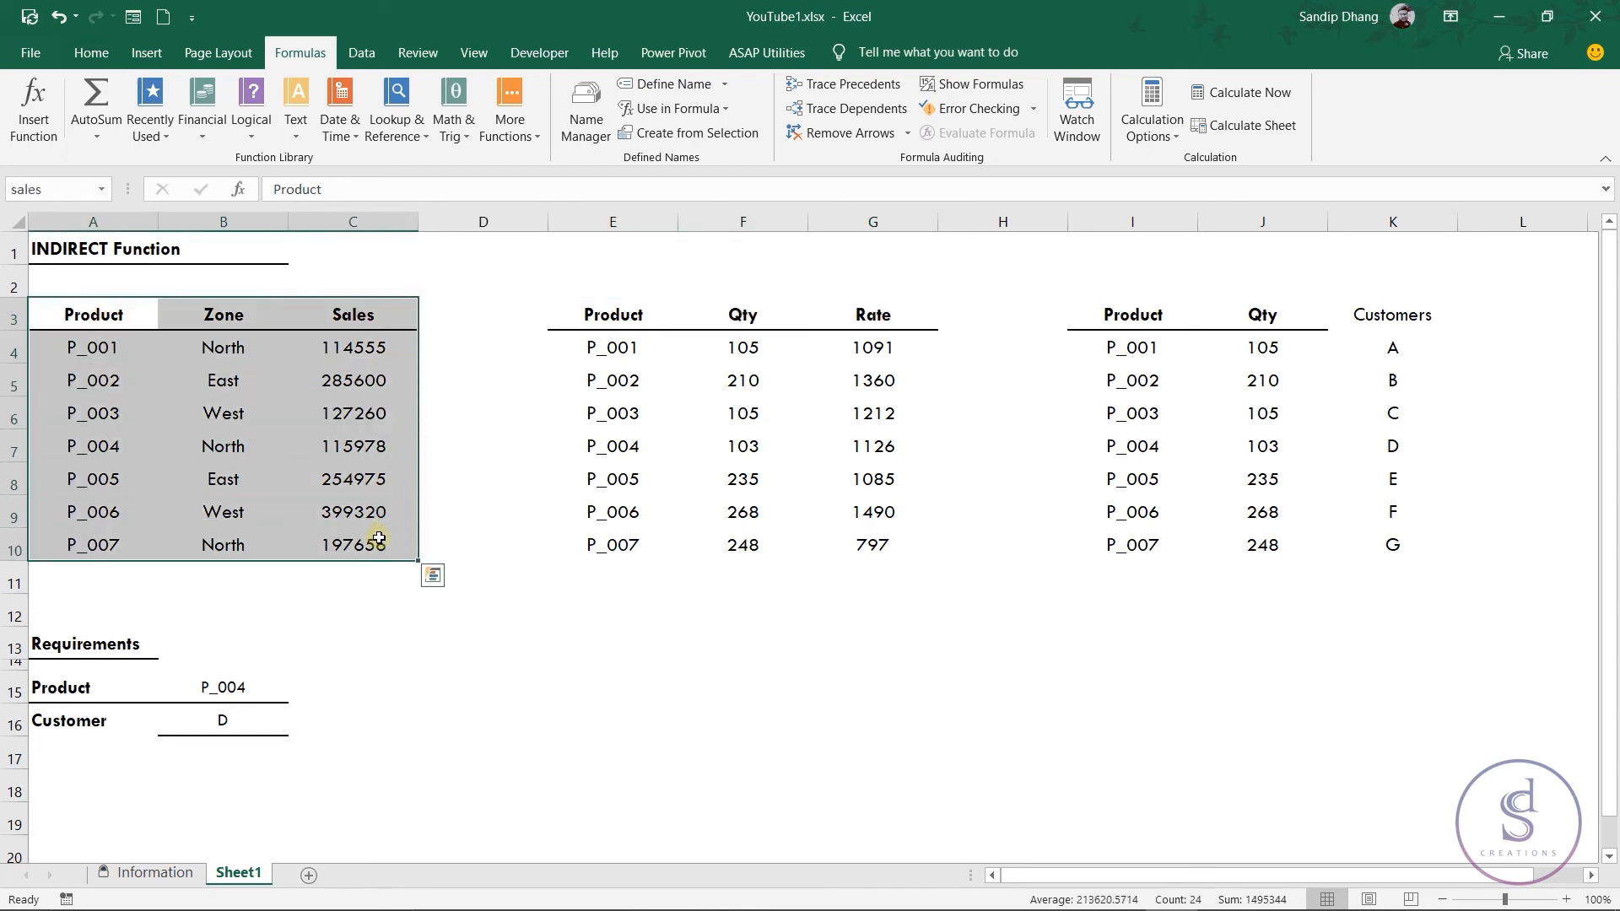
key("ctrl+c")
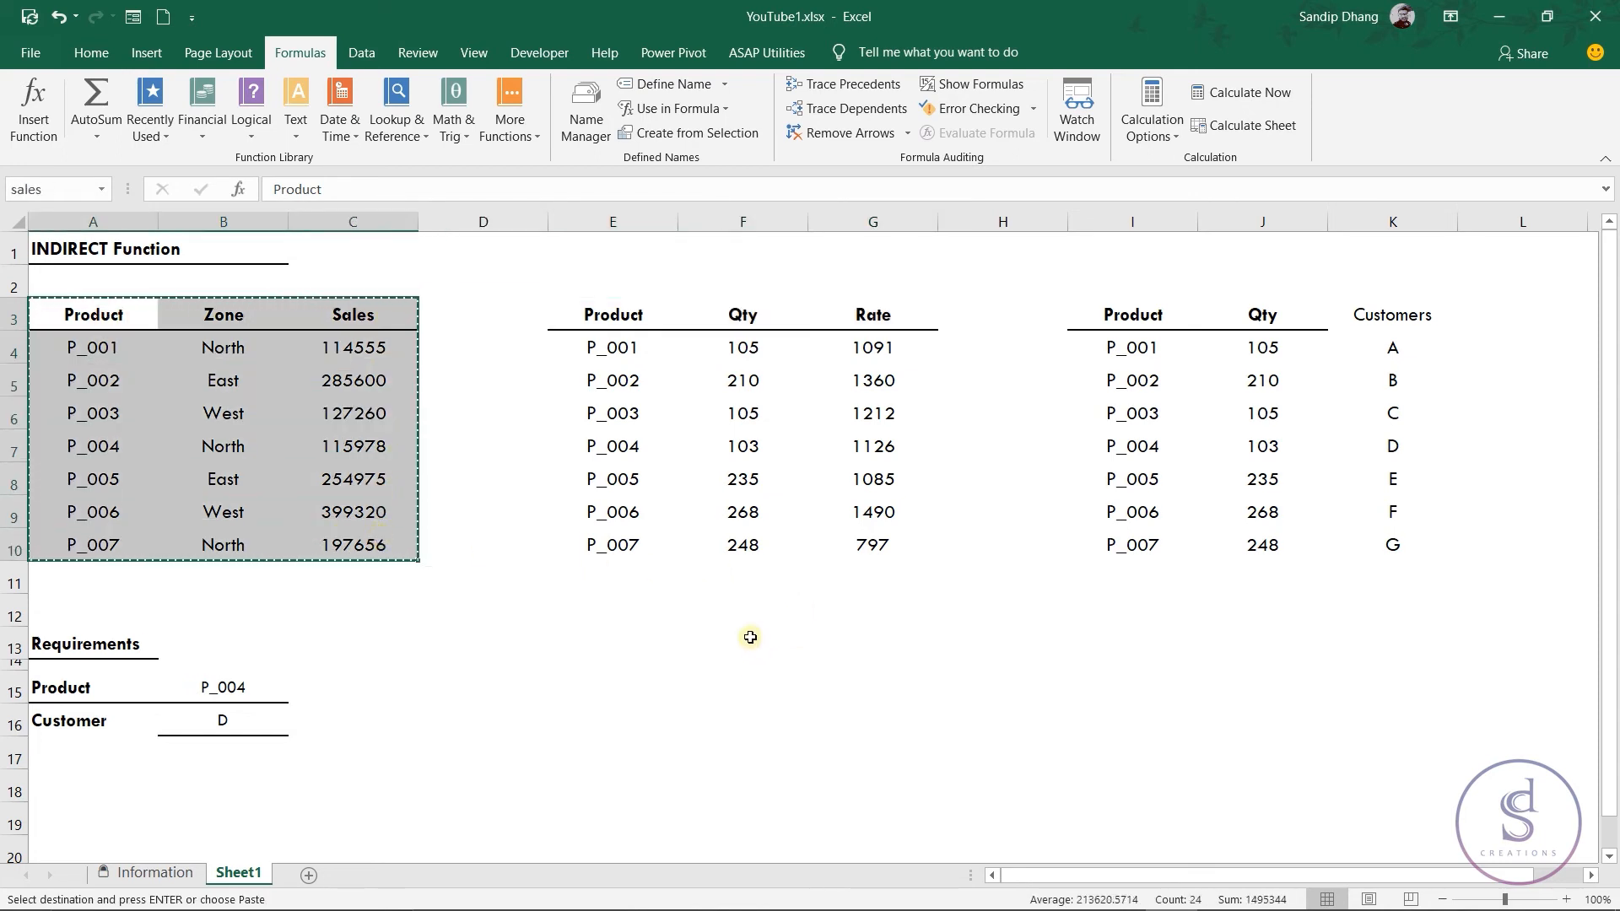
left_click(750, 638)
key("Return")
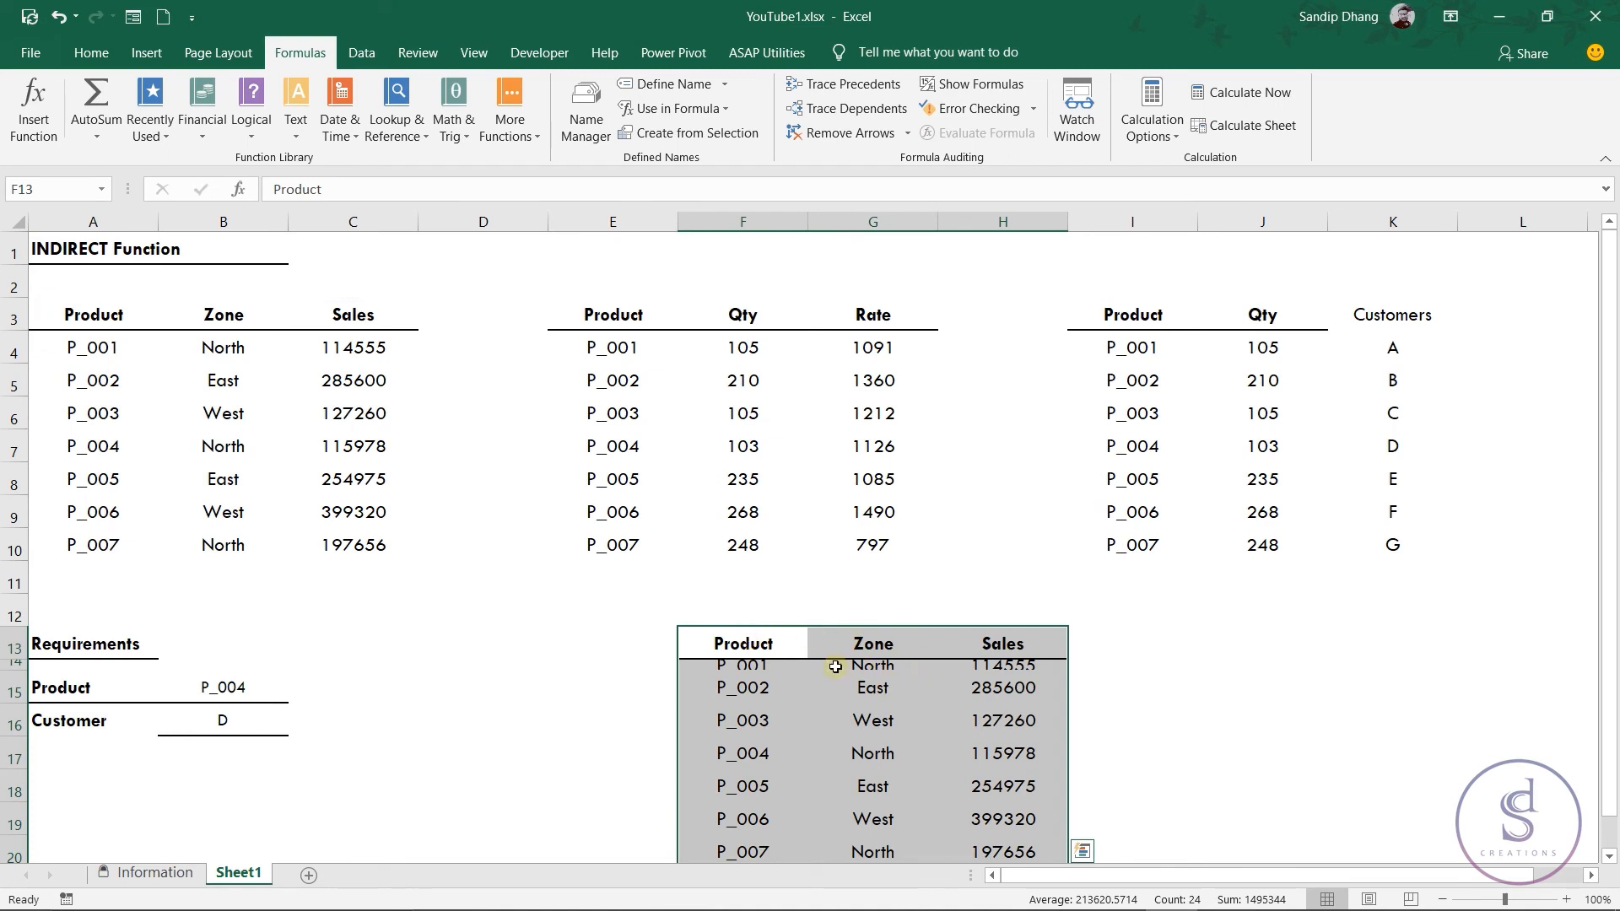
Move the copied table two rows down so that it starts at F15, clear of the narrow row 14.
key("ctrl+c")
key("Down")
key("Down")
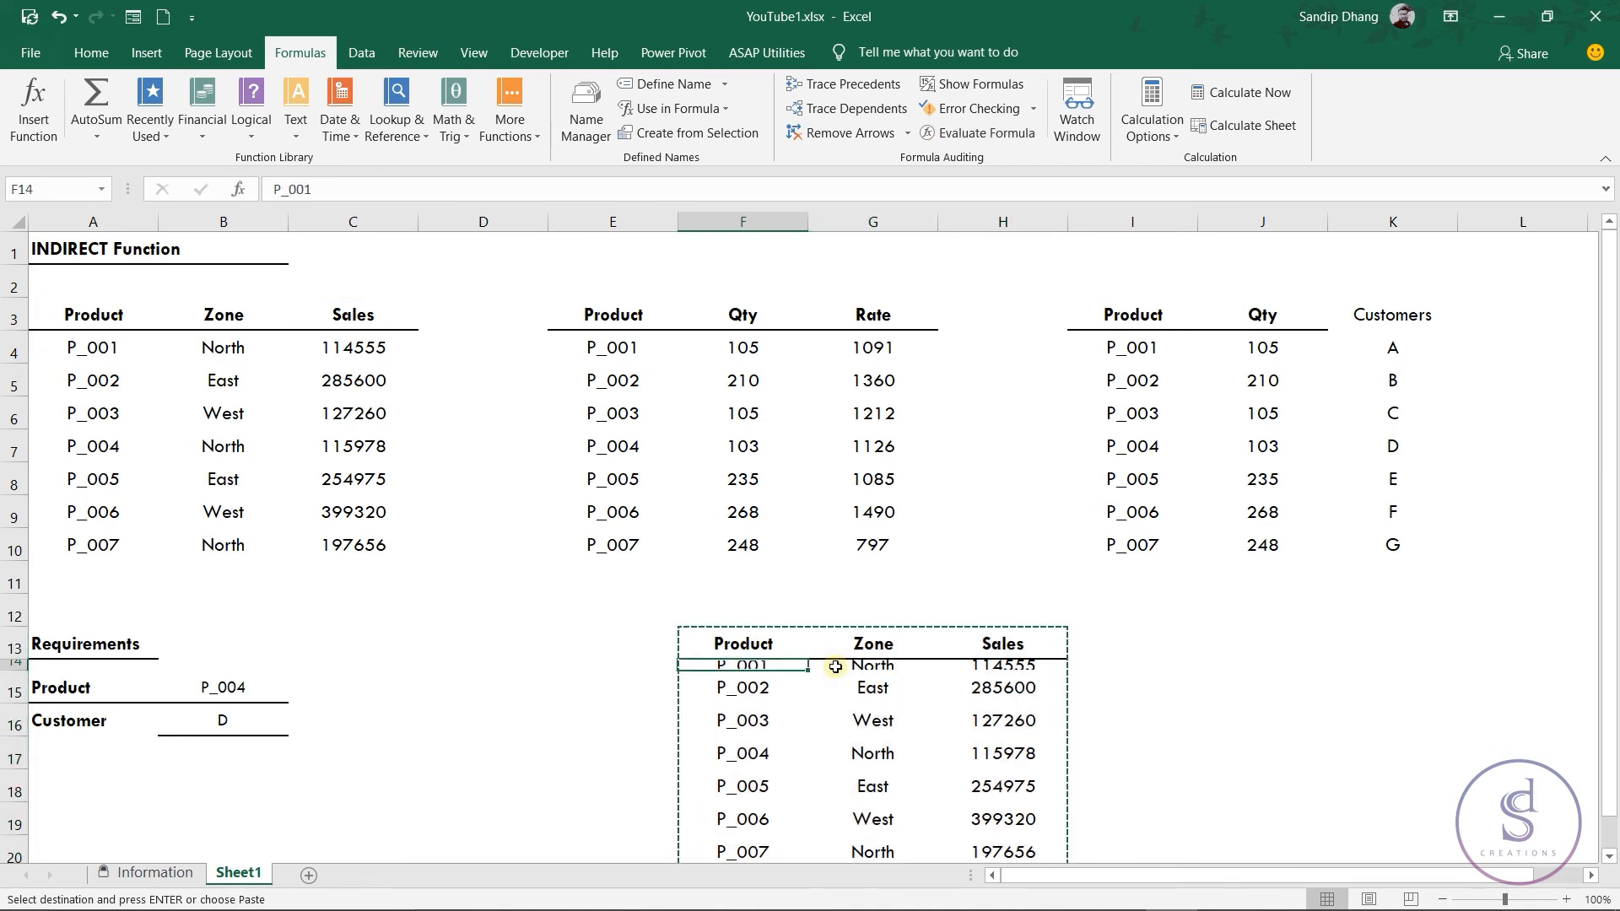
key("Return")
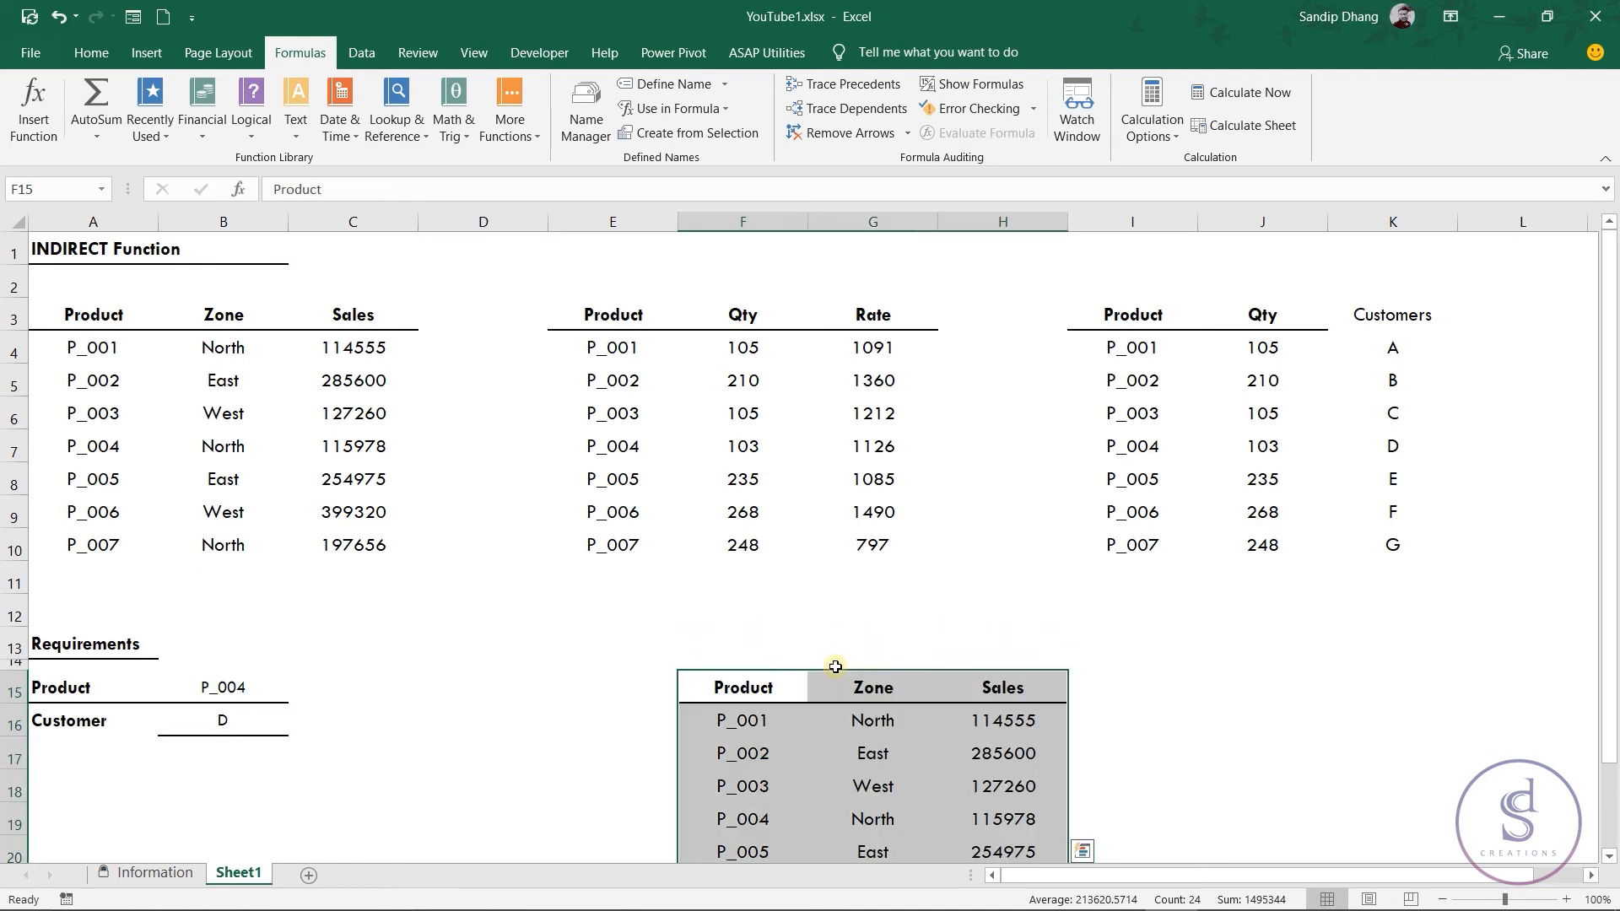
Move the Zone column of the copied table, G15:G22, to the empty column starting at I15.
left_click(873, 686)
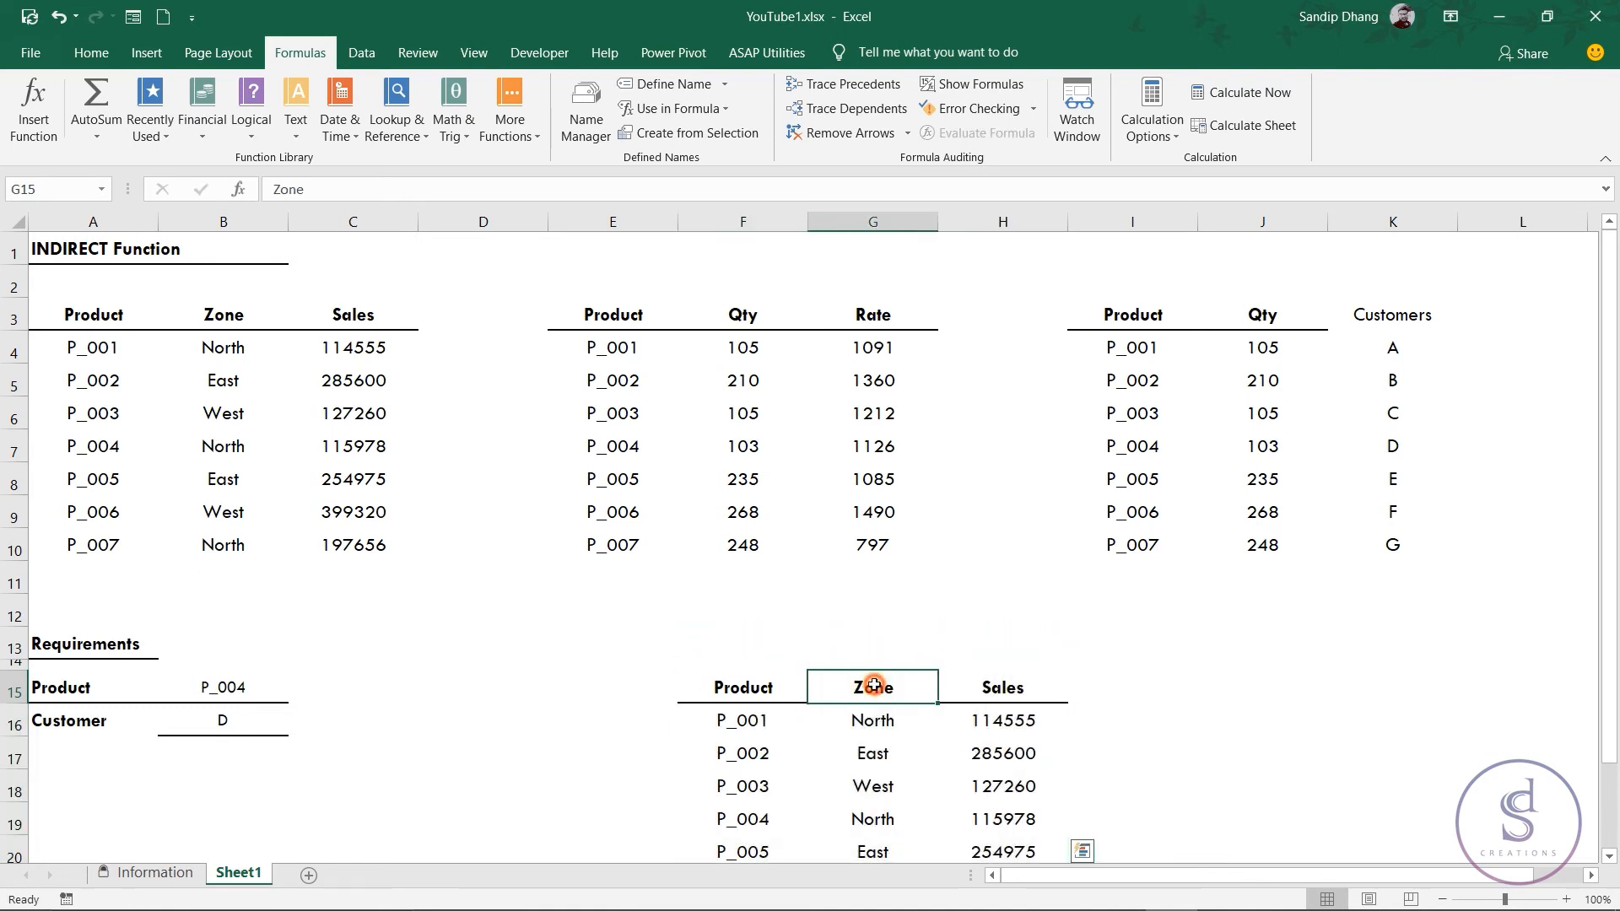
key("ctrl+shift+Down")
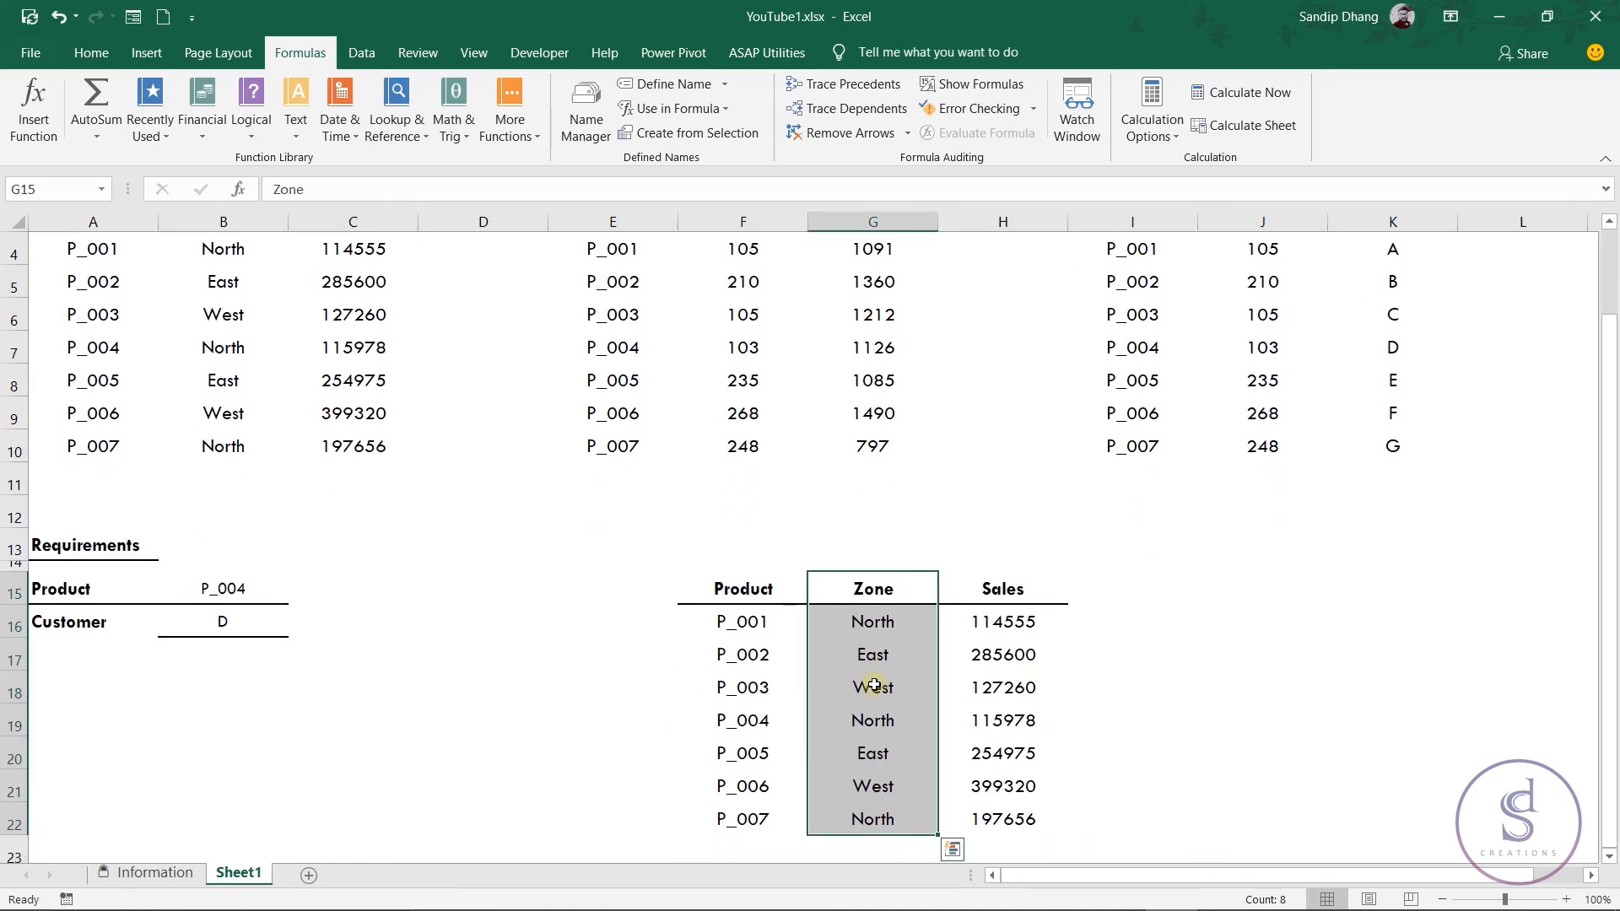
key("ctrl+c")
key("Right")
key("Right")
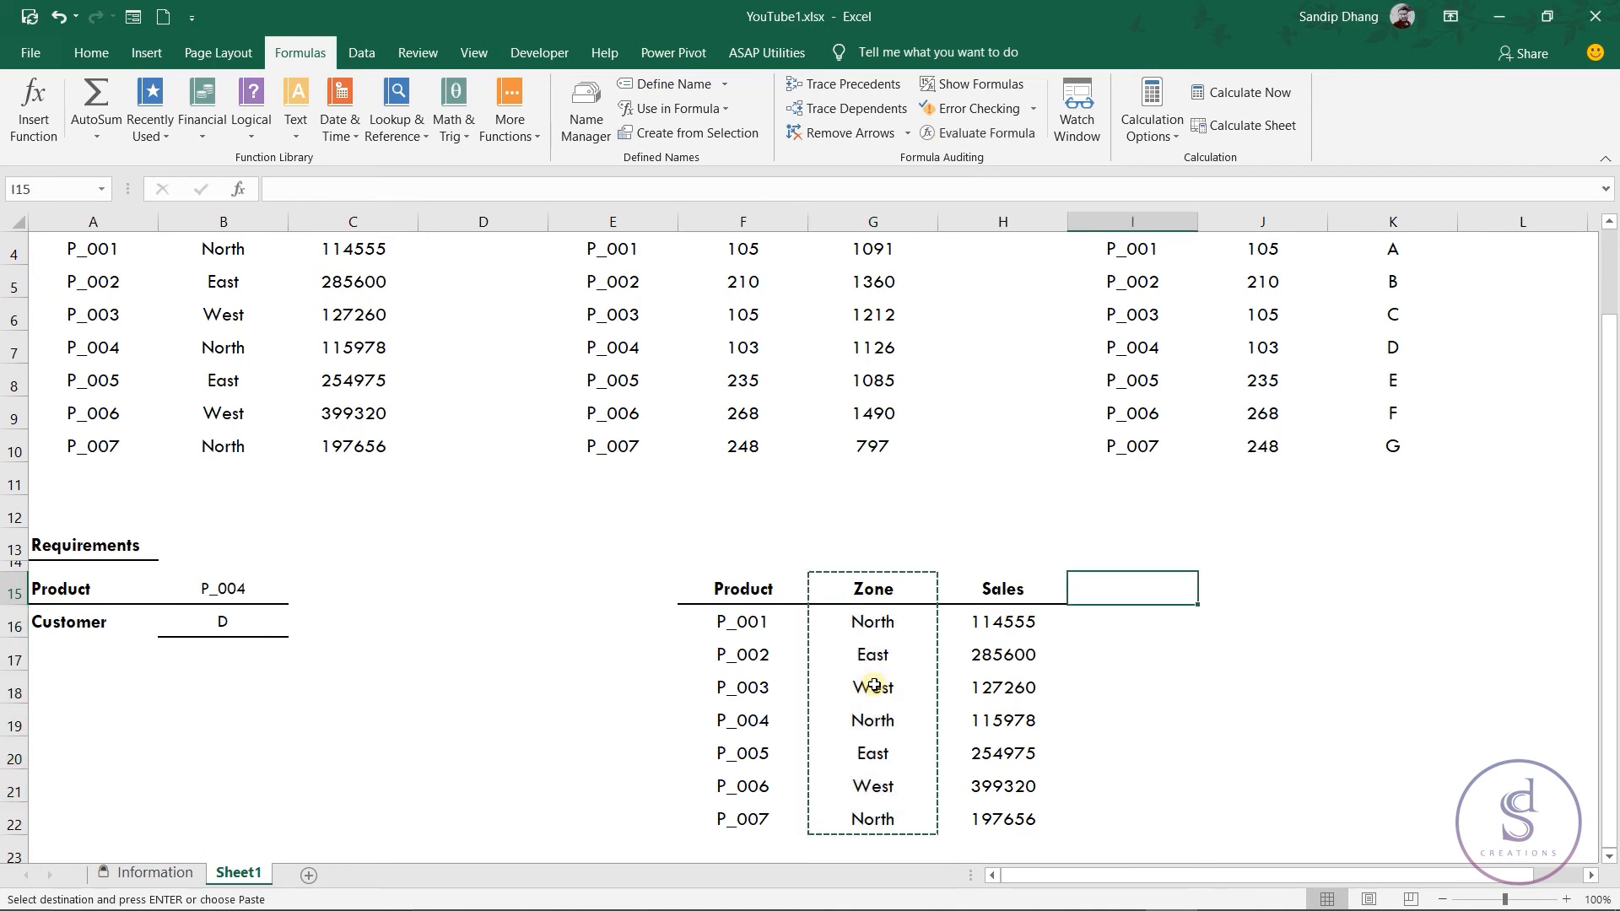
key("Return")
Delete the blank cells G15:G22, shifting the Sales and Zone columns left next to Product.
key("Left")
key("Left")
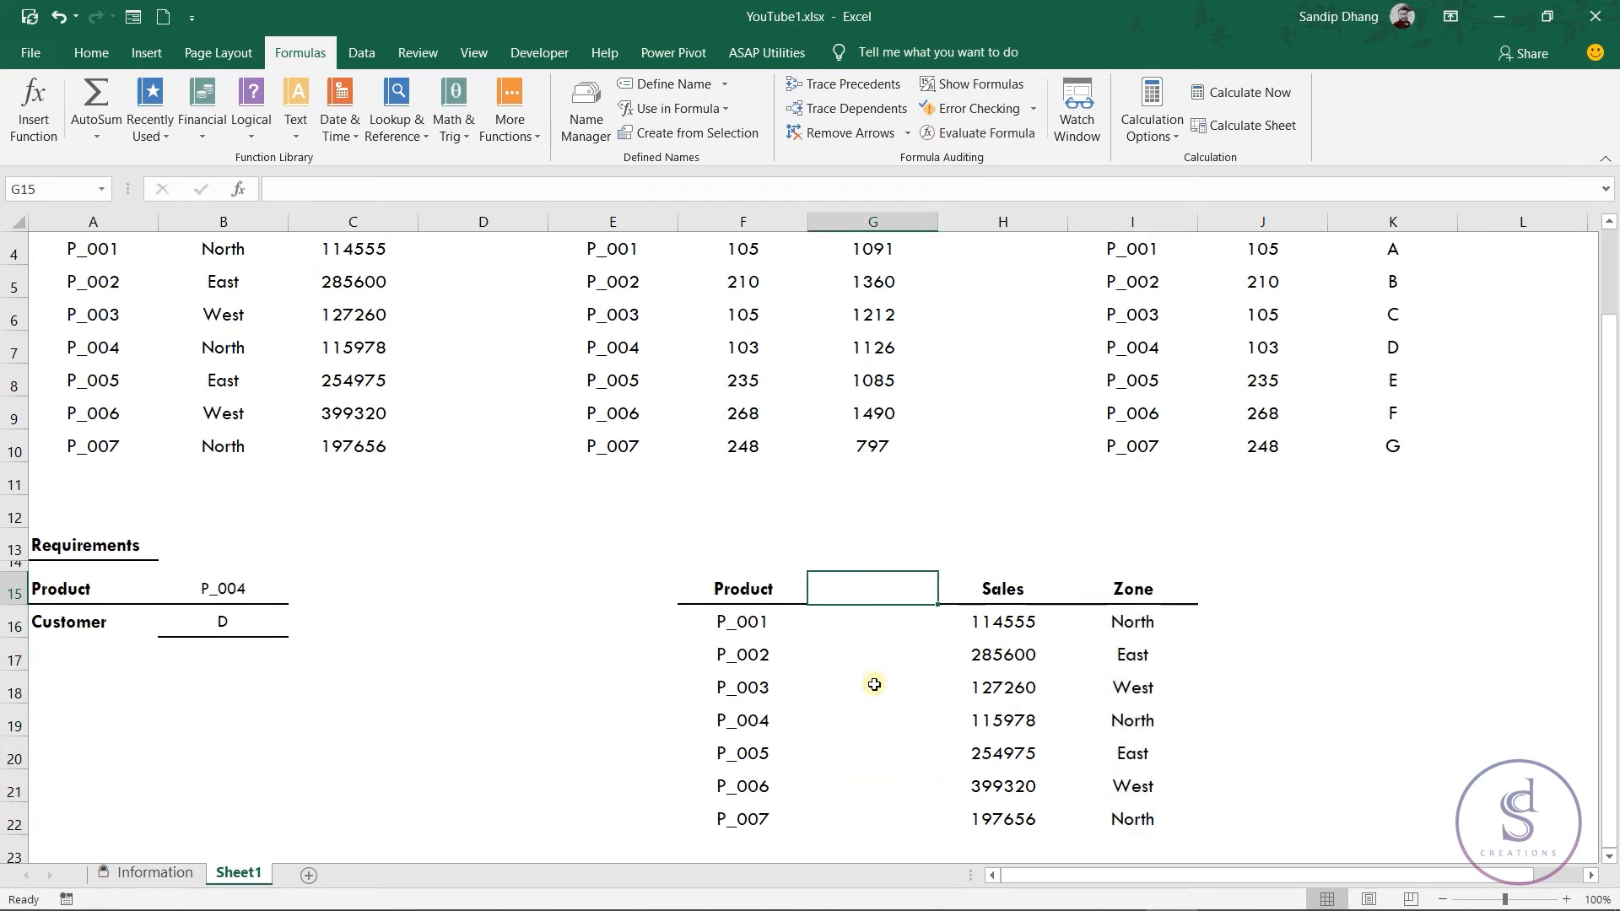
key("shift+Down")
key("shift+Down")
key("shift+Down")
key("shift+Down")
key("shift+Down")
key("shift+Down")
key("shift+Down")
key("ctrl+minus")
key("Return")
Name the rearranged Product, Sales and Zone table, F15:H22, Zone.
key("Left")
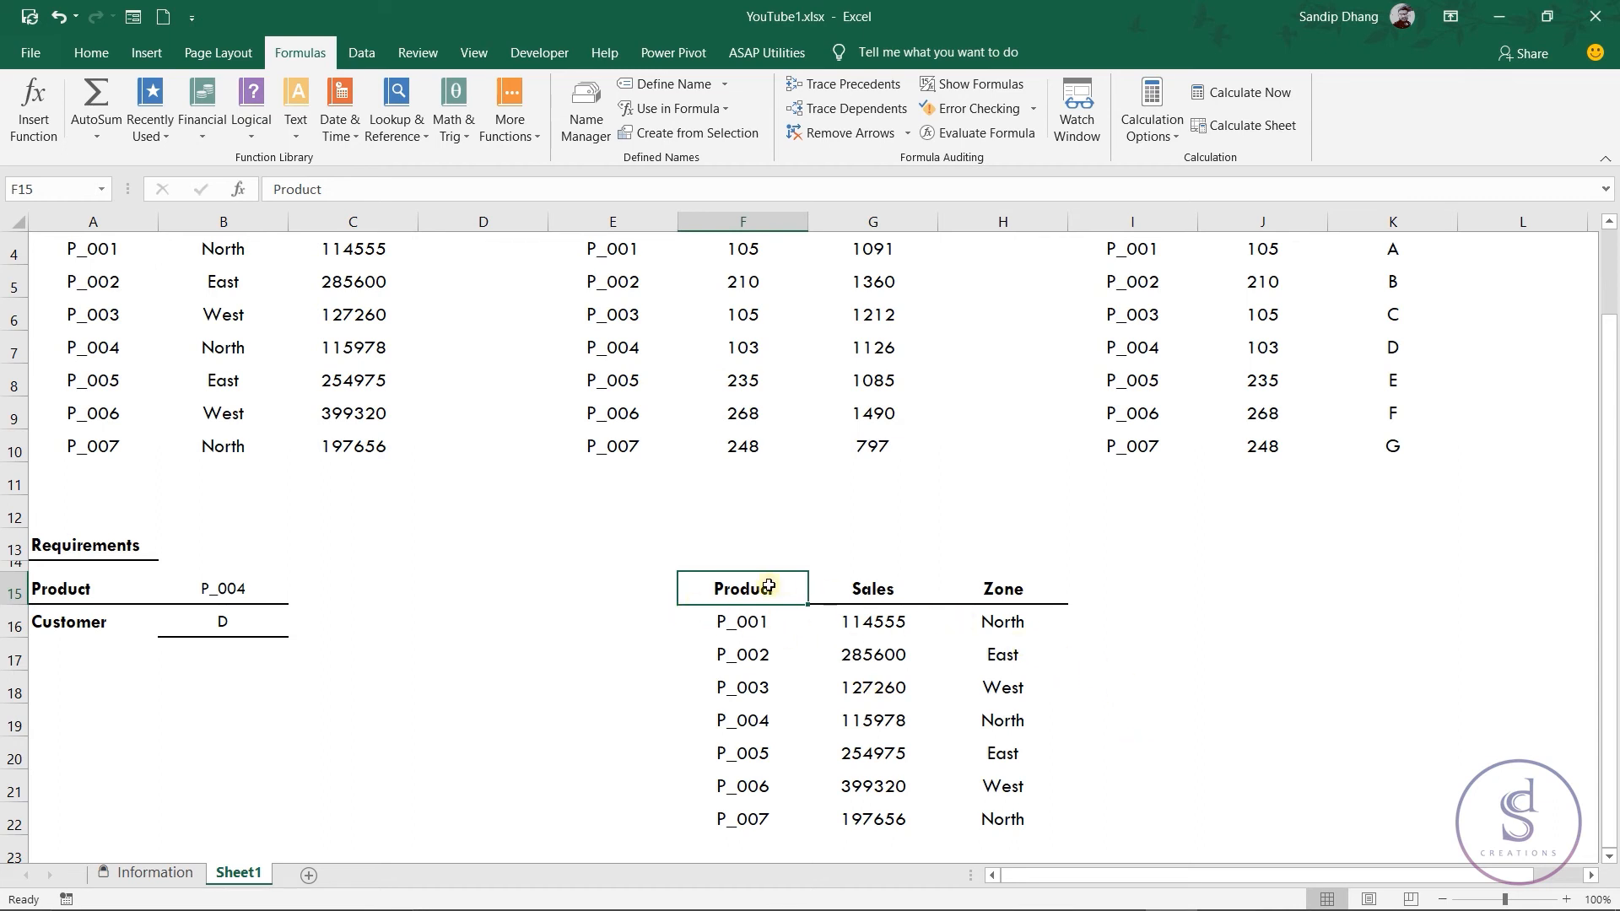
key("ctrl+shift+Down")
key("ctrl+shift+Left")
key("ctrl+shift+Right")
key("ctrl+shift+Right")
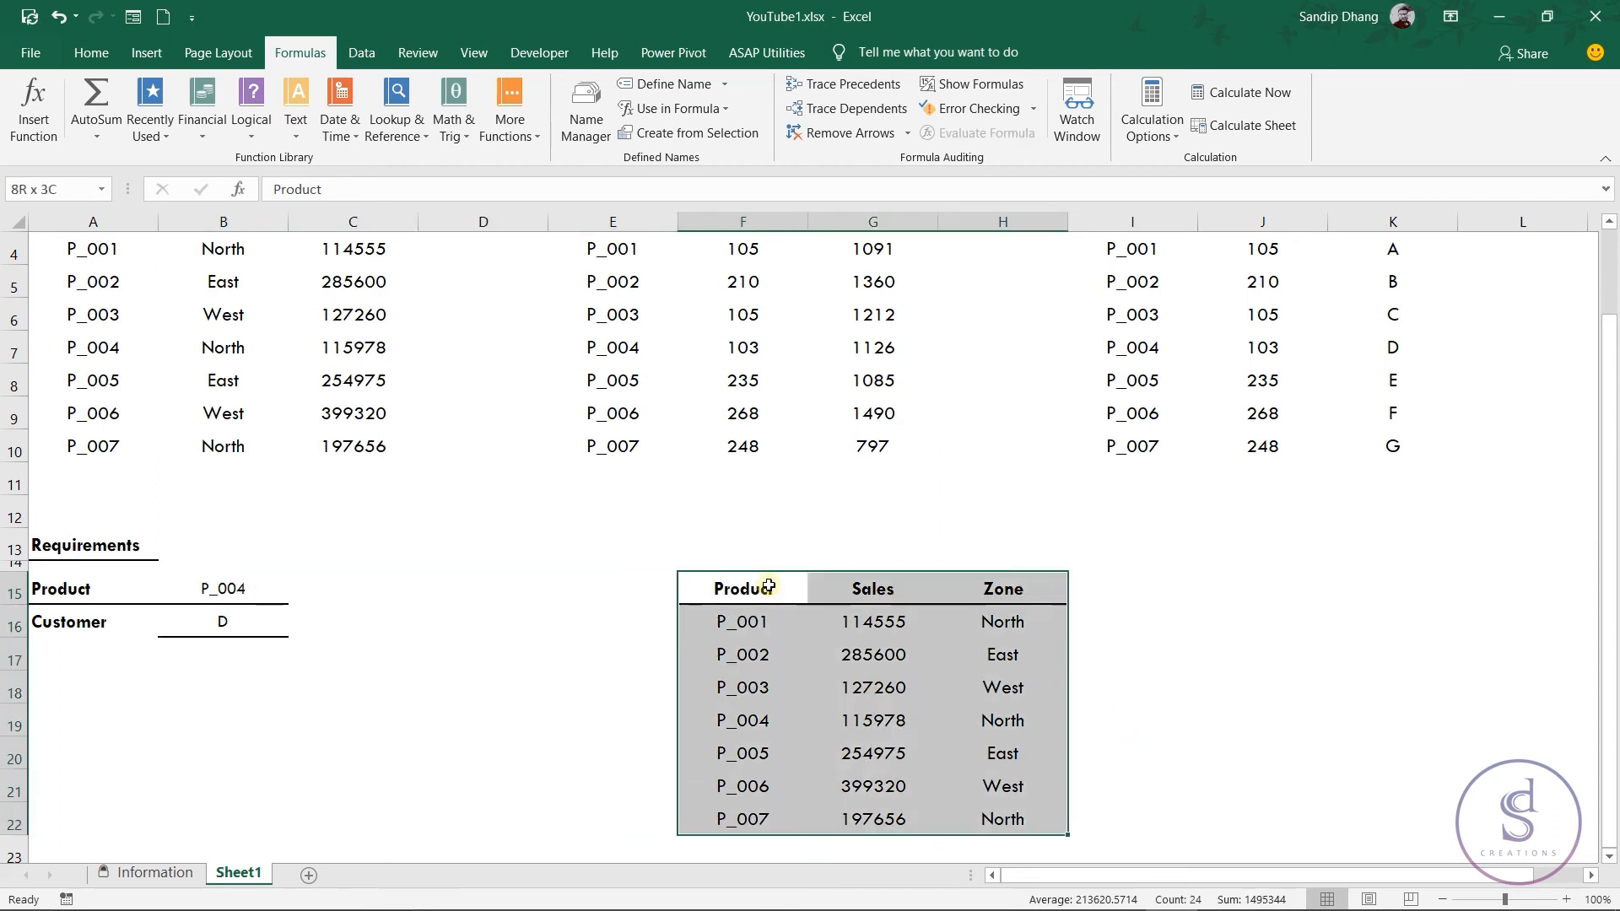
left_click(54, 191)
type("Zone")
key("Return")
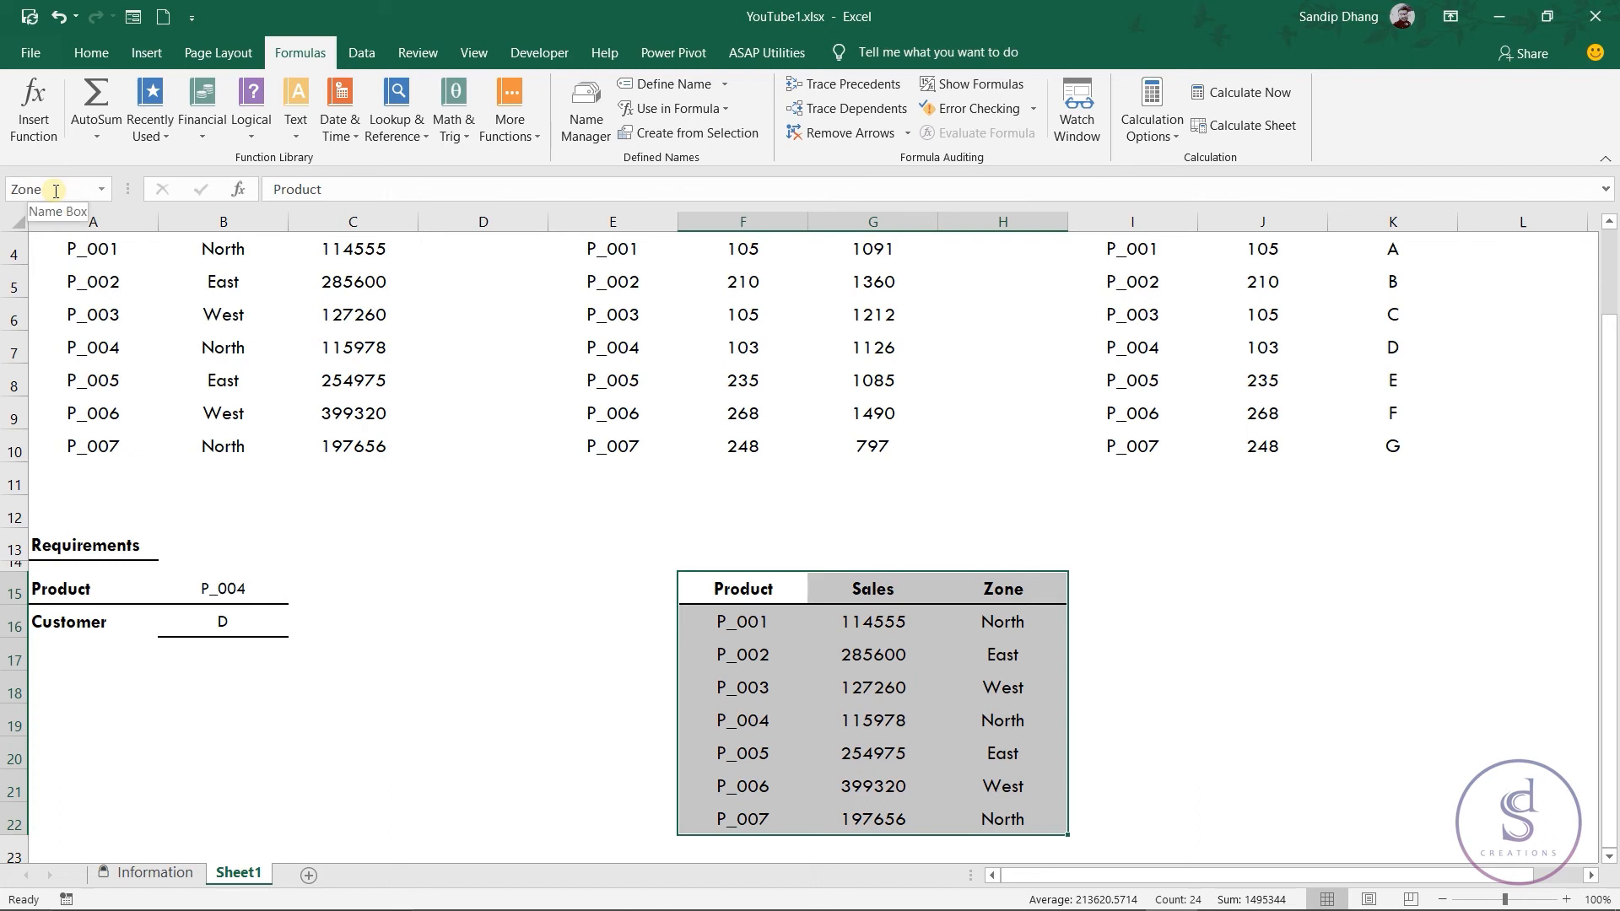
Set the lookup label in A16 to Zone.
left_click(86, 608)
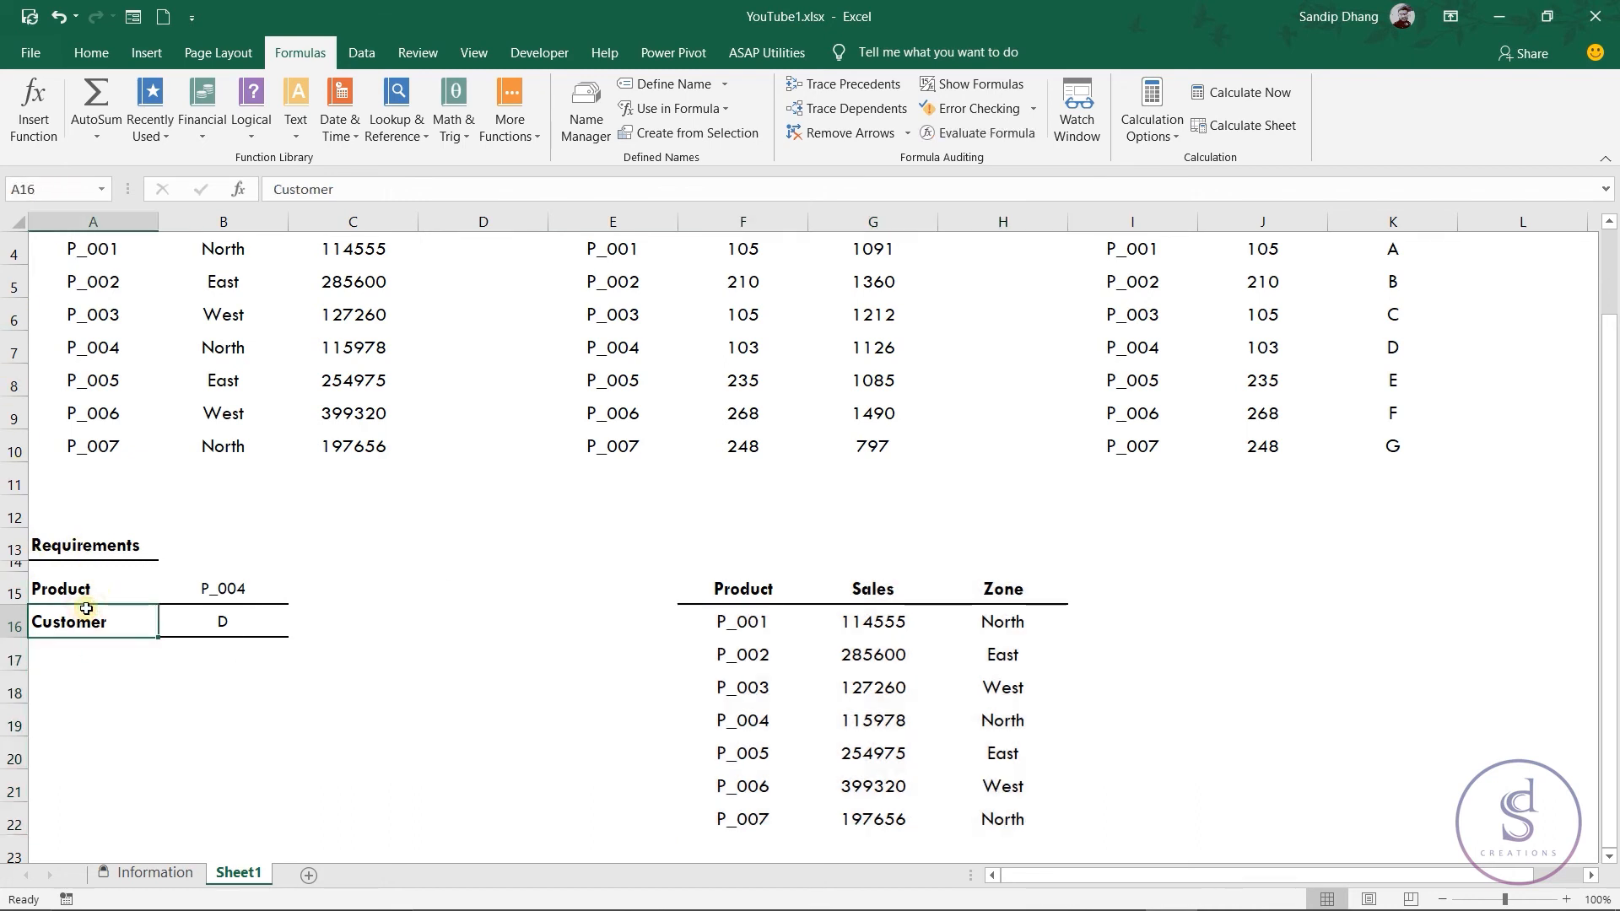
type("Zone")
key("Return")
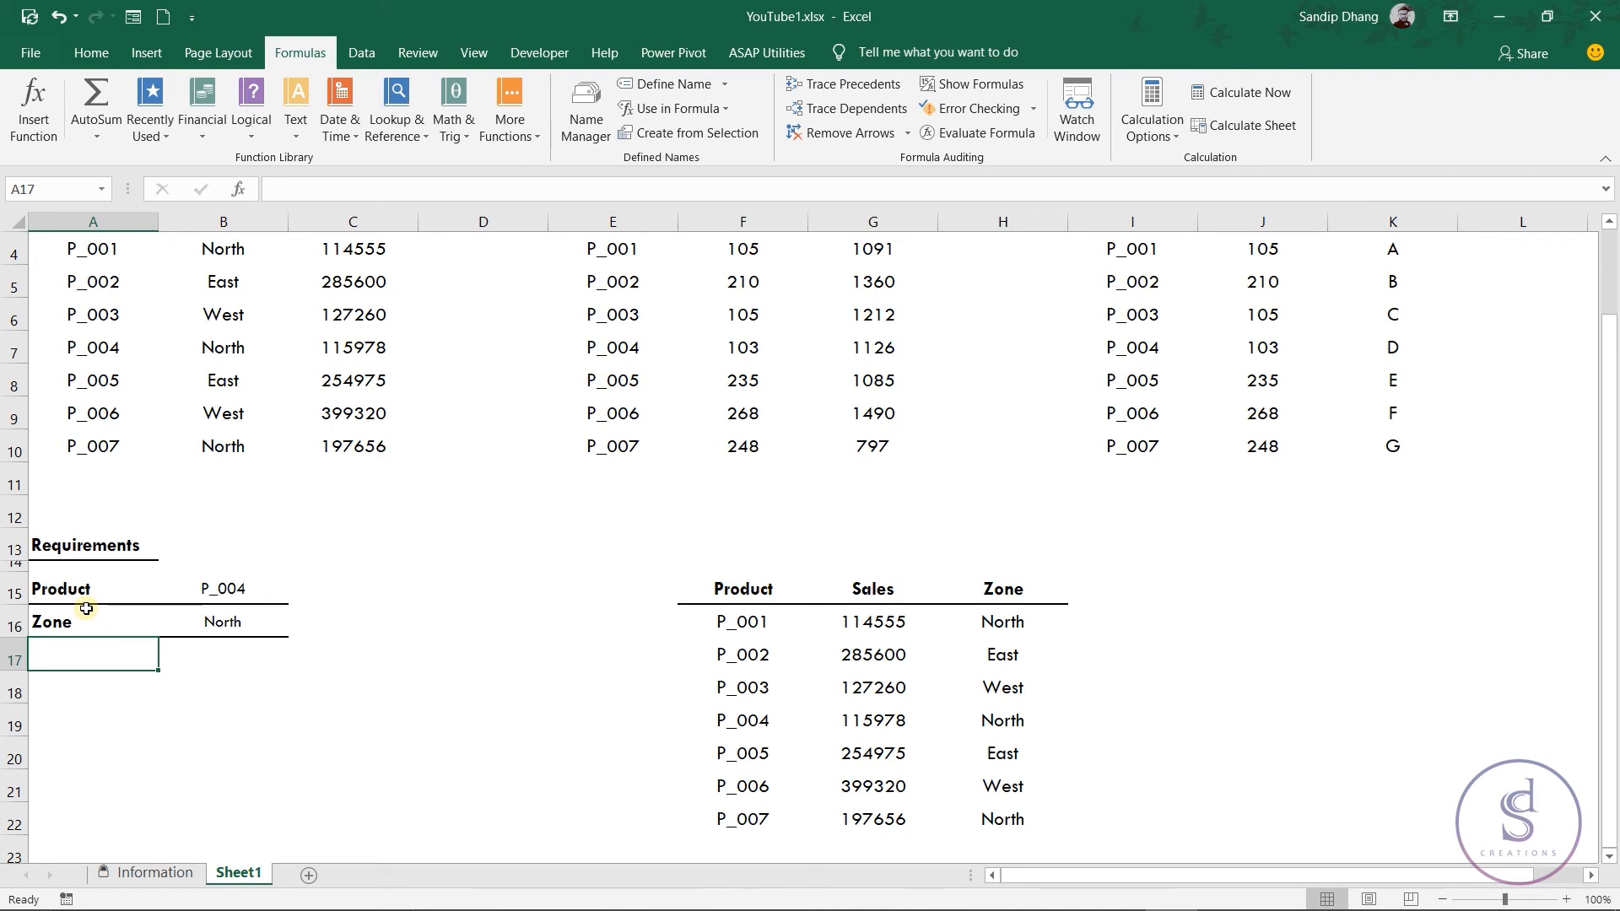
Compare the label in A16 with the table starting at F15 and examine the INDIRECT-based VLOOKUP in B16.
key("Up")
key("Right")
key("Right")
key("Right")
key("Right")
key("Right")
key("Up")
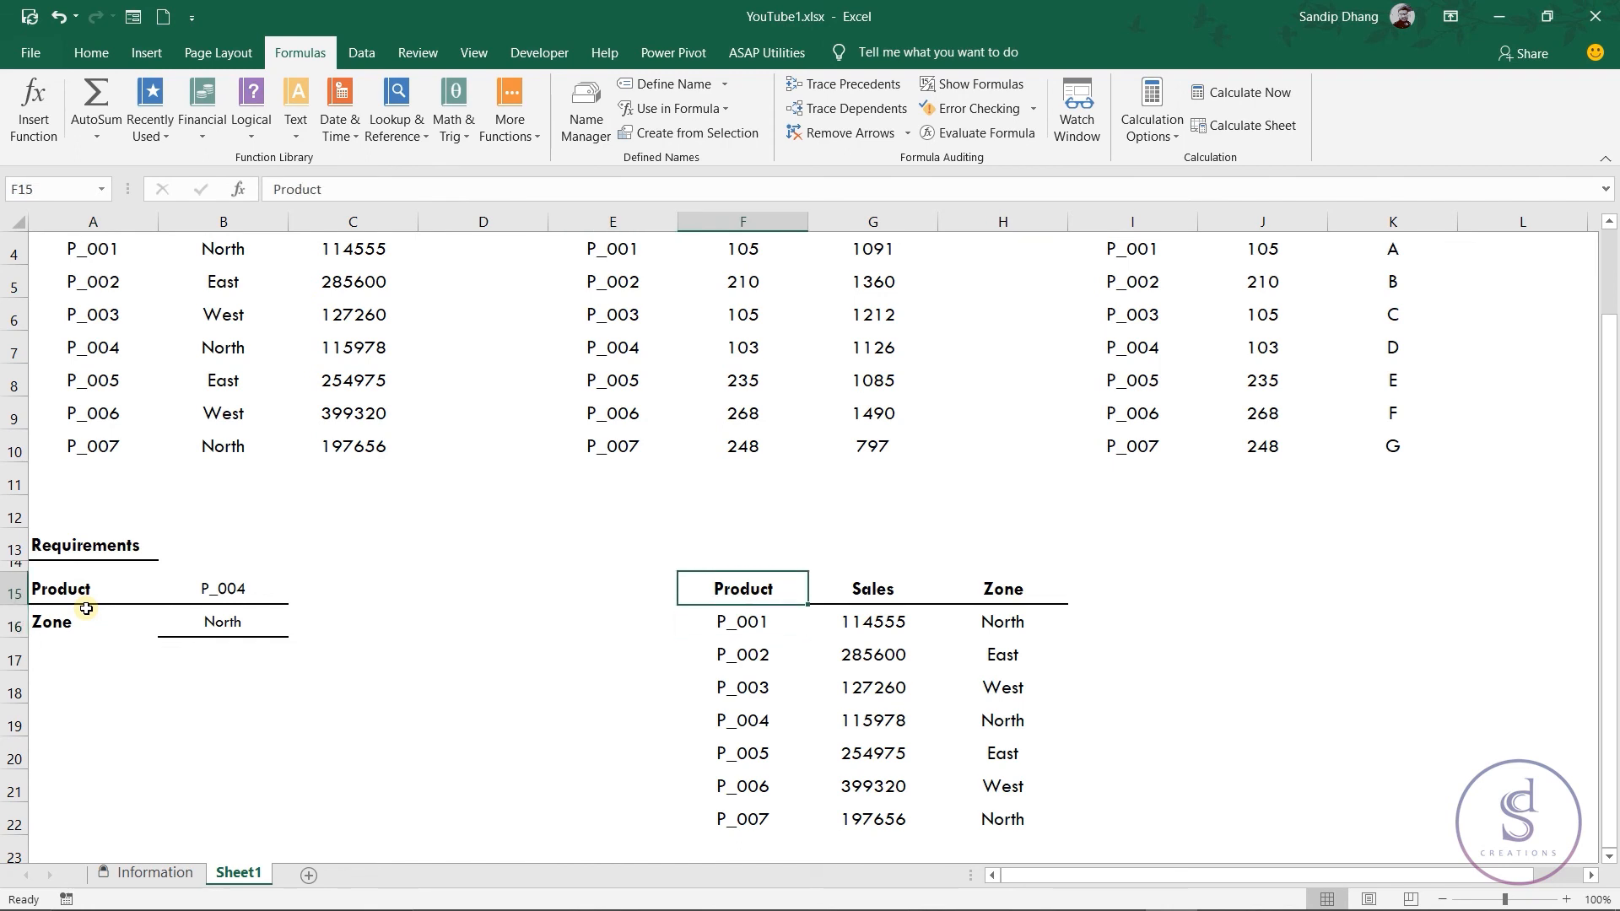
key("Down")
key("Left")
key("Left")
key("Left")
key("Left")
key("Left")
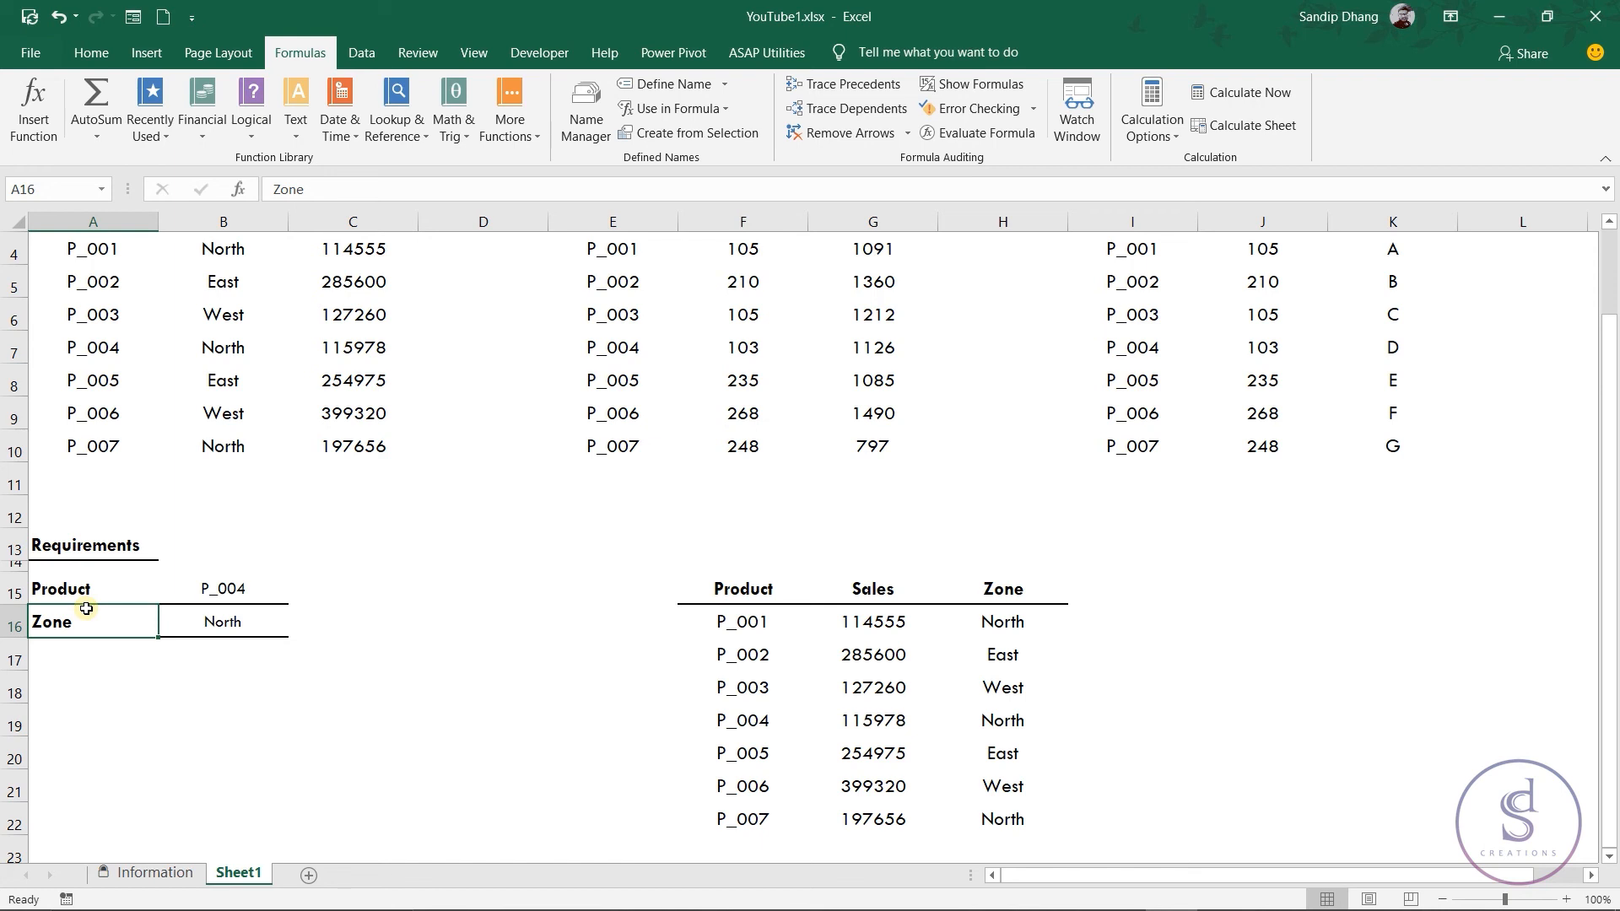
double_click(163, 623)
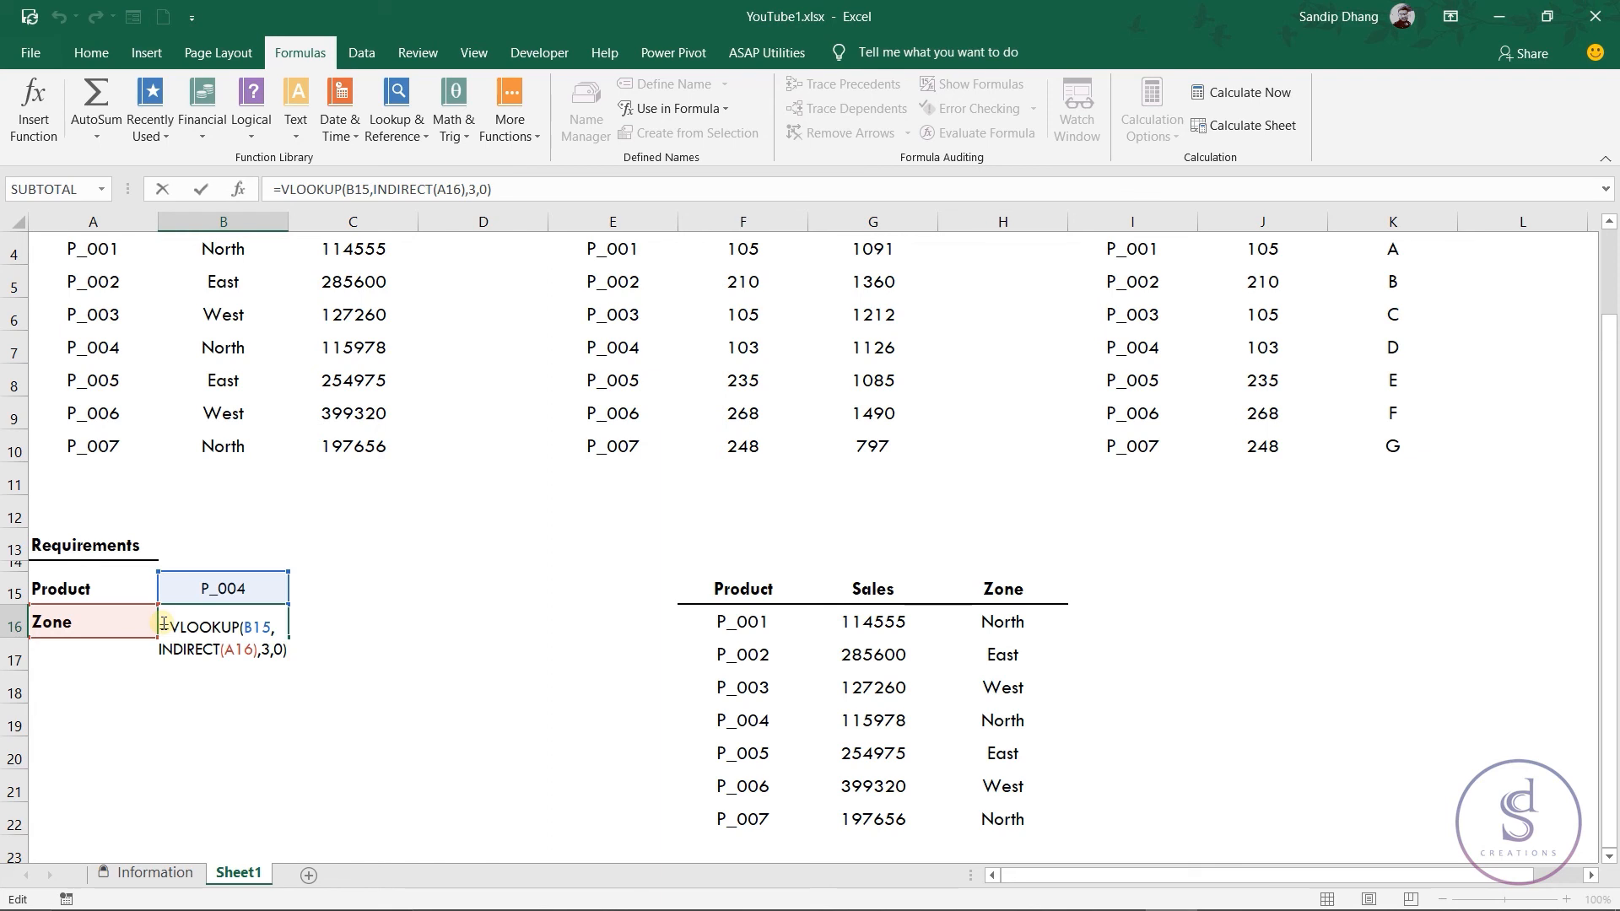
key("ctrl+Return")
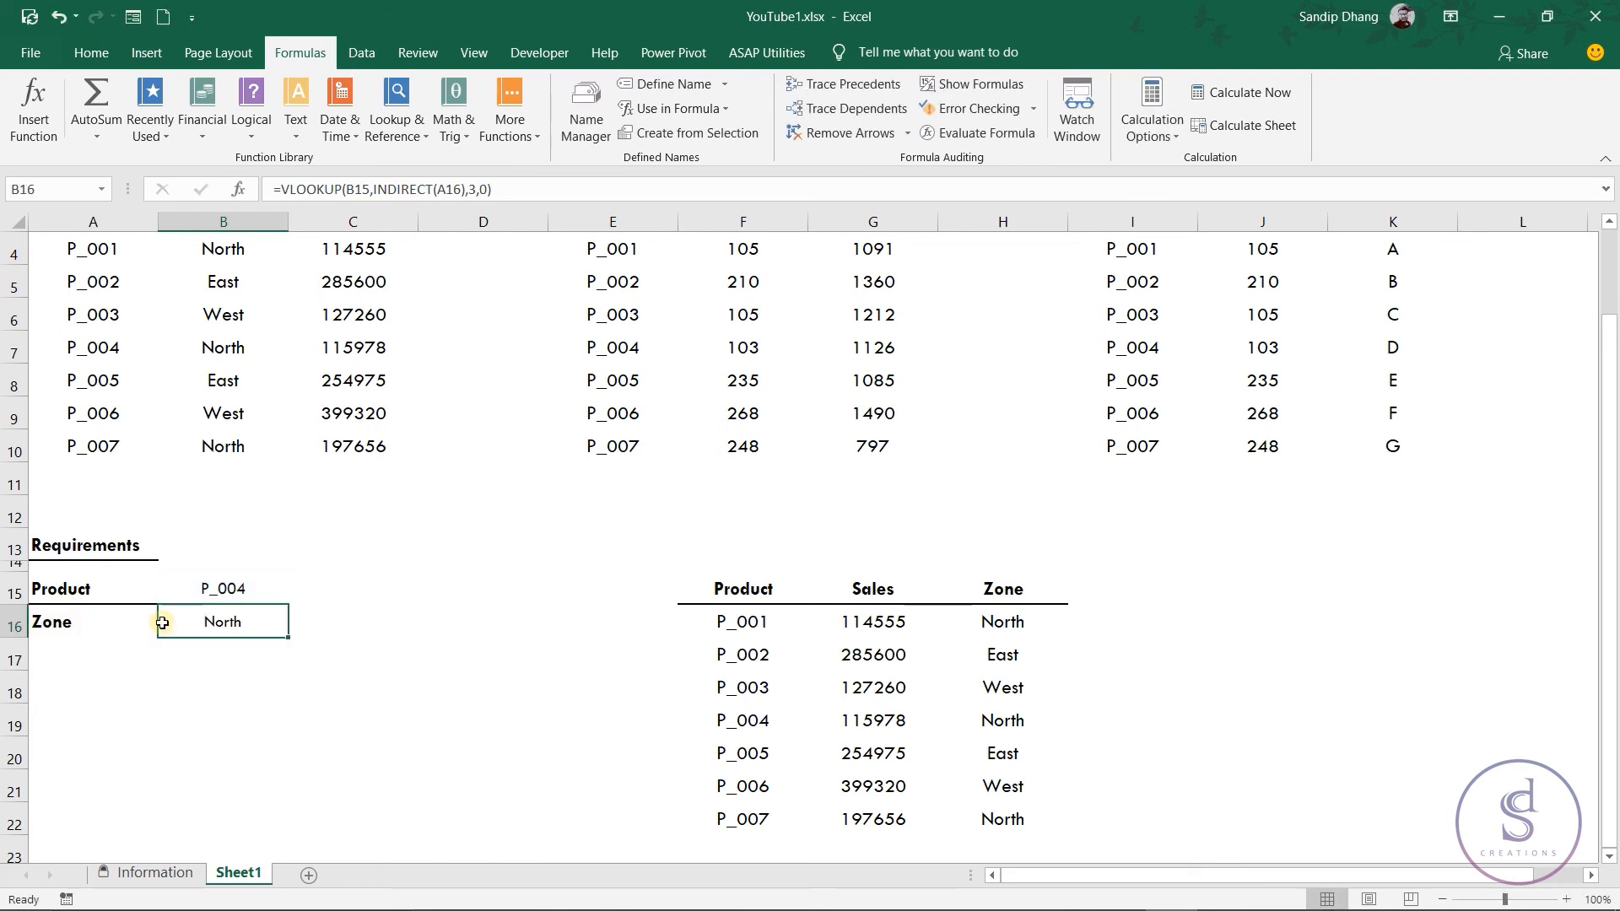